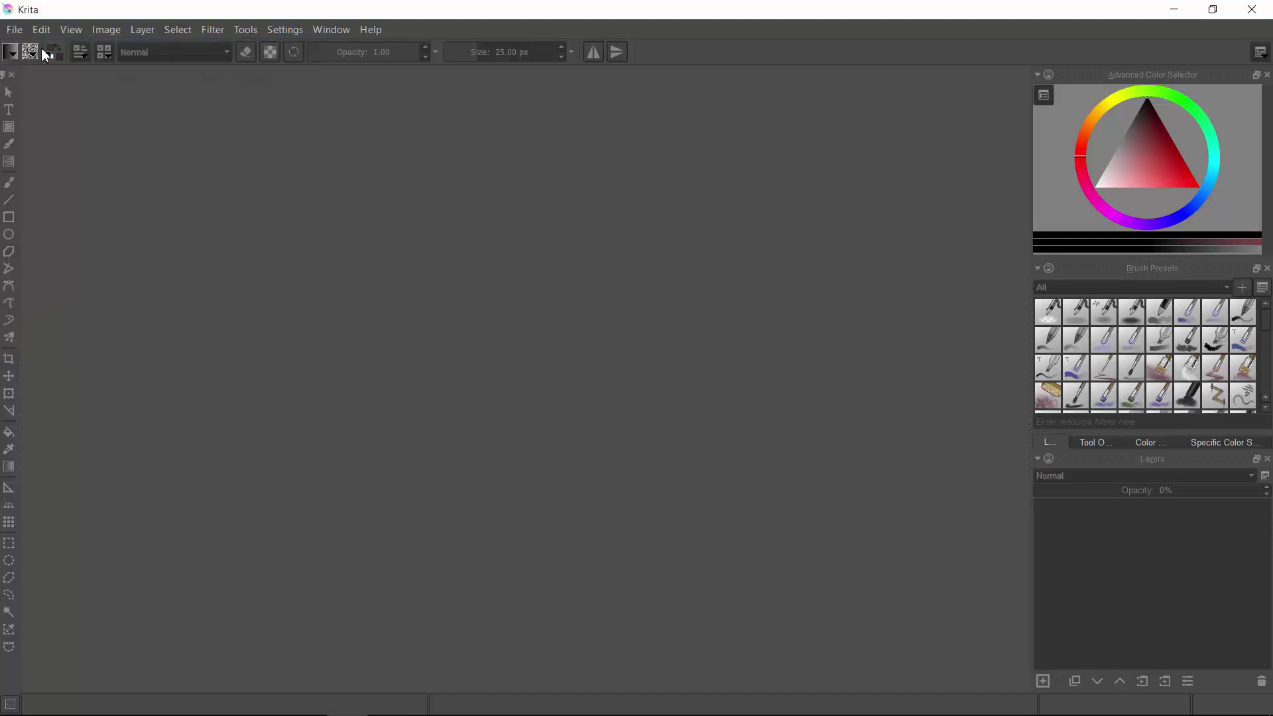
Step: Create a new 4000×4000 canvas and select Layer 2 for sketching
key(ctrl+n)
key(Return)
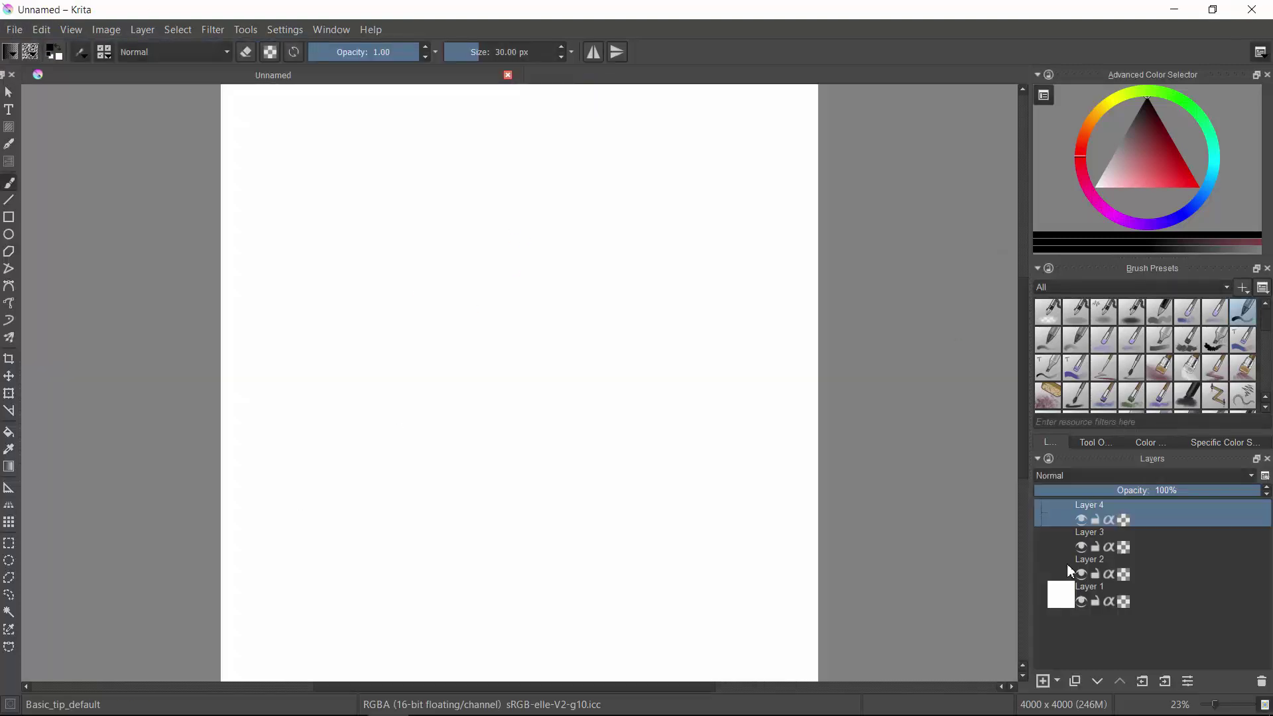
click(1071, 571)
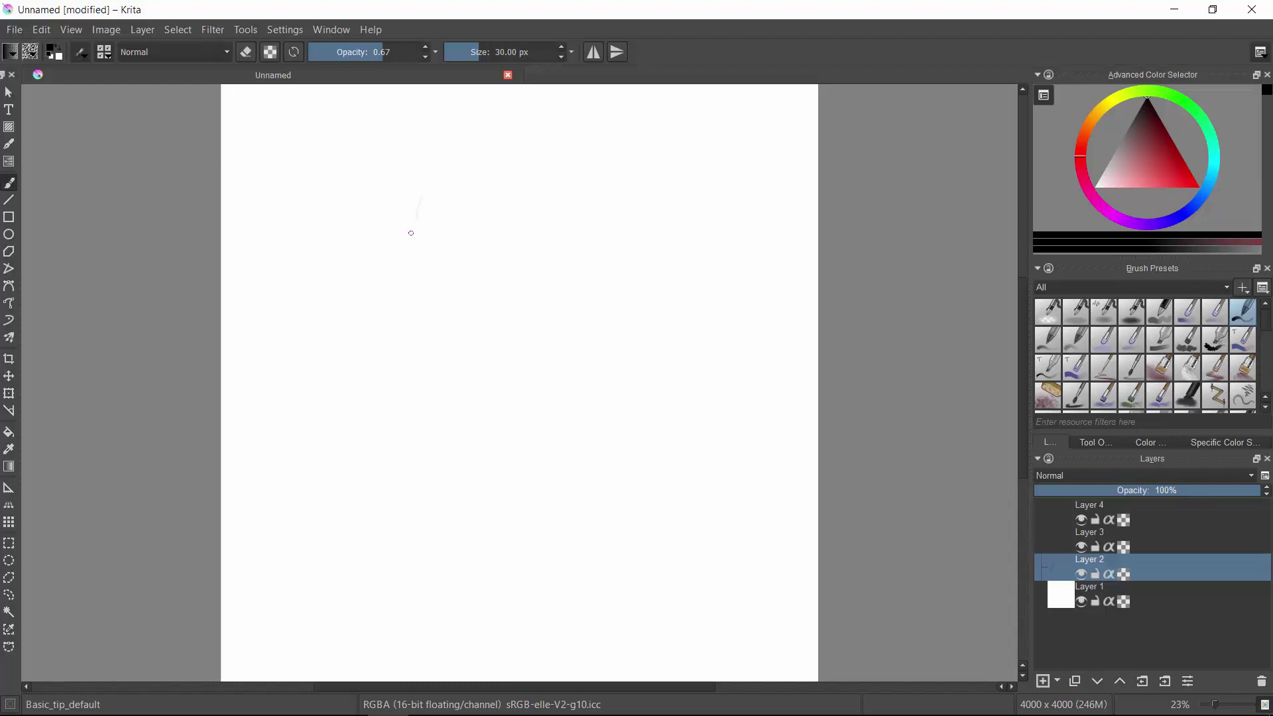
Step: Rough in the bird's head, beak, neck, body and long tail in light pencil
mouse_move(402, 260)
mouse_down()
mouse_move(330, 325)
mouse_move(461, 285)
mouse_move(451, 457)
mouse_up()
drag(458, 252, 584, 398)
drag(715, 339, 510, 398)
mouse_move(438, 478)
mouse_down()
mouse_move(585, 460)
mouse_move(780, 280)
mouse_move(517, 504)
mouse_up()
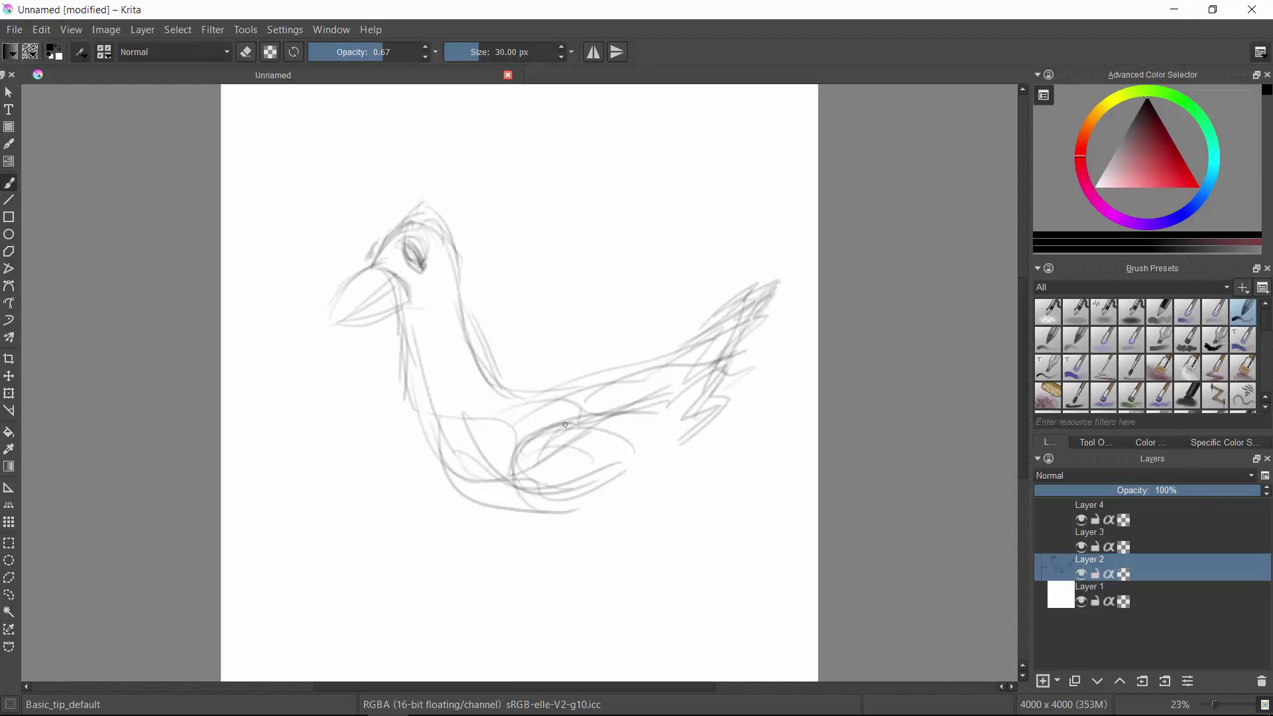
drag(564, 451, 742, 332)
Step: Sketch the bird's legs, a wing below the body and the feet
drag(511, 427, 476, 551)
drag(439, 458, 410, 519)
drag(575, 424, 606, 571)
mouse_move(666, 423)
mouse_down()
mouse_move(646, 623)
mouse_move(583, 657)
mouse_up()
drag(535, 633, 559, 604)
click(1060, 540)
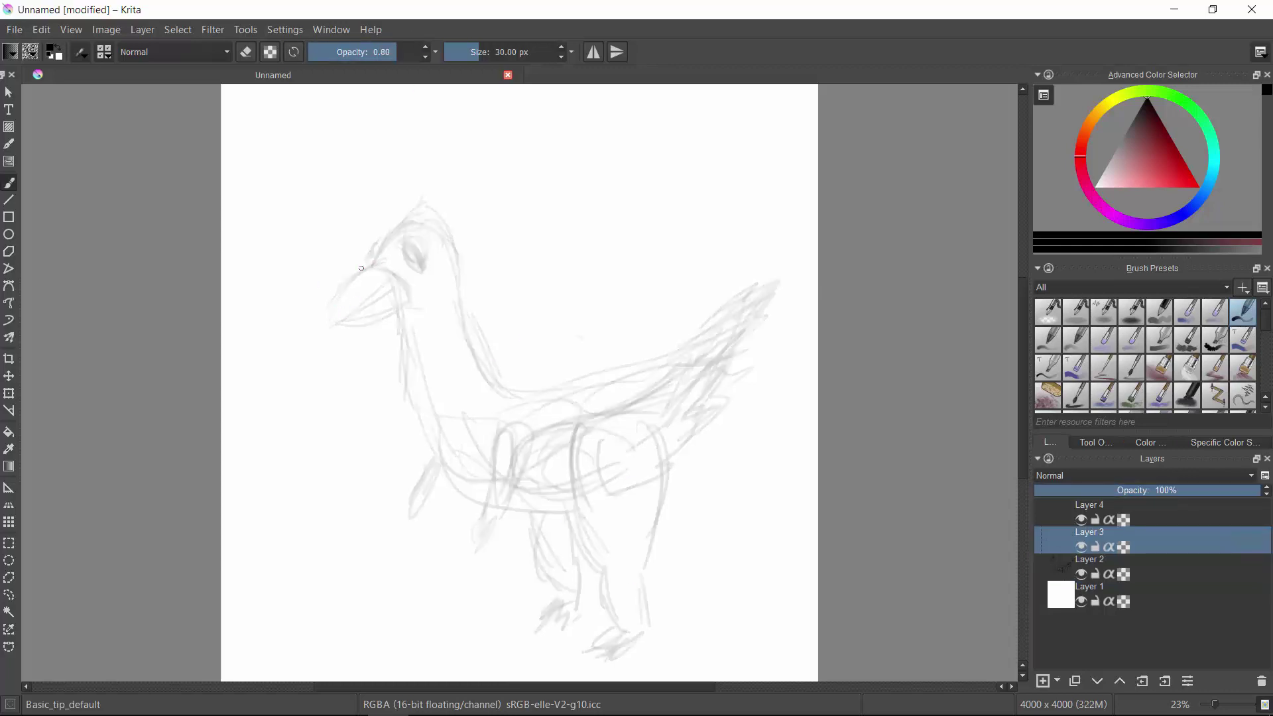
Step: Redraw the beak, head crest, neck, belly, back and tail with darker lines
drag(398, 265, 325, 324)
drag(324, 324, 401, 306)
mouse_move(369, 263)
mouse_down()
mouse_move(441, 214)
mouse_move(458, 332)
mouse_up()
drag(454, 225, 464, 339)
drag(401, 306, 458, 493)
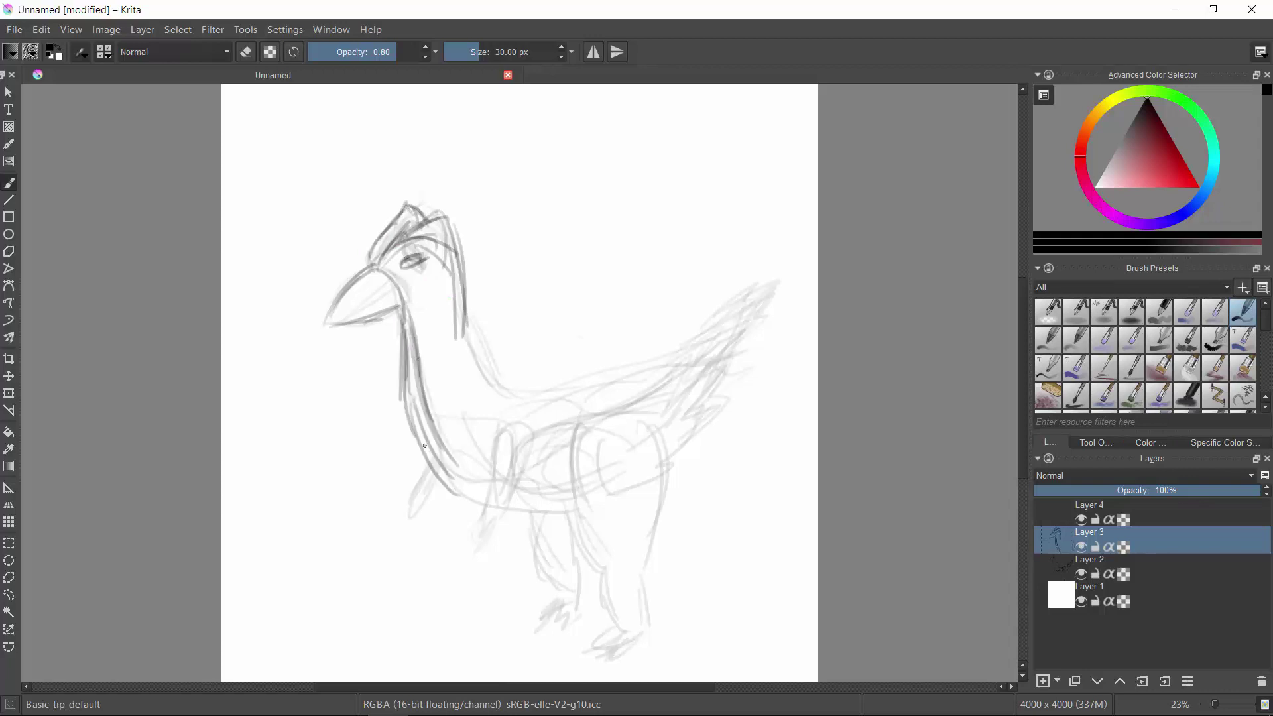
drag(414, 391, 554, 503)
drag(457, 298, 626, 394)
drag(530, 398, 775, 278)
Step: Redraw the creature's legs darker, ending in feet with claws
drag(623, 414, 640, 567)
drag(605, 533, 623, 613)
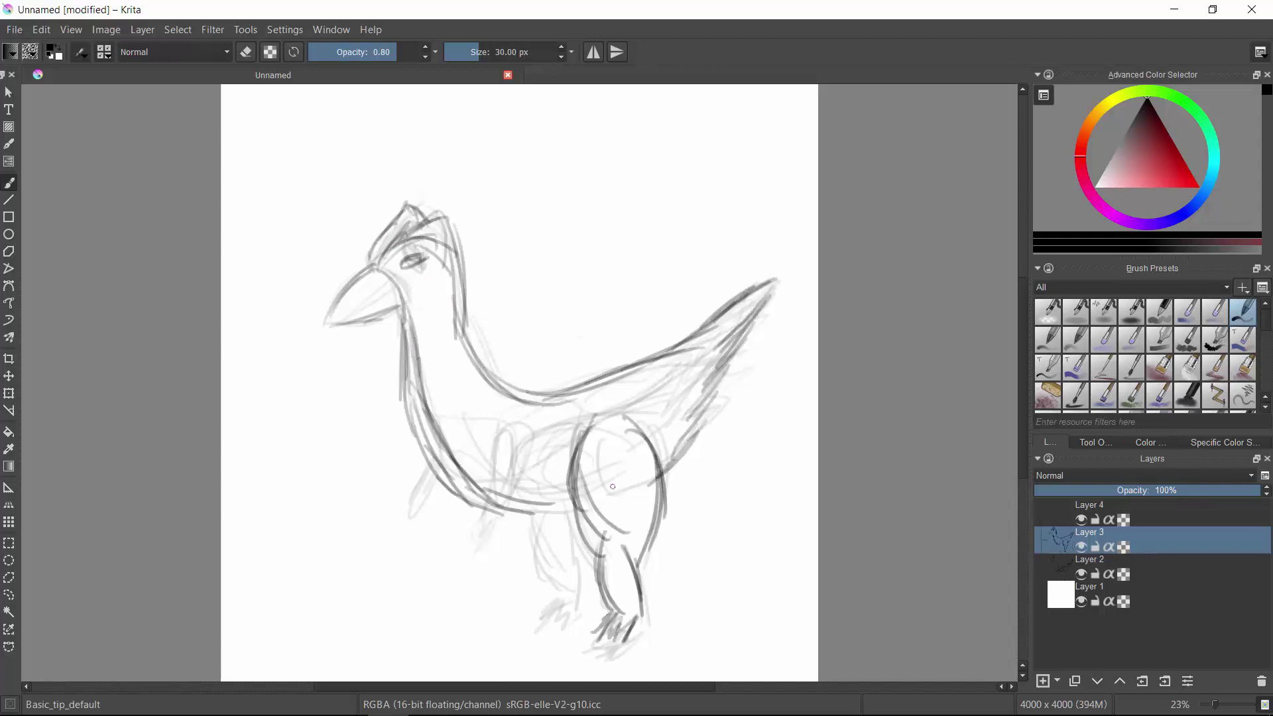
drag(630, 404, 647, 570)
drag(623, 416, 576, 474)
mouse_move(507, 420)
mouse_down()
mouse_move(467, 494)
mouse_move(464, 567)
mouse_up()
drag(484, 517, 507, 582)
drag(425, 470, 454, 563)
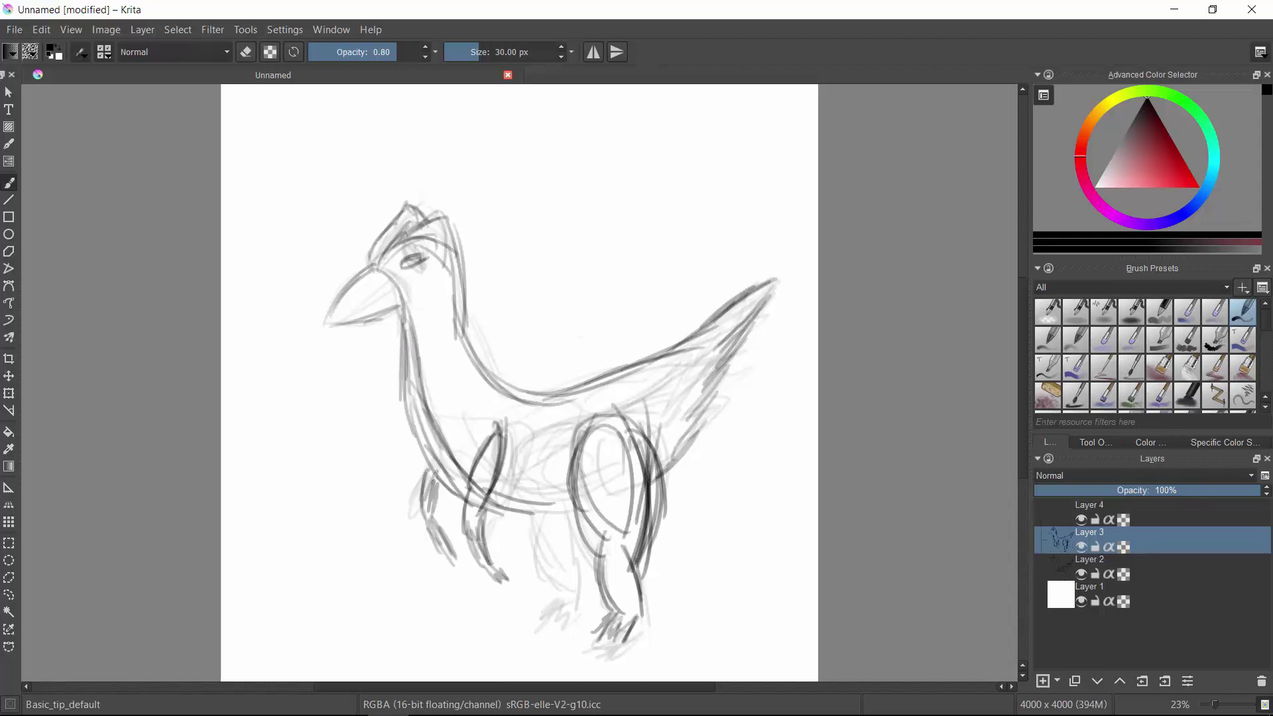
drag(533, 520, 553, 613)
drag(540, 623, 580, 607)
drag(569, 542, 585, 592)
Step: Add a collar around the neck, a tube-ended saddle, belly straps, and extend the tail tip
drag(401, 316, 514, 310)
drag(517, 302, 471, 286)
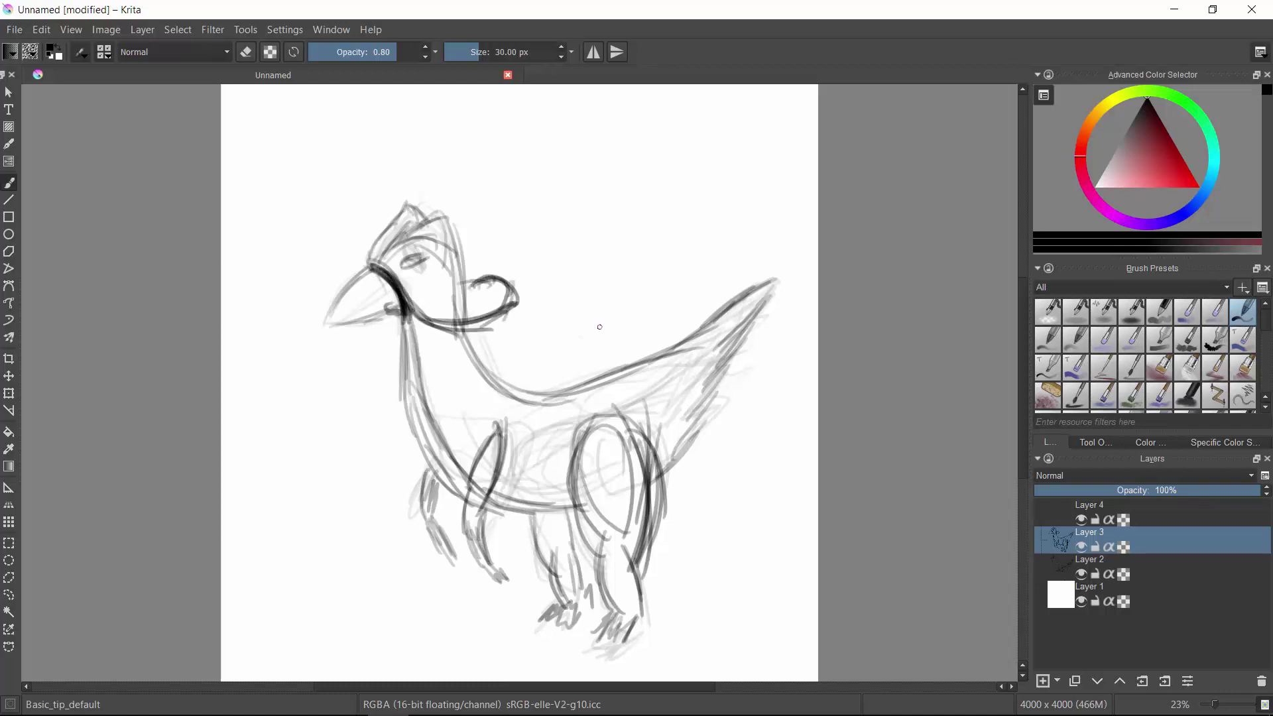
drag(537, 384, 577, 406)
mouse_move(534, 397)
mouse_down()
mouse_move(639, 398)
mouse_move(663, 378)
mouse_up()
drag(570, 382, 619, 353)
drag(568, 406, 494, 507)
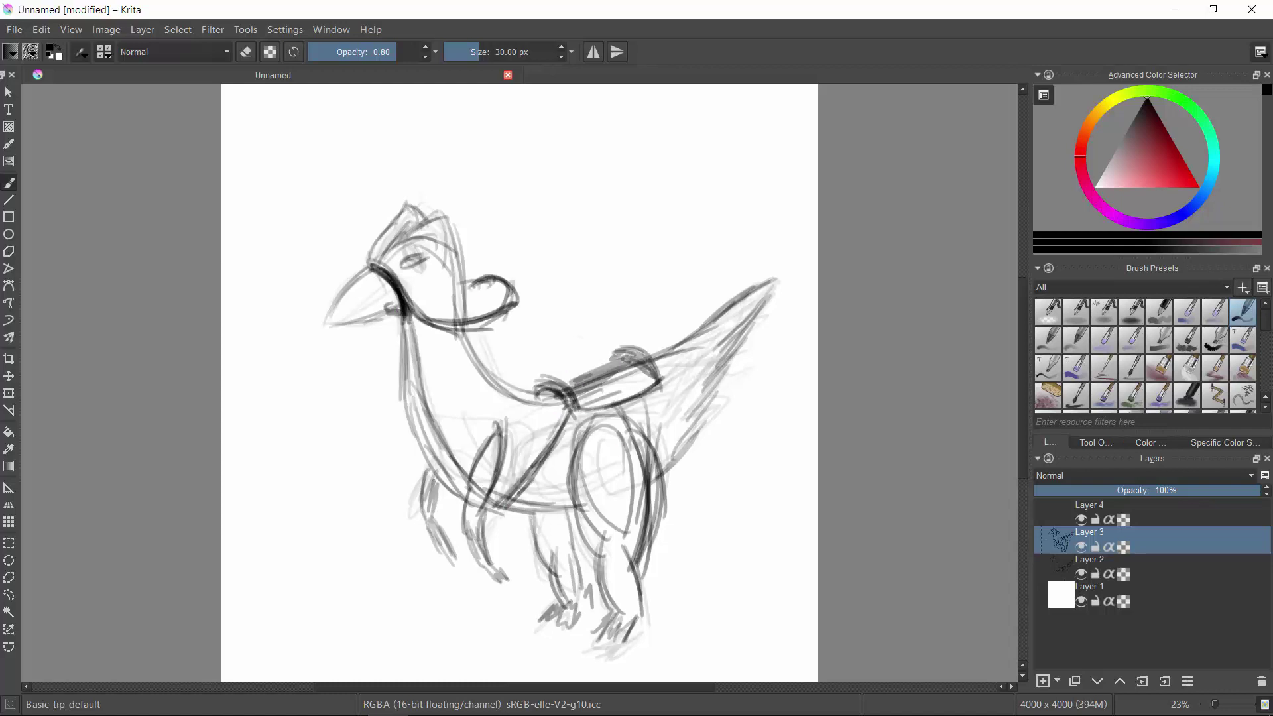
drag(644, 392, 684, 460)
drag(738, 302, 801, 265)
drag(792, 275, 690, 464)
Step: On Layer 4, boldly outline the head, beak and neck
click(1054, 513)
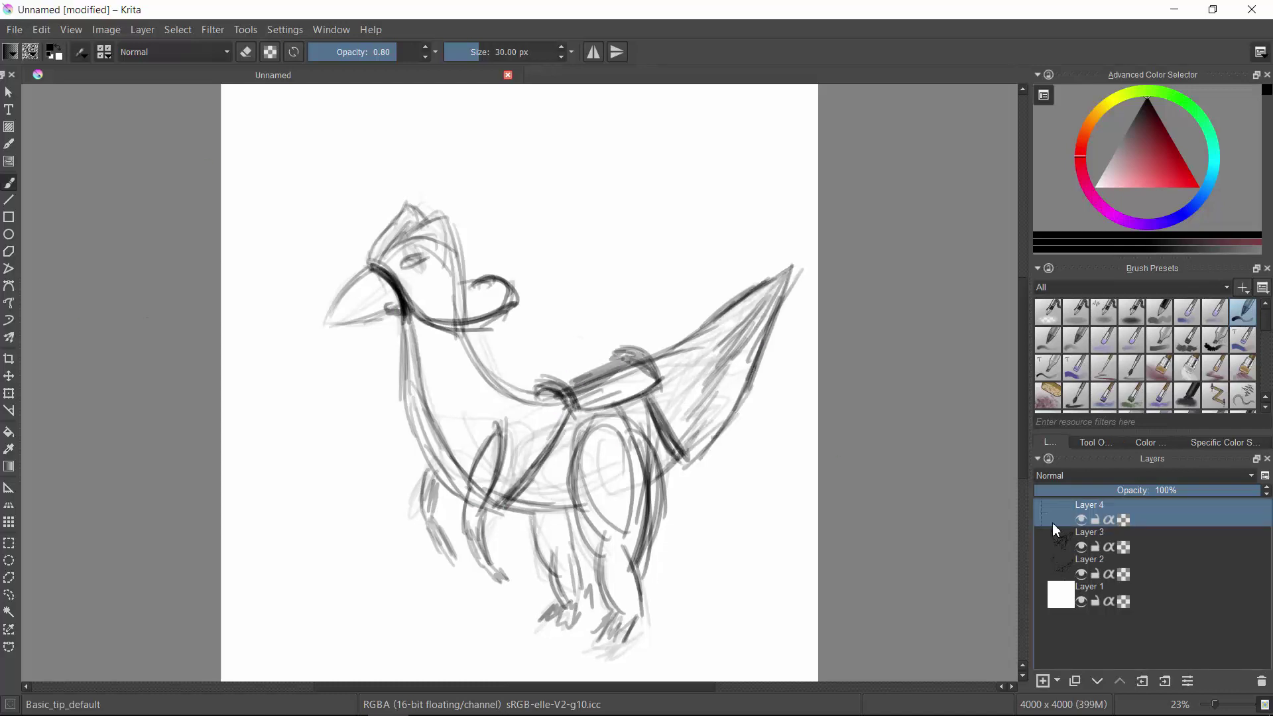
drag(404, 239, 459, 269)
drag(451, 220, 480, 384)
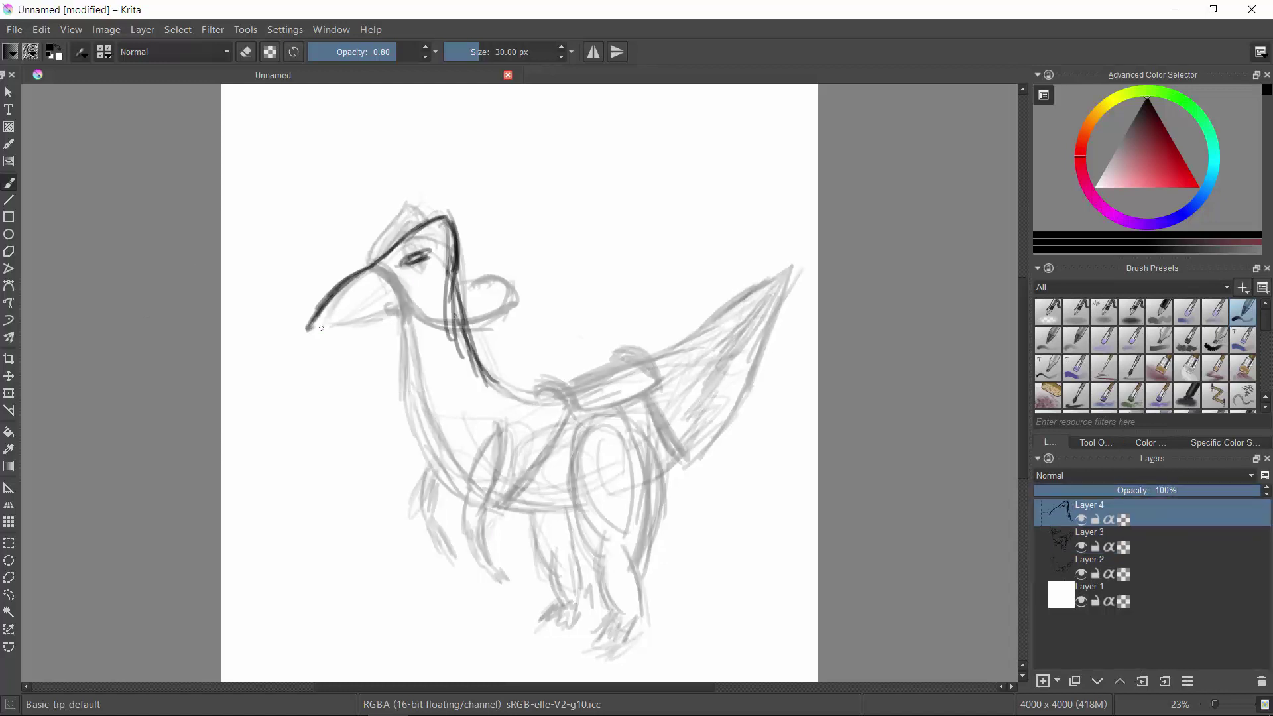
drag(306, 333, 395, 297)
drag(394, 271, 311, 330)
drag(400, 328, 564, 510)
mouse_move(477, 365)
mouse_down()
mouse_move(553, 396)
mouse_move(617, 361)
mouse_up()
Step: Outline the back and the tail's upper and lower edges, undoing a curved tail attempt
mouse_move(611, 405)
mouse_down()
mouse_move(659, 383)
mouse_move(805, 464)
mouse_up()
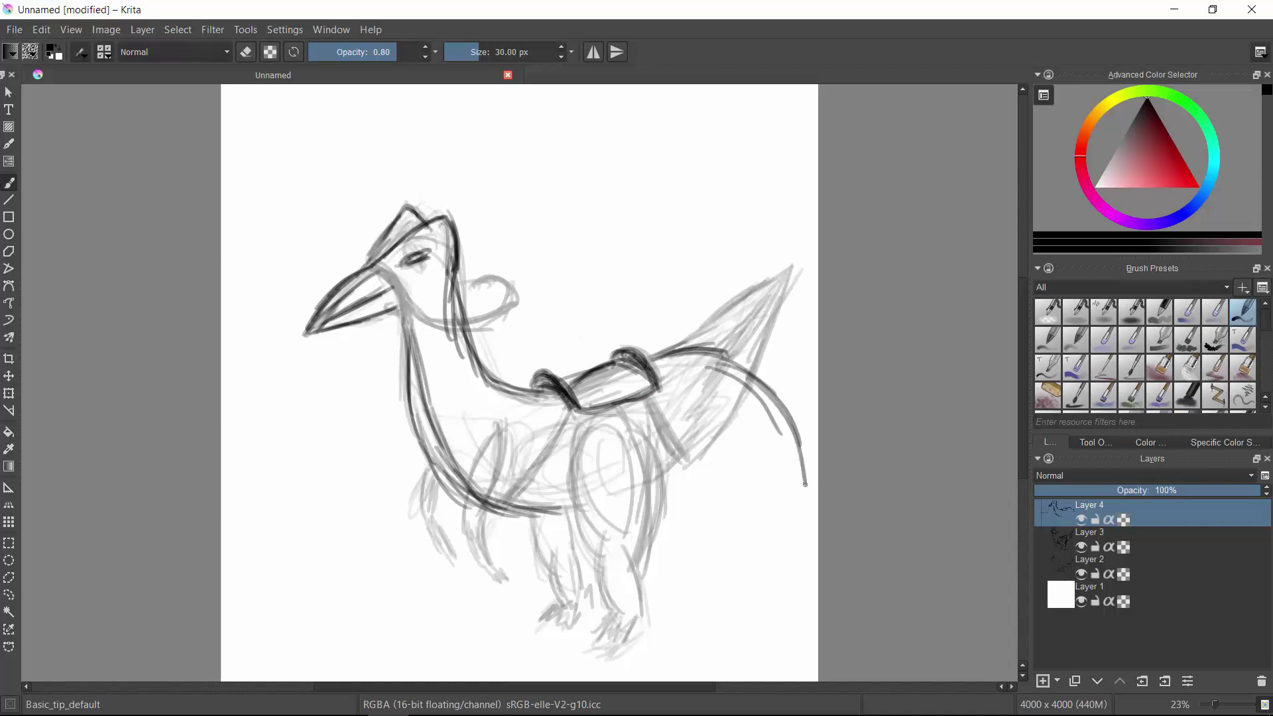
drag(789, 405, 742, 583)
drag(769, 450, 712, 577)
key(ctrl+z)
key(ctrl+z)
key(ctrl+z)
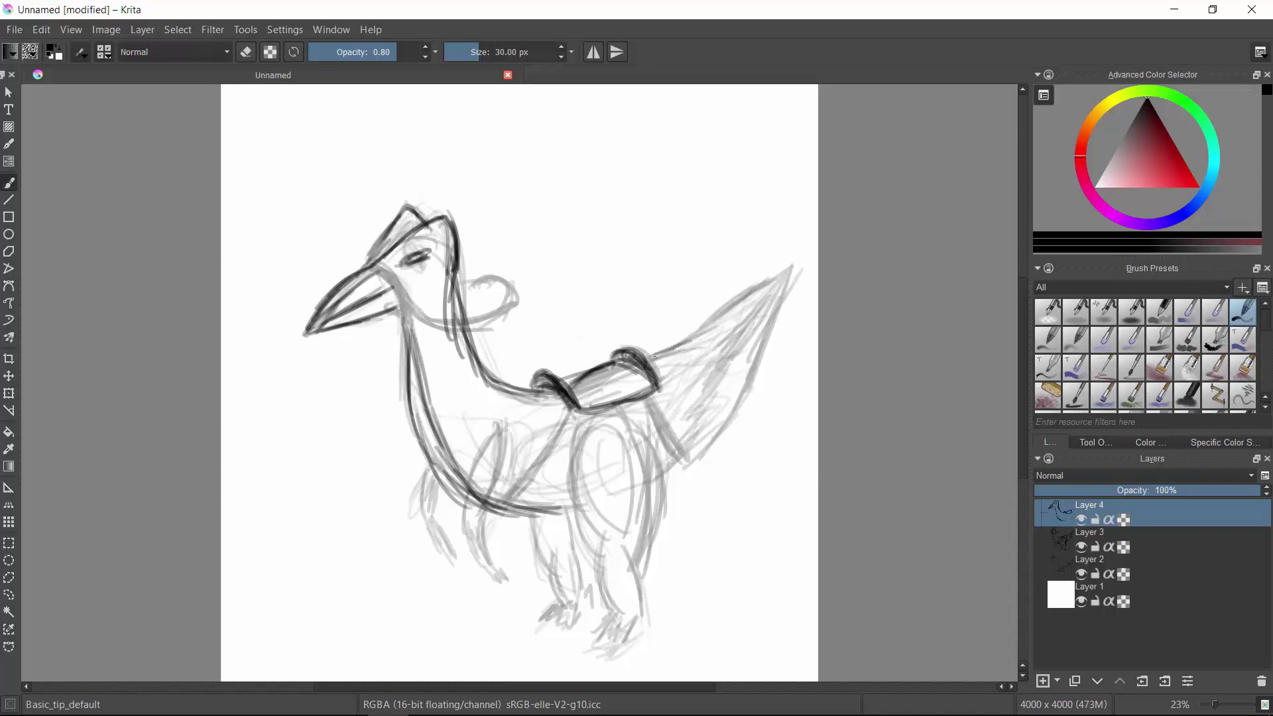
drag(653, 358, 805, 268)
drag(812, 265, 686, 437)
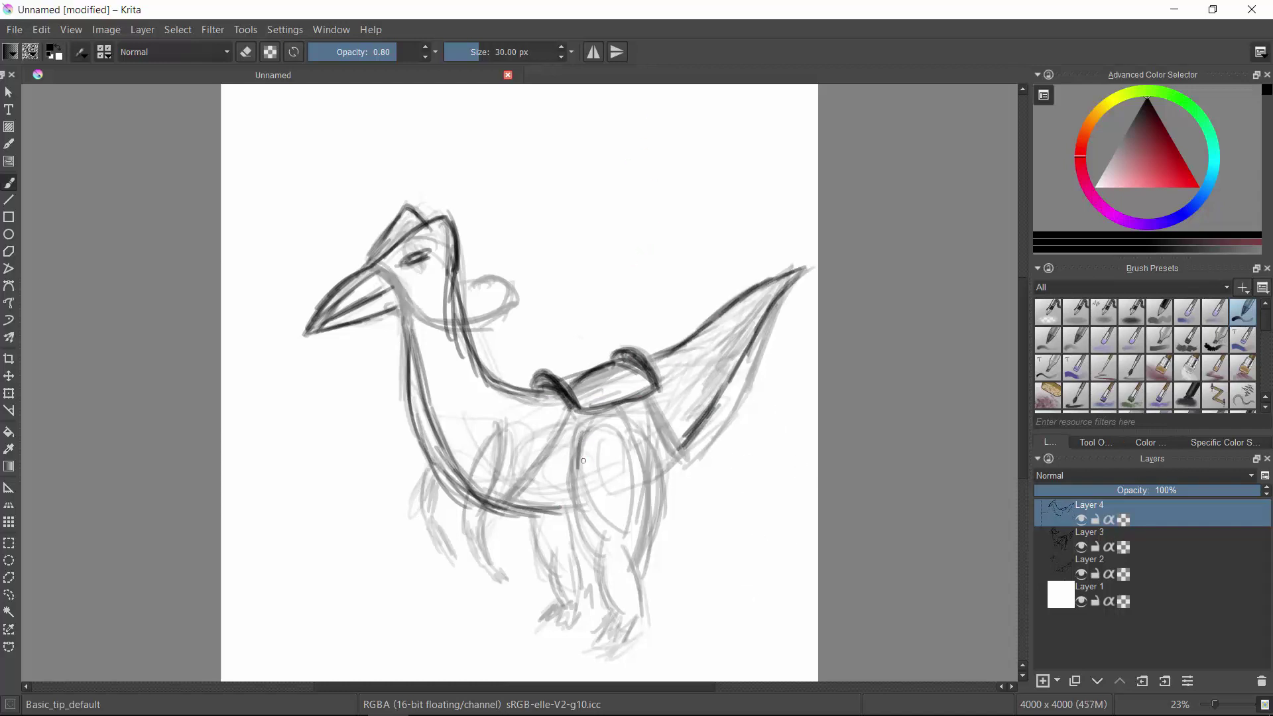
Step: Outline the hind and front legs with darkened feet
drag(592, 436, 617, 619)
mouse_move(653, 434)
mouse_down()
mouse_move(640, 623)
mouse_move(577, 663)
mouse_up()
mouse_move(546, 513)
mouse_down()
mouse_move(582, 613)
mouse_move(540, 615)
mouse_up()
drag(508, 426, 457, 503)
drag(478, 494, 467, 564)
drag(428, 472, 437, 527)
Step: Darken the beak base, outline the throat pouch and add extra leg lines
scroll(375, 269, up, 2)
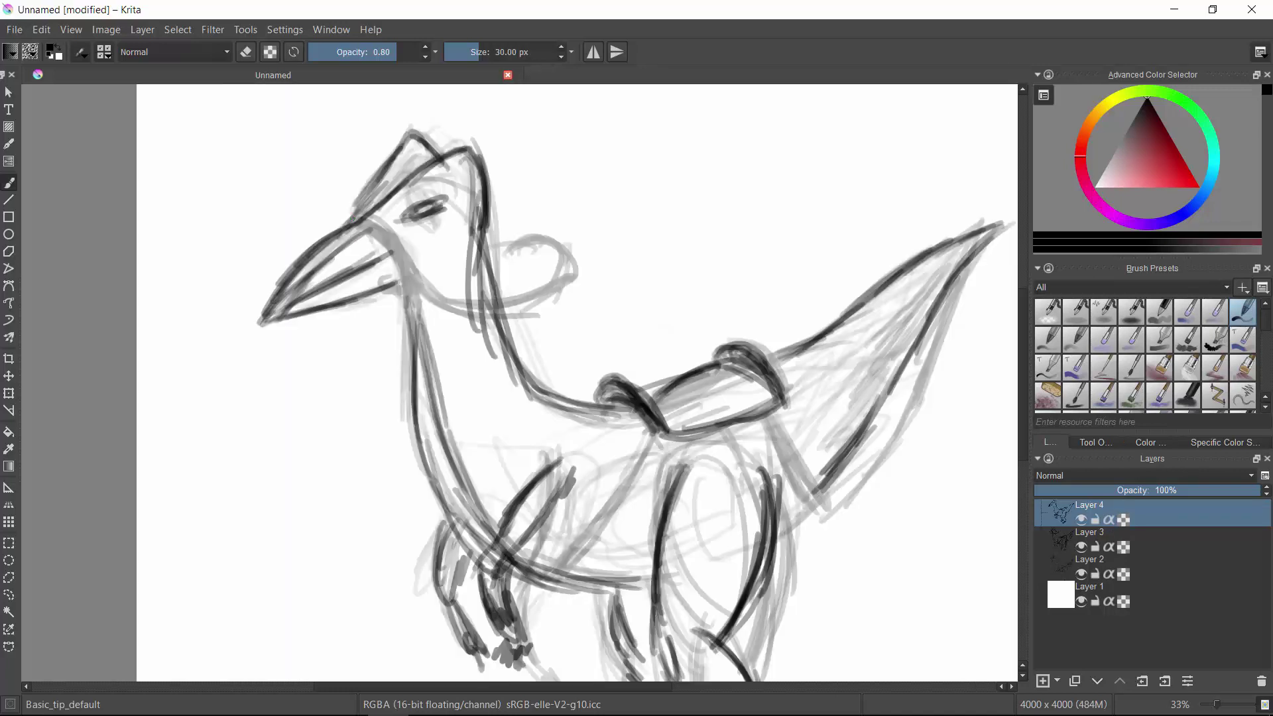
mouse_move(354, 222)
mouse_down()
mouse_move(396, 290)
mouse_move(569, 301)
mouse_up()
mouse_move(424, 292)
mouse_down()
mouse_move(504, 242)
mouse_move(543, 299)
mouse_up()
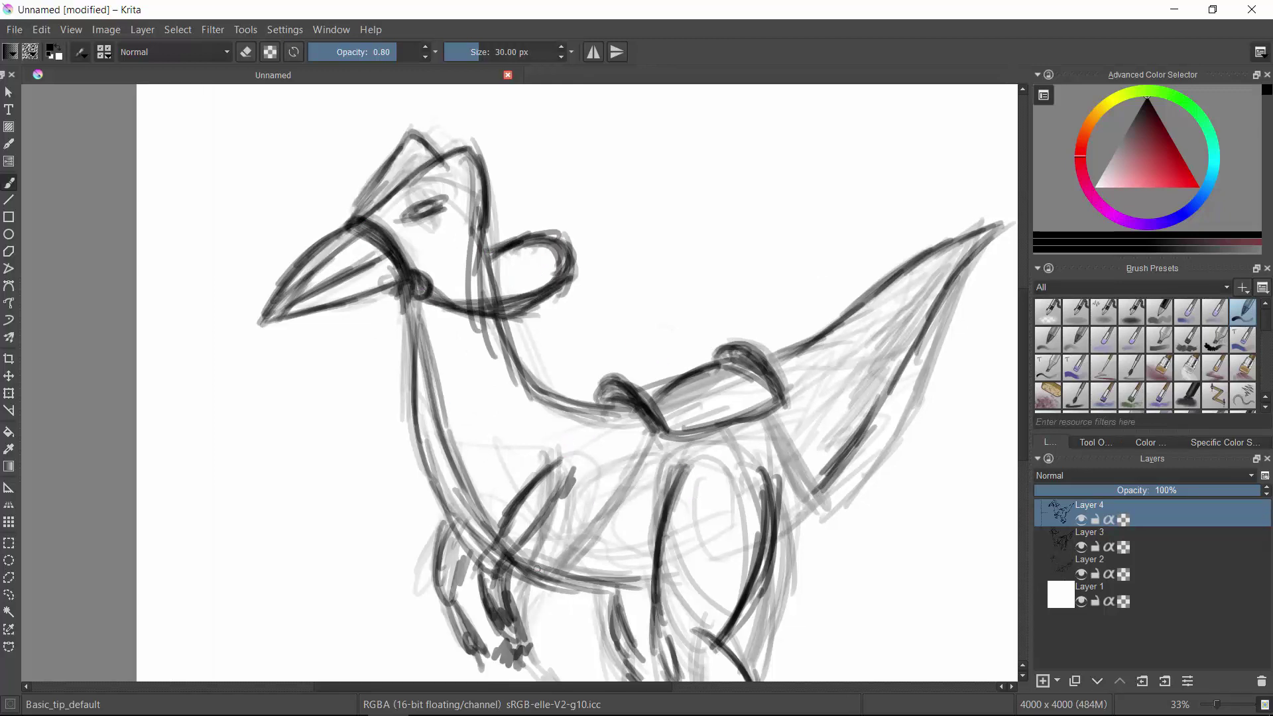
drag(511, 556, 646, 578)
drag(656, 430, 570, 557)
drag(762, 411, 798, 531)
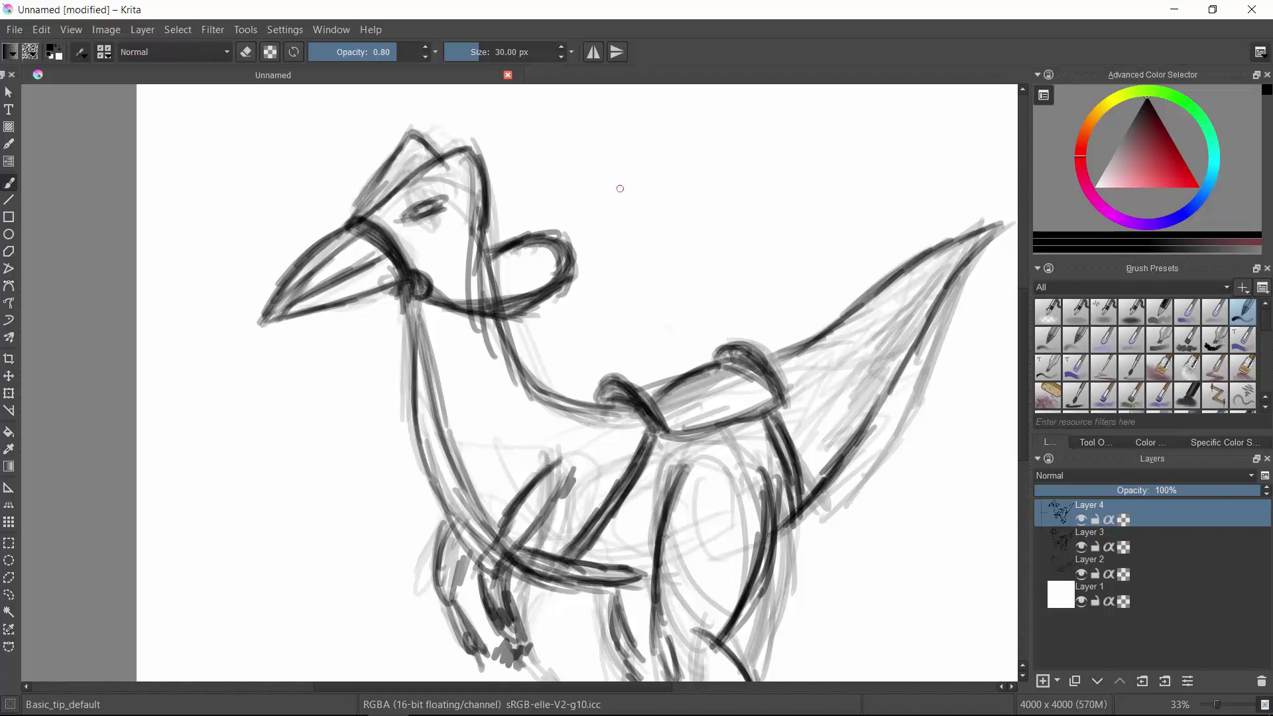
Step: Sketch the rider's legs, torso, head and shoulder above the saddle
mouse_move(696, 374)
mouse_down()
mouse_move(683, 490)
mouse_move(756, 570)
mouse_up()
drag(646, 371, 723, 344)
mouse_move(762, 623)
mouse_down()
mouse_move(705, 502)
mouse_move(703, 358)
mouse_move(656, 255)
mouse_up()
drag(706, 344, 702, 219)
drag(659, 258, 723, 212)
drag(833, 214, 798, 312)
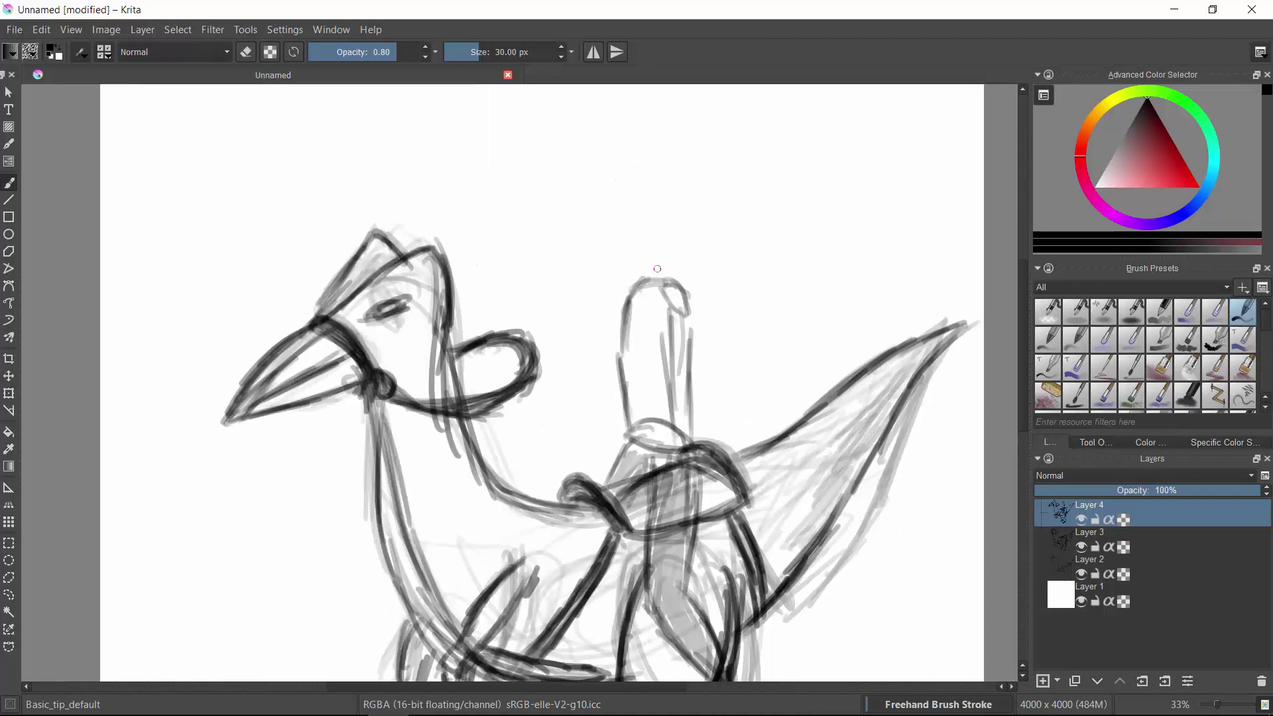
mouse_move(646, 225)
mouse_down()
mouse_move(597, 361)
mouse_move(550, 348)
mouse_up()
Step: Sketch the rider's reaching hand, raised arm and elbow, then shade the body
drag(573, 348, 562, 392)
drag(524, 348, 576, 391)
drag(504, 365, 563, 405)
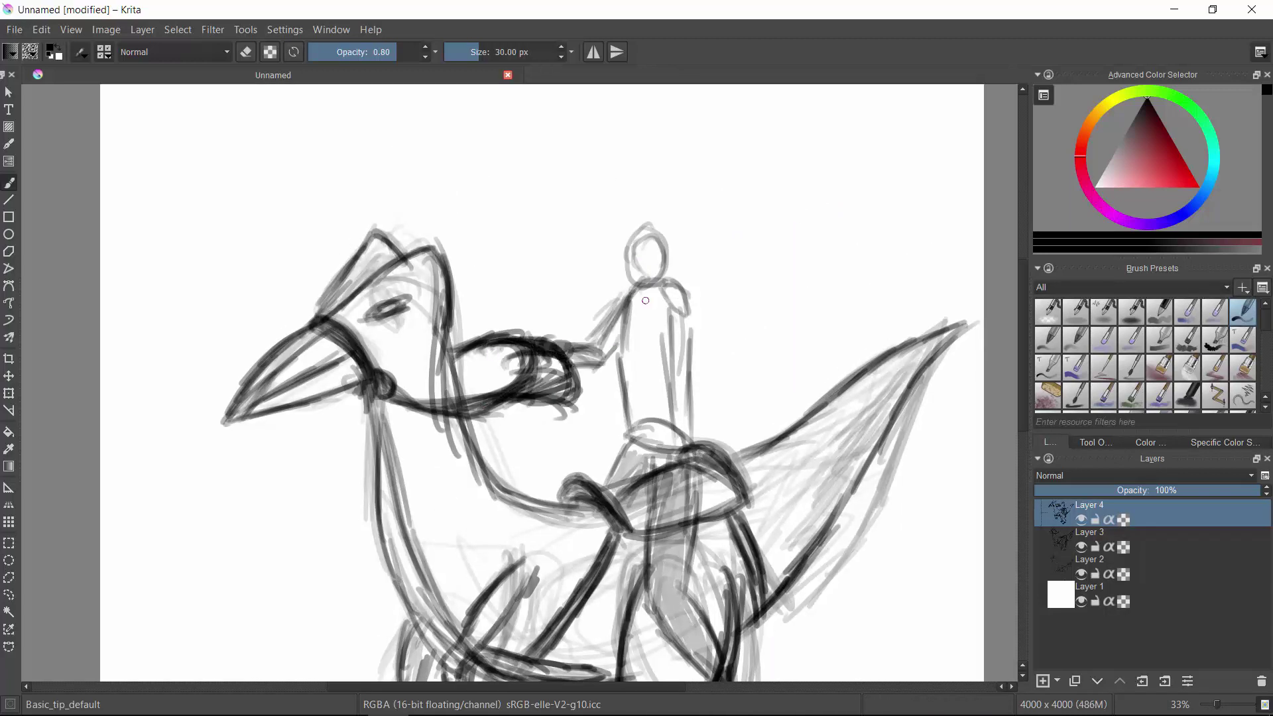
mouse_move(680, 293)
mouse_down()
mouse_move(719, 265)
mouse_move(742, 305)
mouse_up()
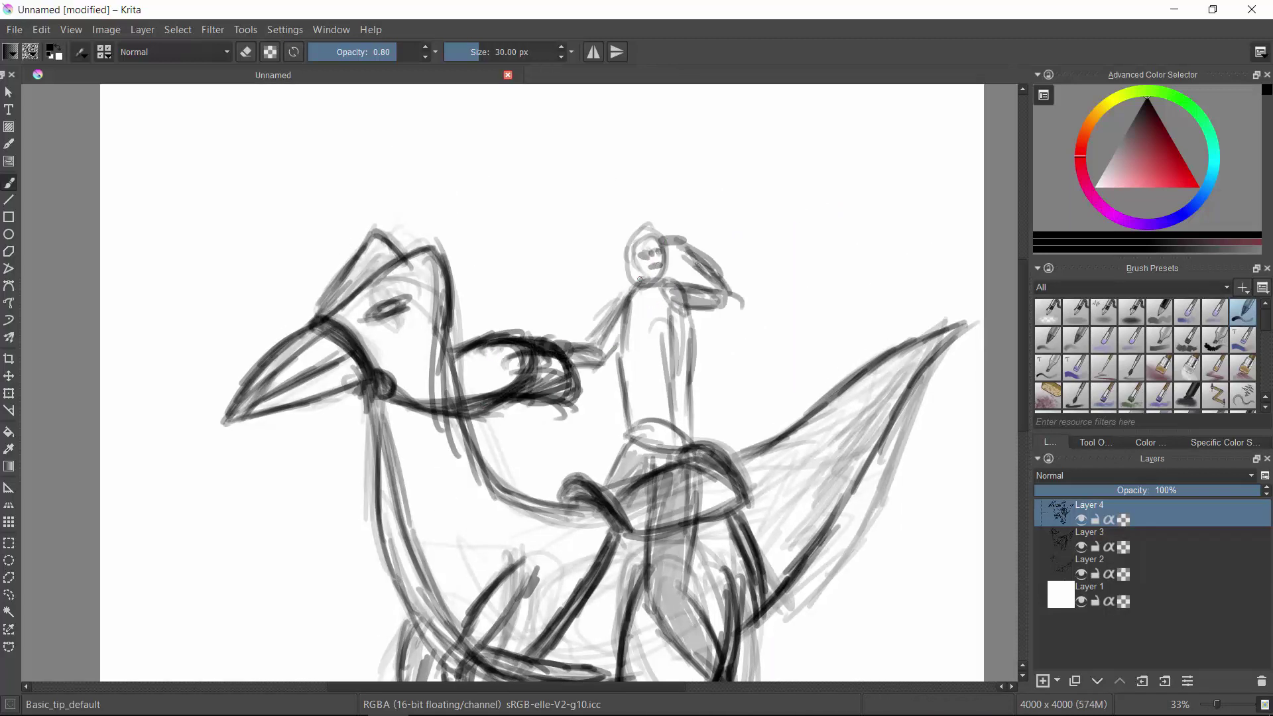
drag(640, 229, 623, 272)
drag(633, 285, 627, 418)
drag(676, 285, 663, 444)
mouse_move(636, 305)
mouse_down()
mouse_move(623, 438)
mouse_move(570, 358)
mouse_move(566, 467)
mouse_up()
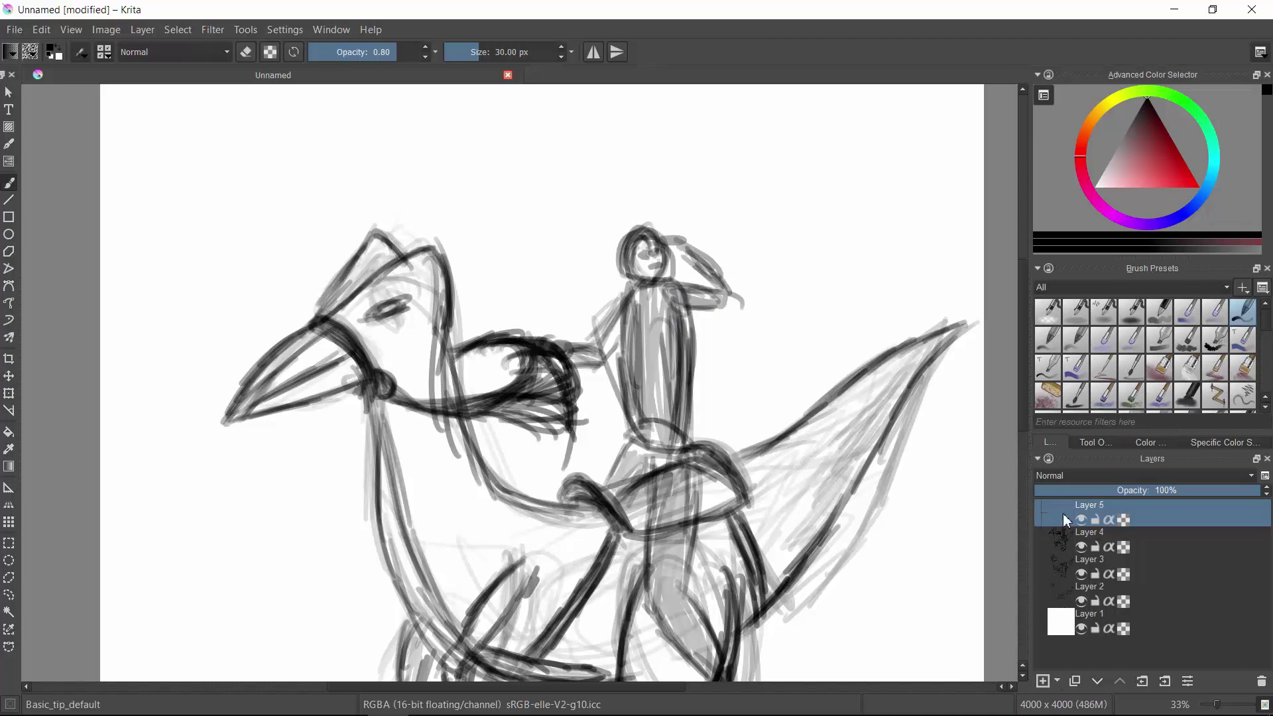
Step: On a new layer, zoomed out, ink the creature's head top and neck down to the belly
key(Insert)
key(minus)
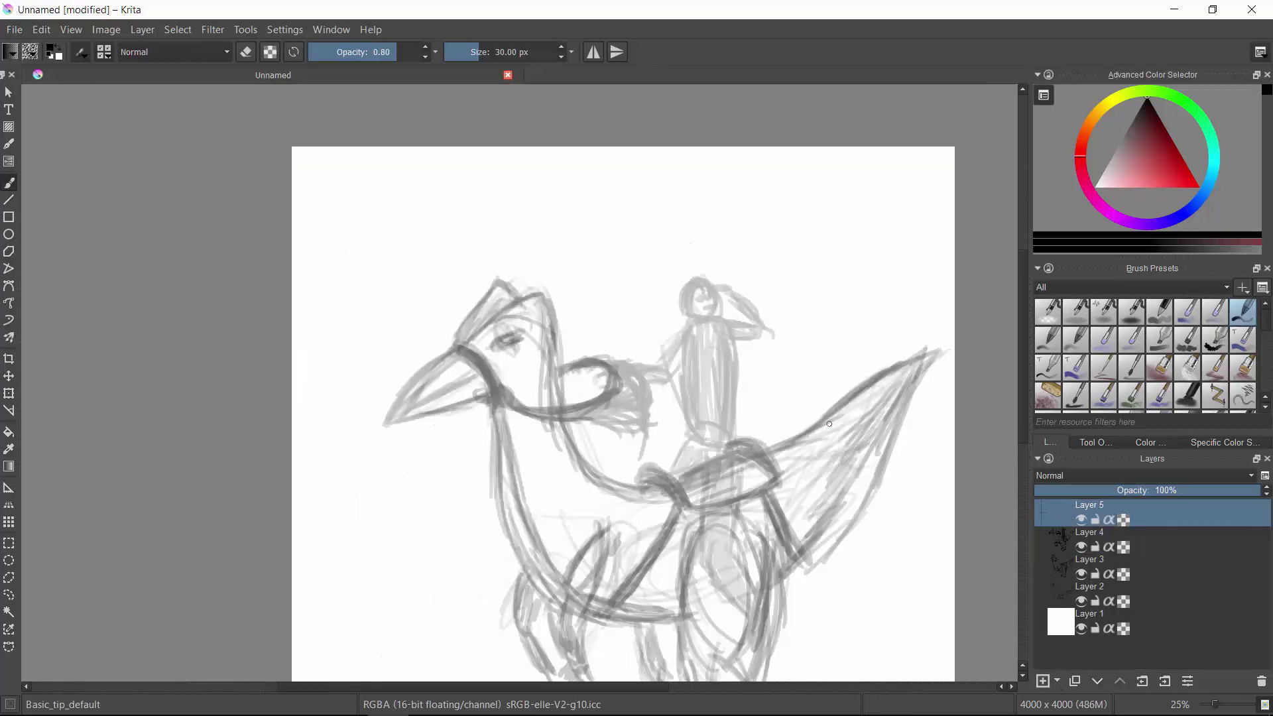
drag(406, 192, 480, 324)
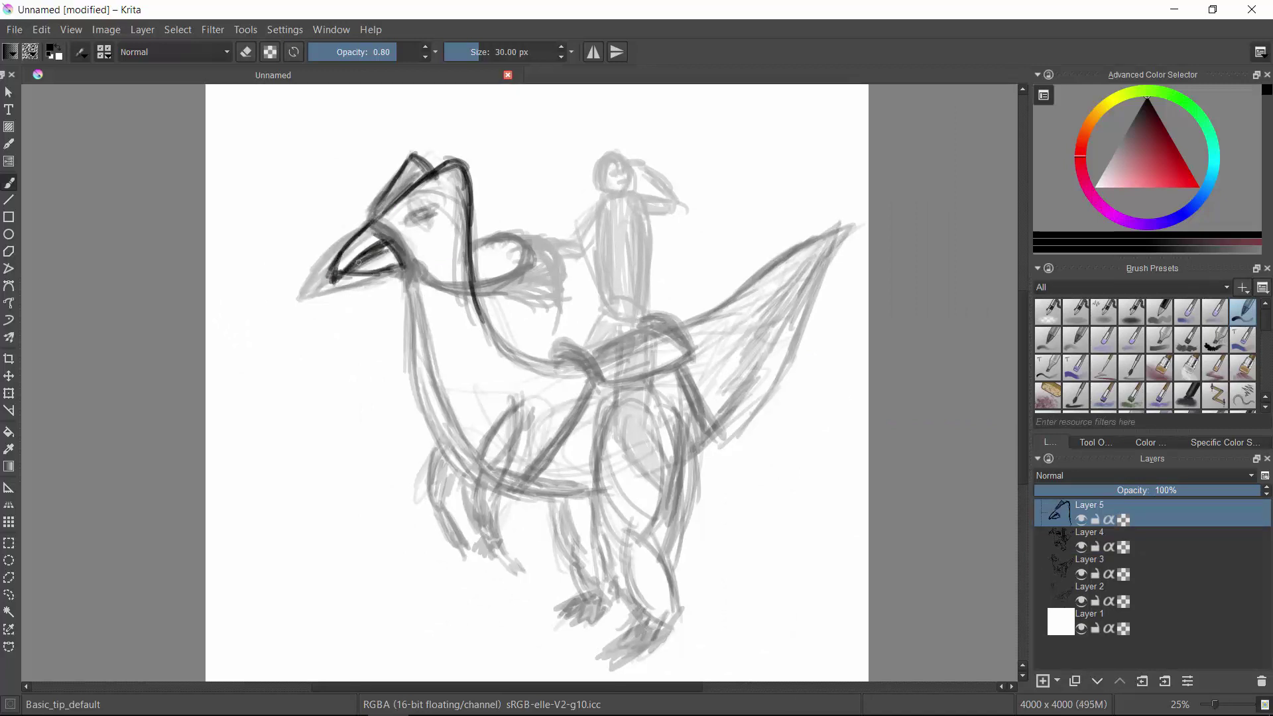
drag(408, 278, 460, 471)
drag(419, 331, 487, 490)
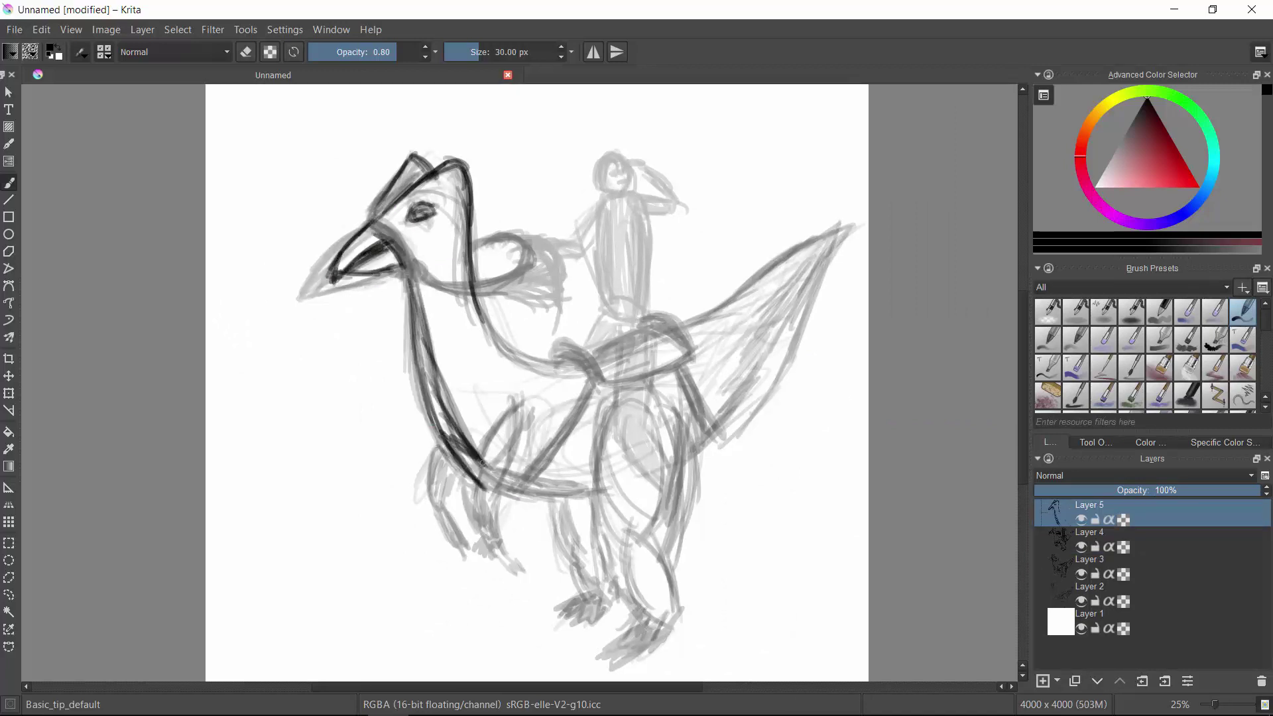
Step: Ink the wing edges and a leg down to a foot with toes and heel
drag(594, 378, 530, 474)
mouse_move(679, 371)
mouse_down()
mouse_move(717, 430)
mouse_move(860, 236)
mouse_move(676, 332)
mouse_move(524, 358)
mouse_up()
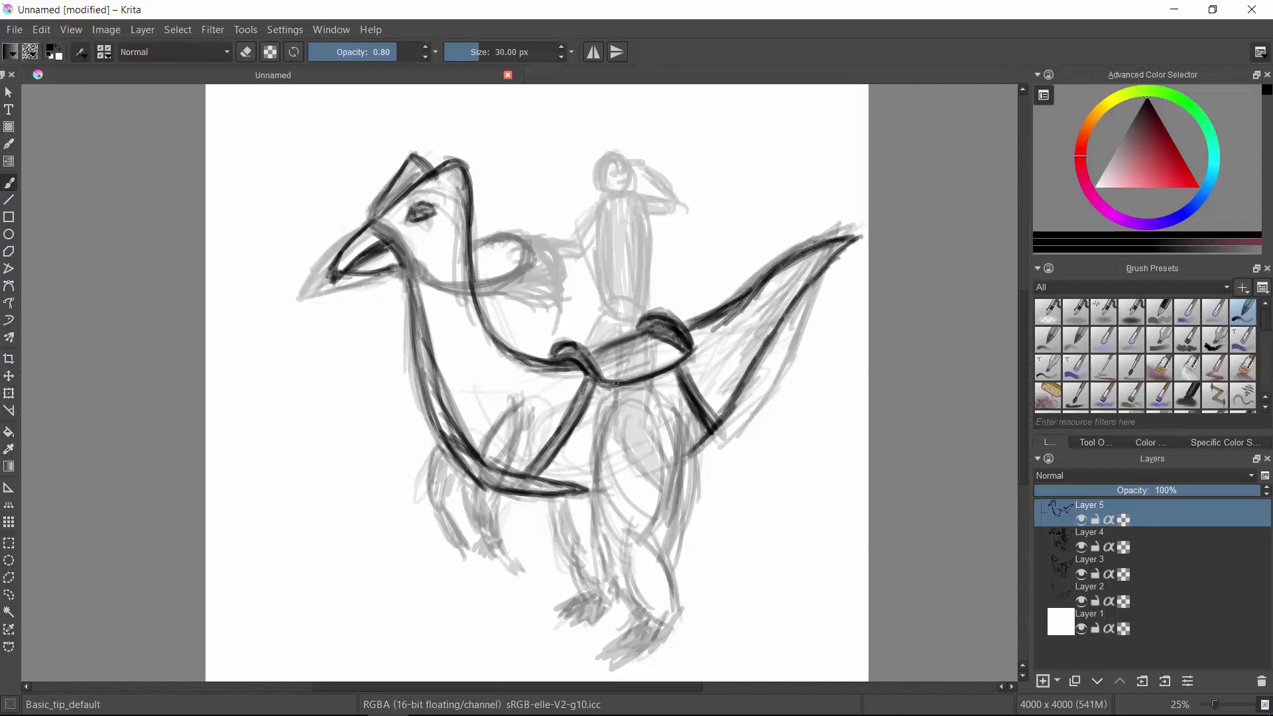
mouse_move(616, 383)
mouse_down()
mouse_move(589, 492)
mouse_move(643, 603)
mouse_up()
scroll(627, 590, up, 1)
mouse_move(633, 513)
mouse_down()
mouse_move(671, 588)
mouse_move(609, 606)
mouse_up()
scroll(624, 590, up, 1)
drag(704, 550, 663, 590)
Step: Ink a second leg, the near wing line and the darker lower-left leg
drag(556, 427, 596, 565)
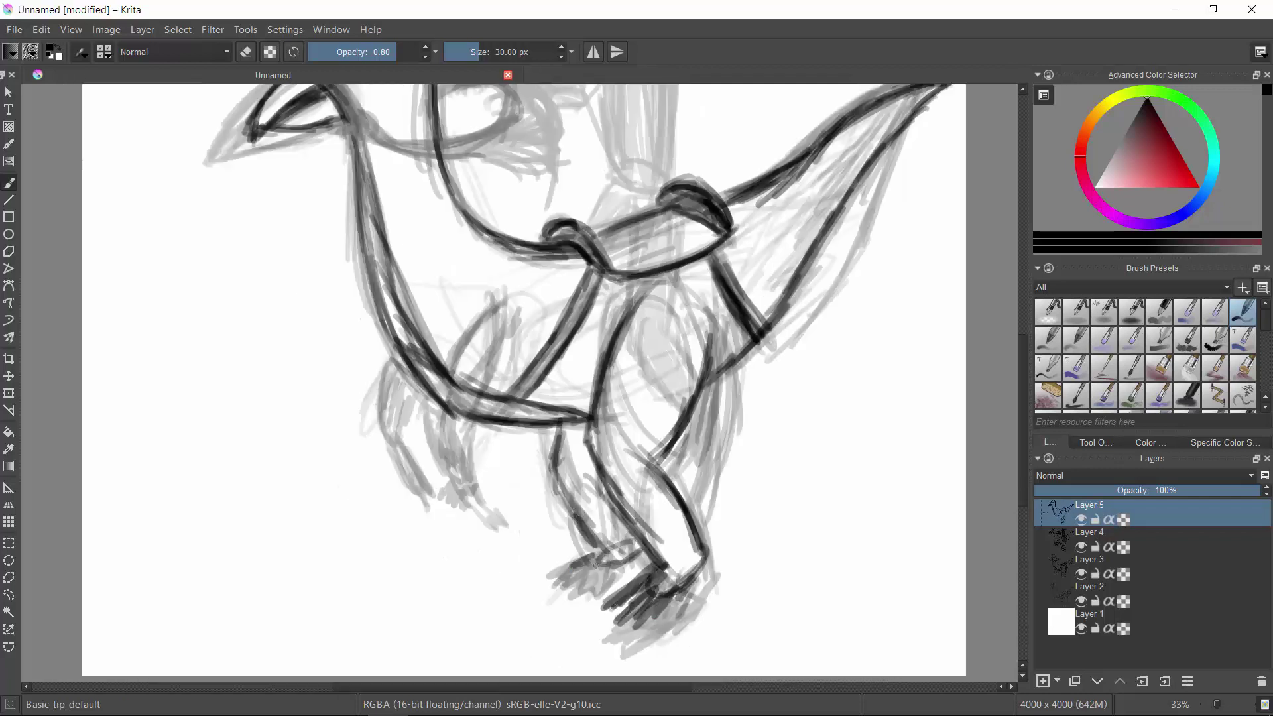
mouse_move(493, 301)
mouse_down()
mouse_move(437, 425)
mouse_move(481, 490)
mouse_up()
drag(507, 322, 481, 389)
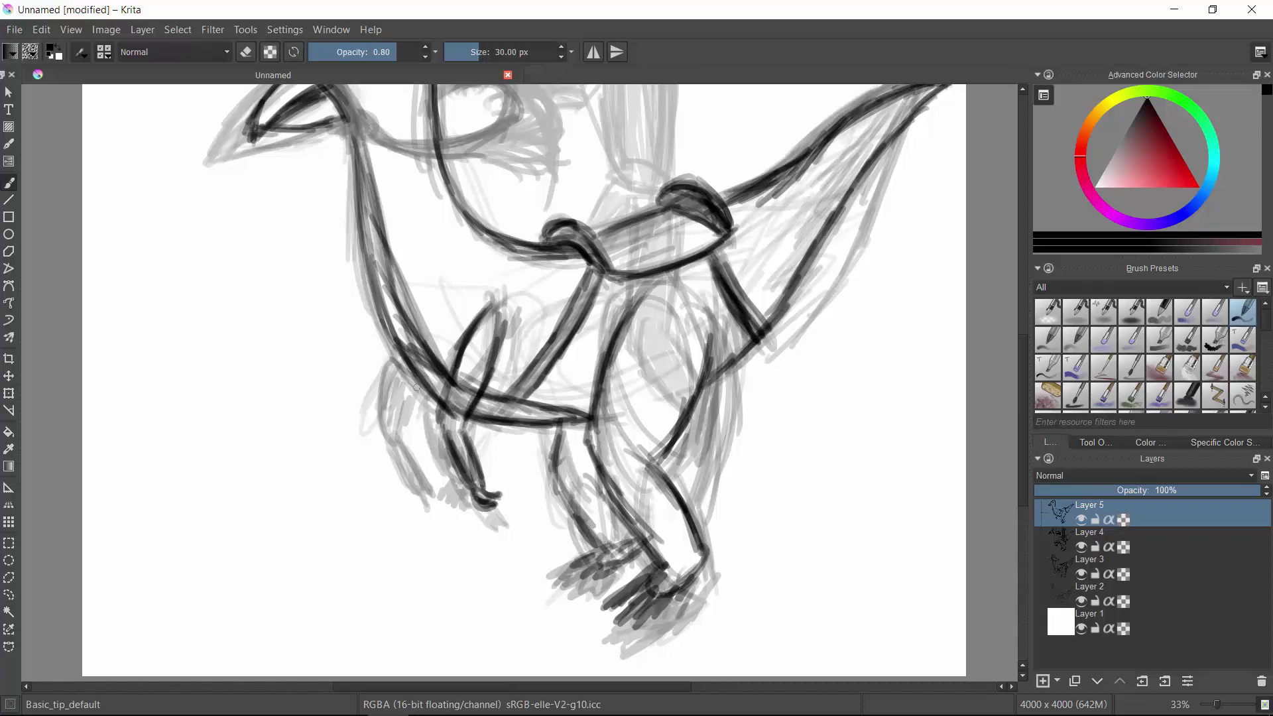
mouse_move(381, 358)
mouse_down()
mouse_move(397, 464)
mouse_move(434, 487)
mouse_up()
scroll(744, 156, up, 3)
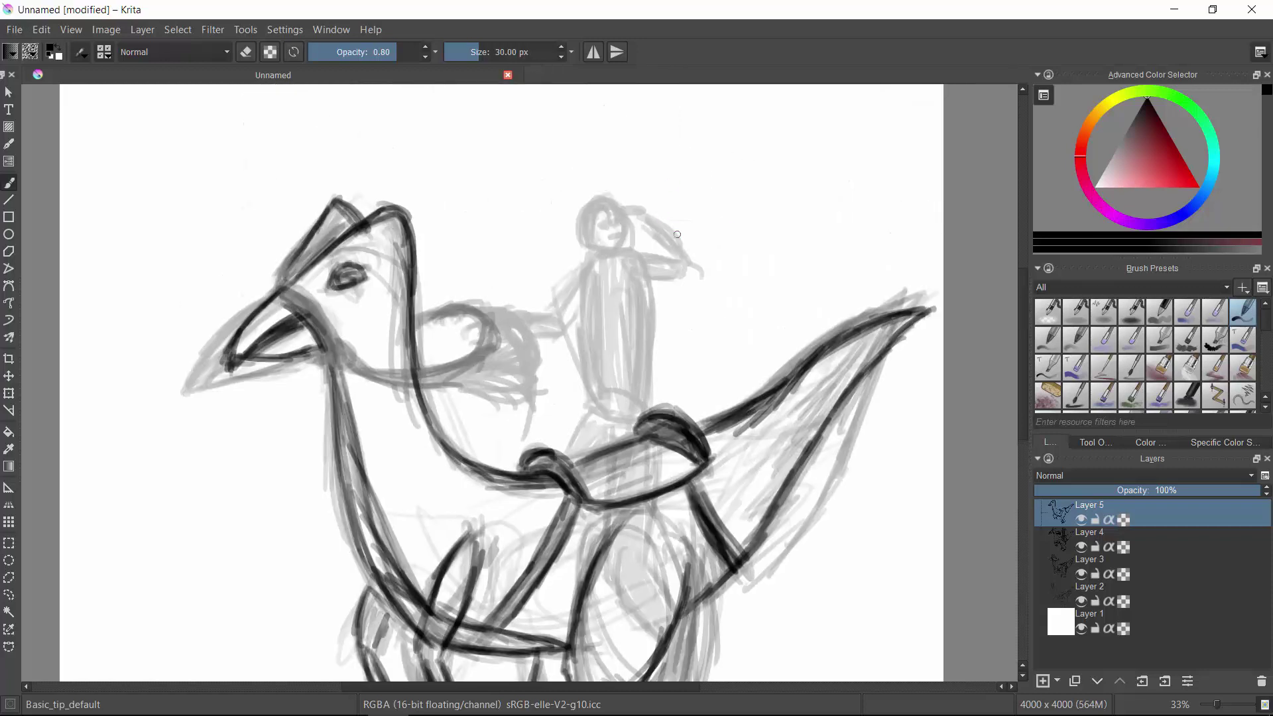
Step: Ink the beak base line, the loop around the wing and the rider's reaching arm
mouse_move(275, 291)
mouse_down()
mouse_move(331, 350)
mouse_move(398, 379)
mouse_up()
mouse_move(416, 320)
mouse_down()
mouse_move(494, 316)
mouse_move(499, 397)
mouse_up()
drag(348, 351, 503, 401)
drag(494, 318, 411, 381)
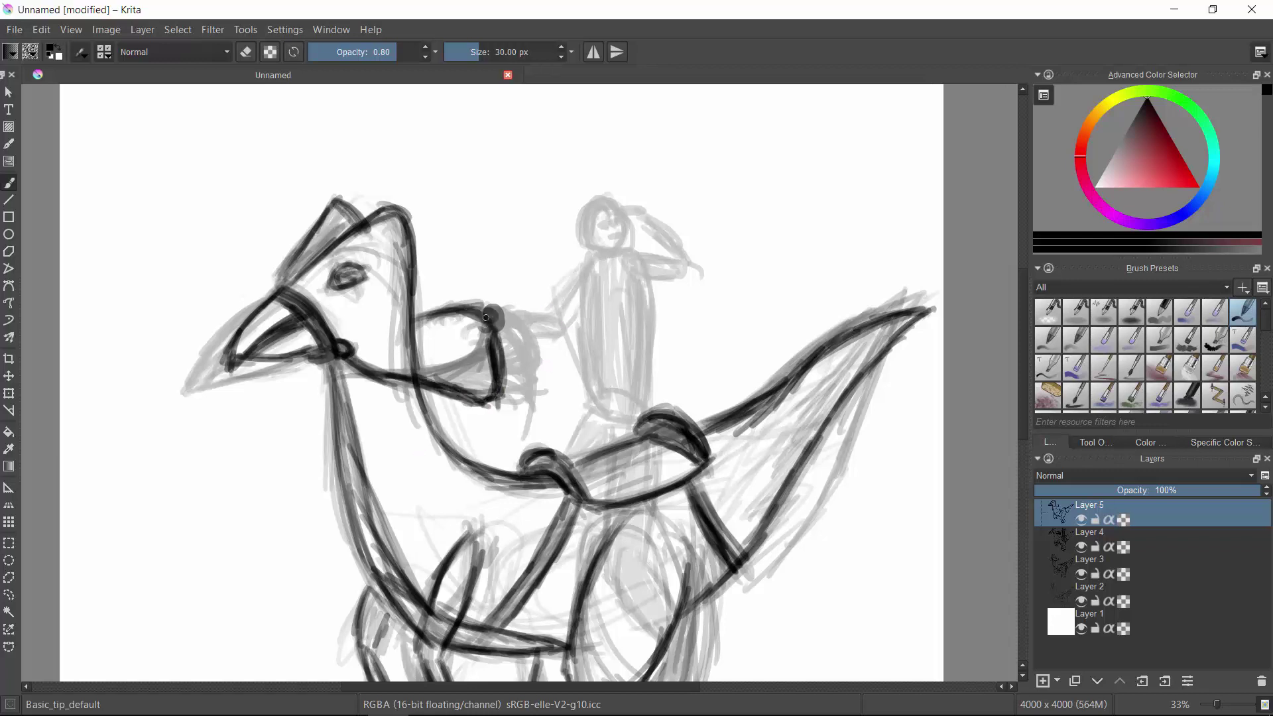
mouse_move(486, 317)
mouse_down()
mouse_move(578, 274)
mouse_move(587, 375)
mouse_up()
Step: Ink the rider's body side, face marks, belt, legs and long lines toward the tail
drag(579, 255, 626, 252)
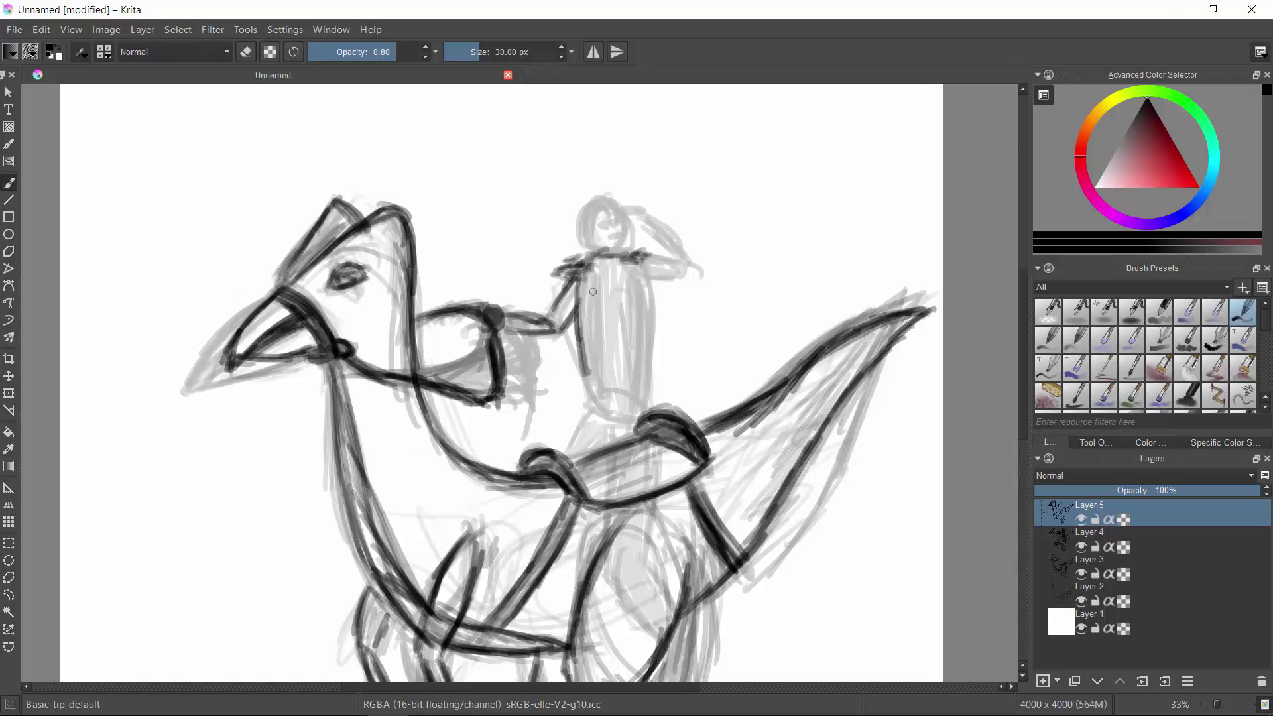
mouse_move(582, 358)
mouse_down()
mouse_move(645, 363)
mouse_move(644, 393)
mouse_up()
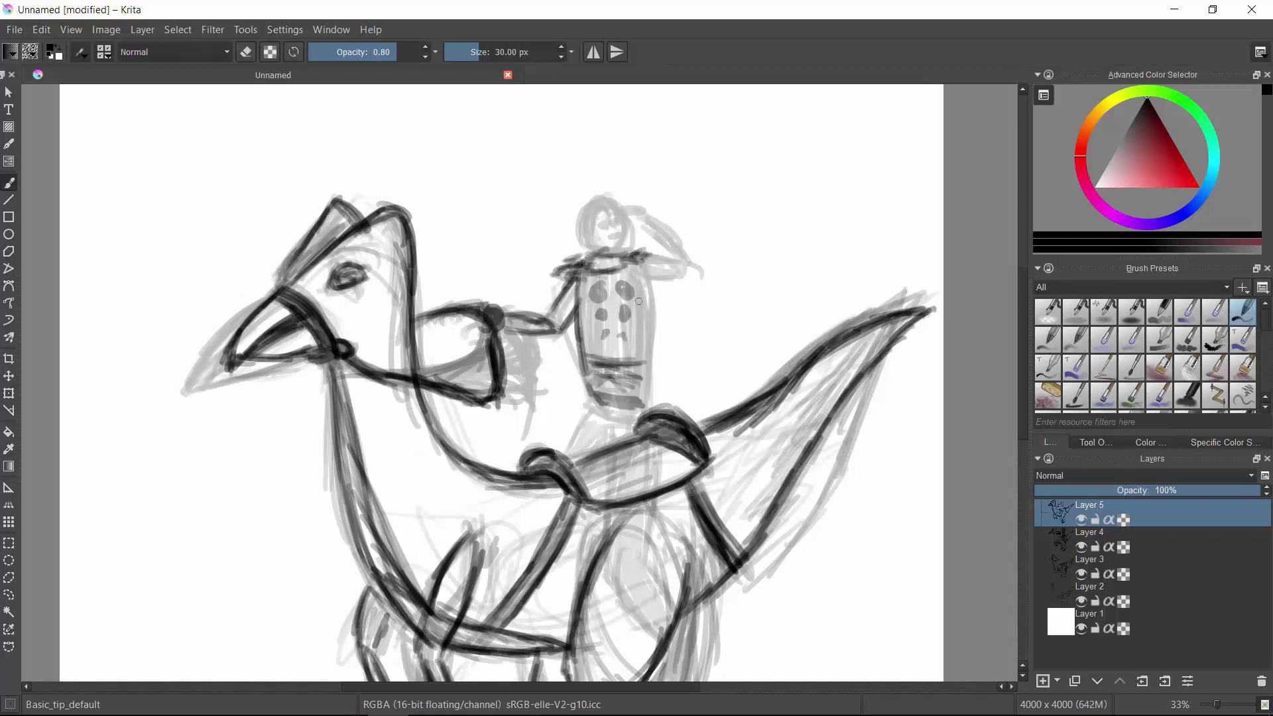
drag(644, 271, 640, 398)
mouse_move(593, 397)
mouse_down()
mouse_move(570, 431)
mouse_move(610, 543)
mouse_up()
drag(646, 418, 646, 646)
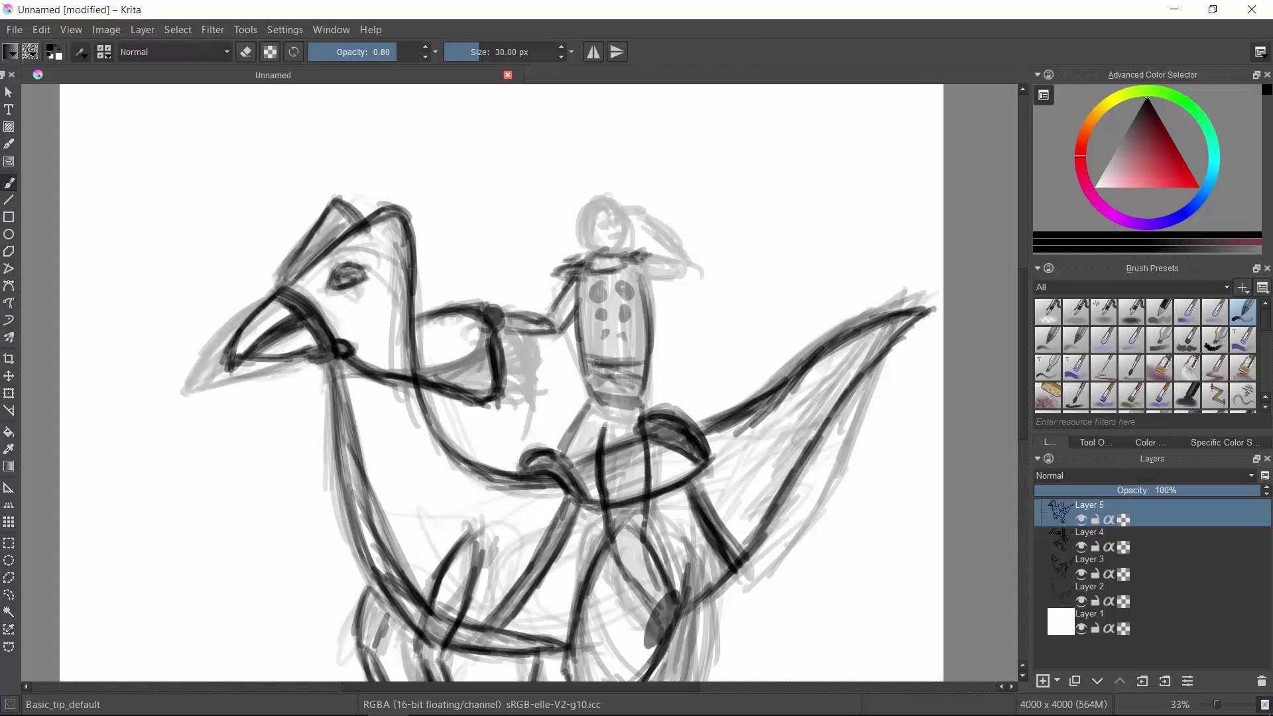
drag(642, 278, 752, 467)
drag(671, 351, 762, 478)
Step: Ink the rider's flowing hair and shade the torso
drag(597, 199, 507, 245)
mouse_move(590, 205)
mouse_down()
mouse_move(554, 239)
mouse_move(494, 255)
mouse_move(481, 206)
mouse_up()
drag(570, 232, 648, 269)
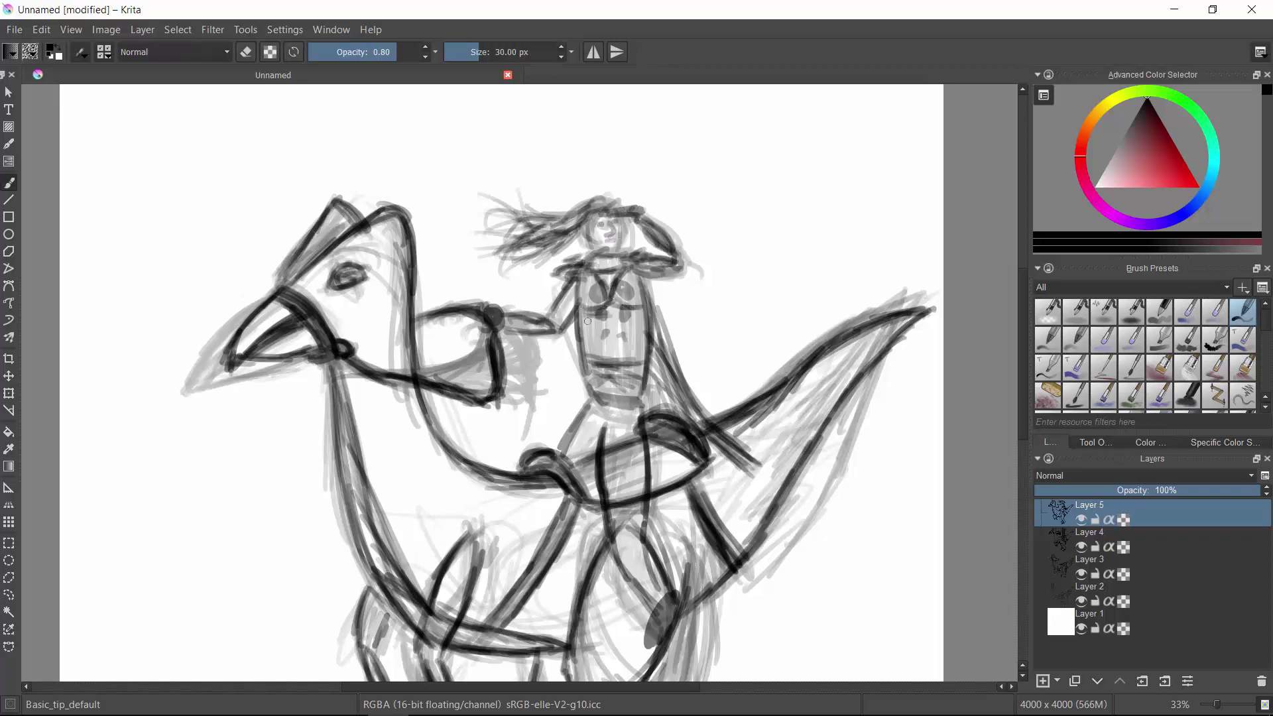
mouse_move(587, 320)
mouse_down()
mouse_move(607, 335)
mouse_move(604, 272)
mouse_up()
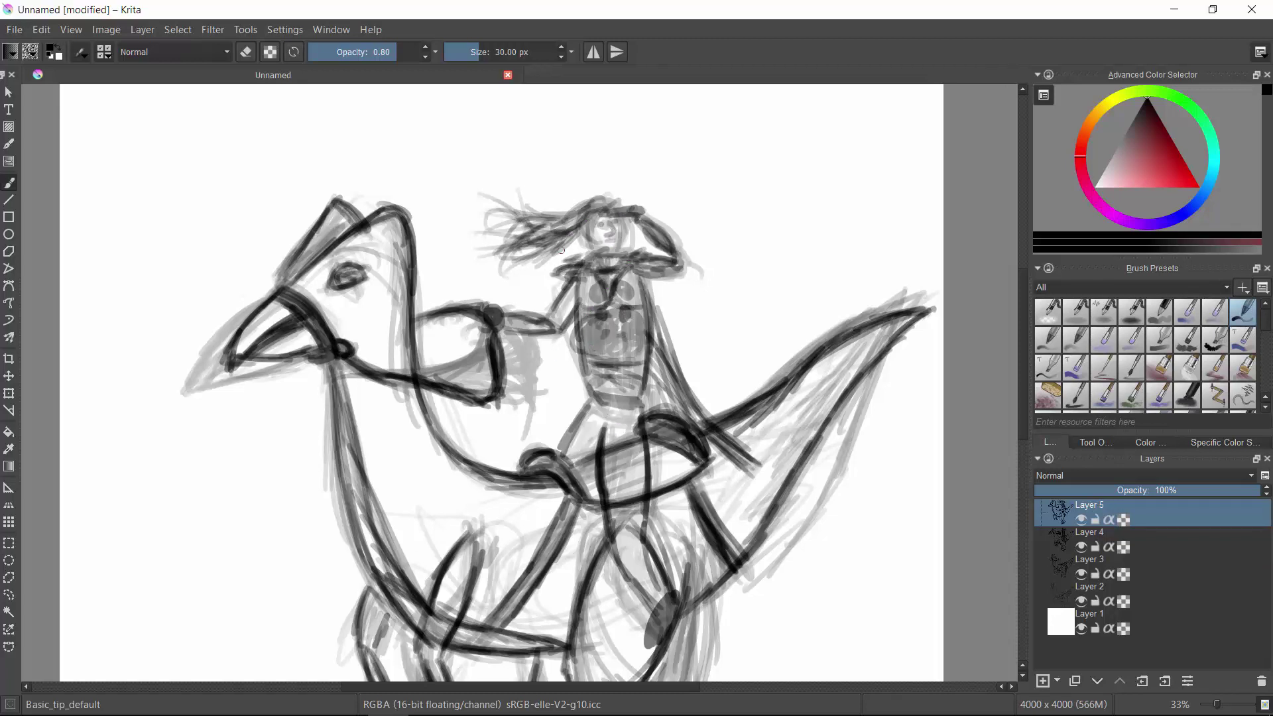
drag(595, 354, 623, 318)
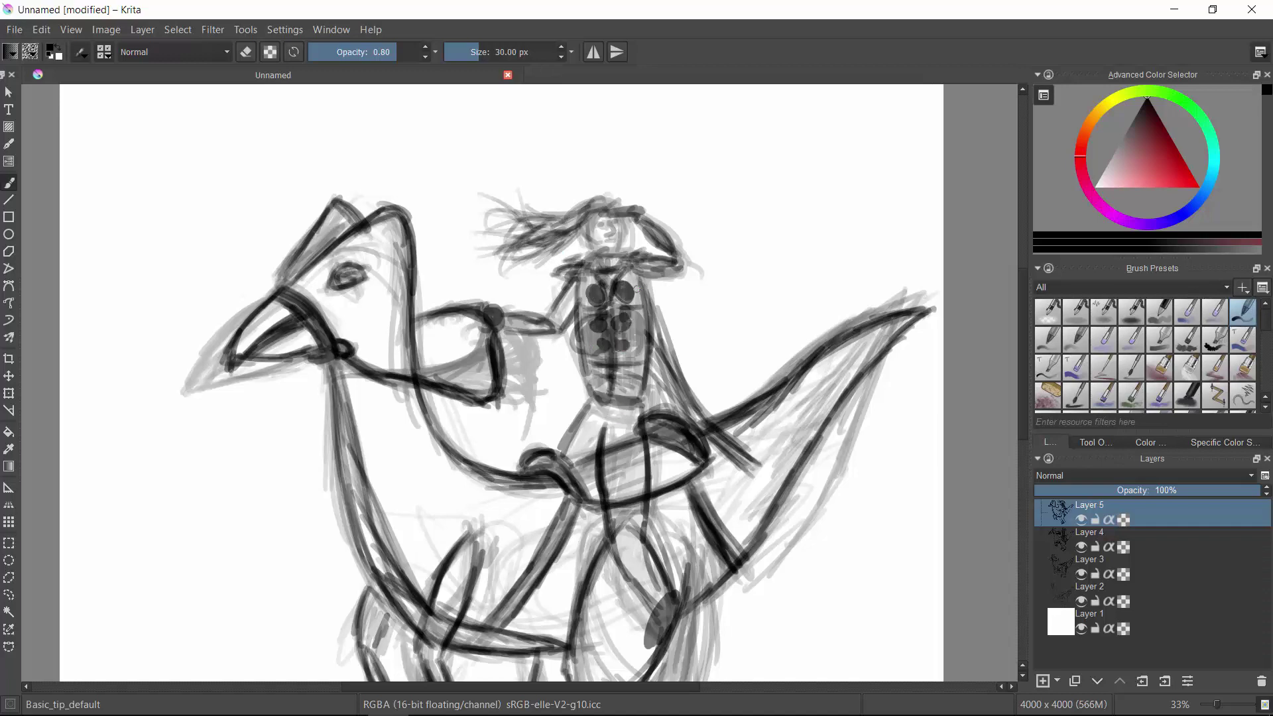
Step: Add Layer 6 and fade Layer 5 to 45% opacity
click(1042, 681)
click(1136, 490)
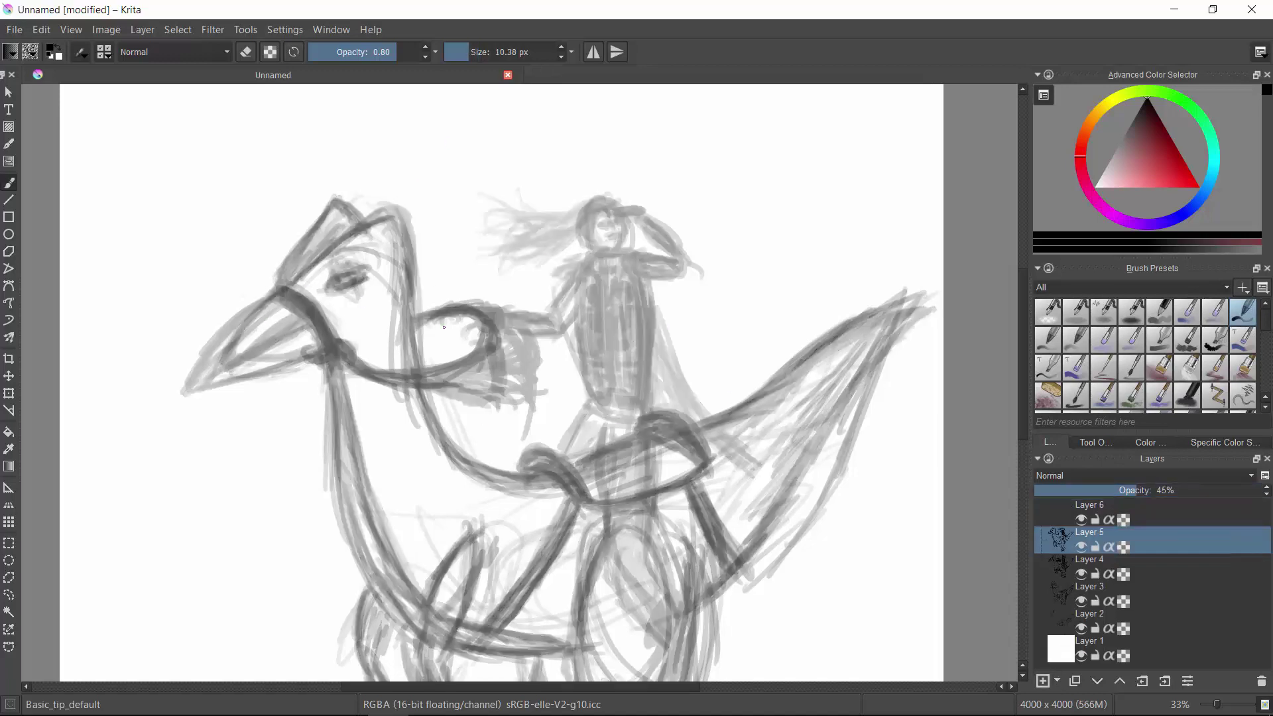
scroll(205, 298, up, 2)
Step: Try test strokes in the margin, switch to Basic_tip_gaussian, and undo all the tests
drag(263, 232, 192, 284)
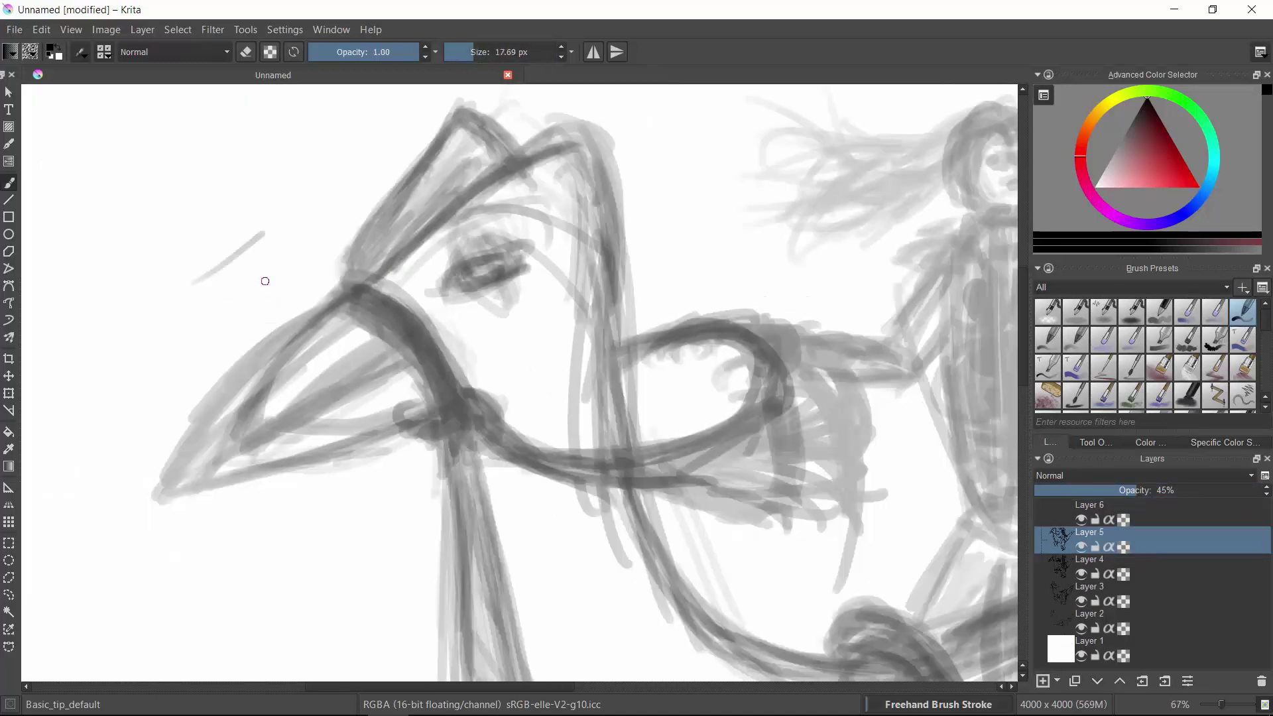
drag(246, 202, 219, 218)
mouse_move(239, 159)
mouse_down()
mouse_move(291, 199)
mouse_move(335, 176)
mouse_up()
click(1047, 339)
key(ctrl+z)
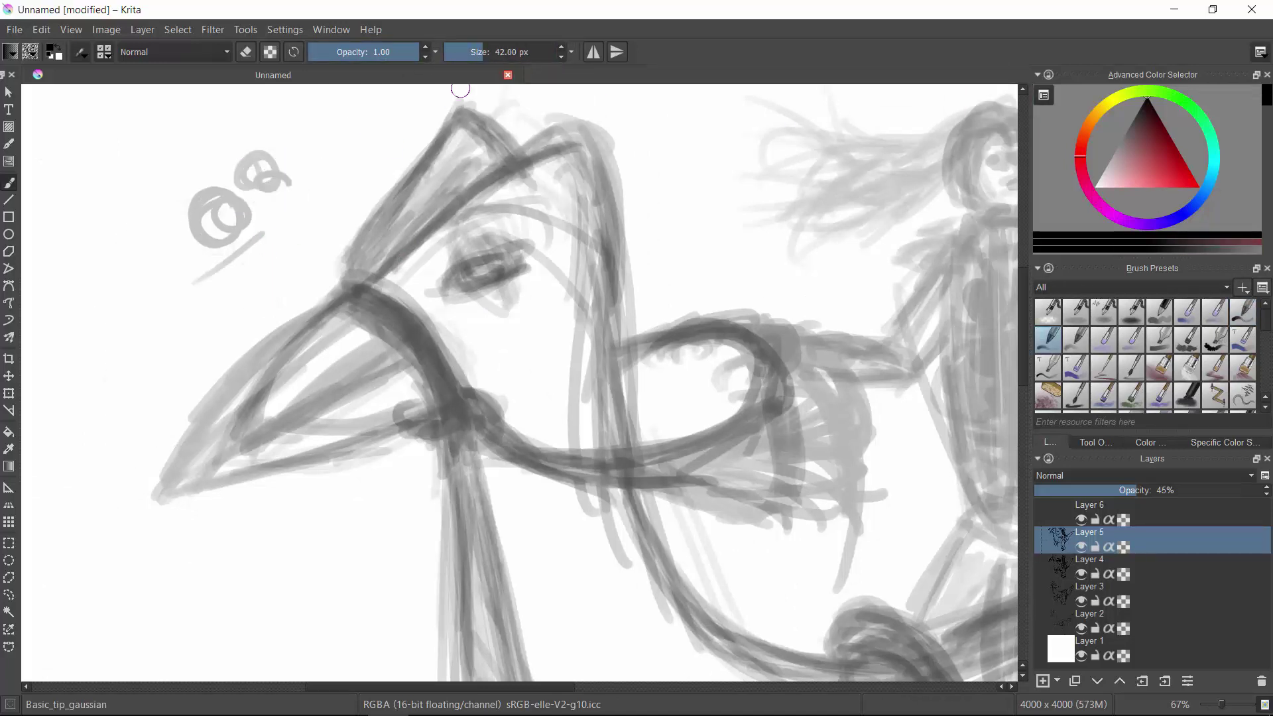
key(ctrl+z)
scroll(265, 199, down, 1)
drag(266, 216, 325, 159)
key(ctrl+z)
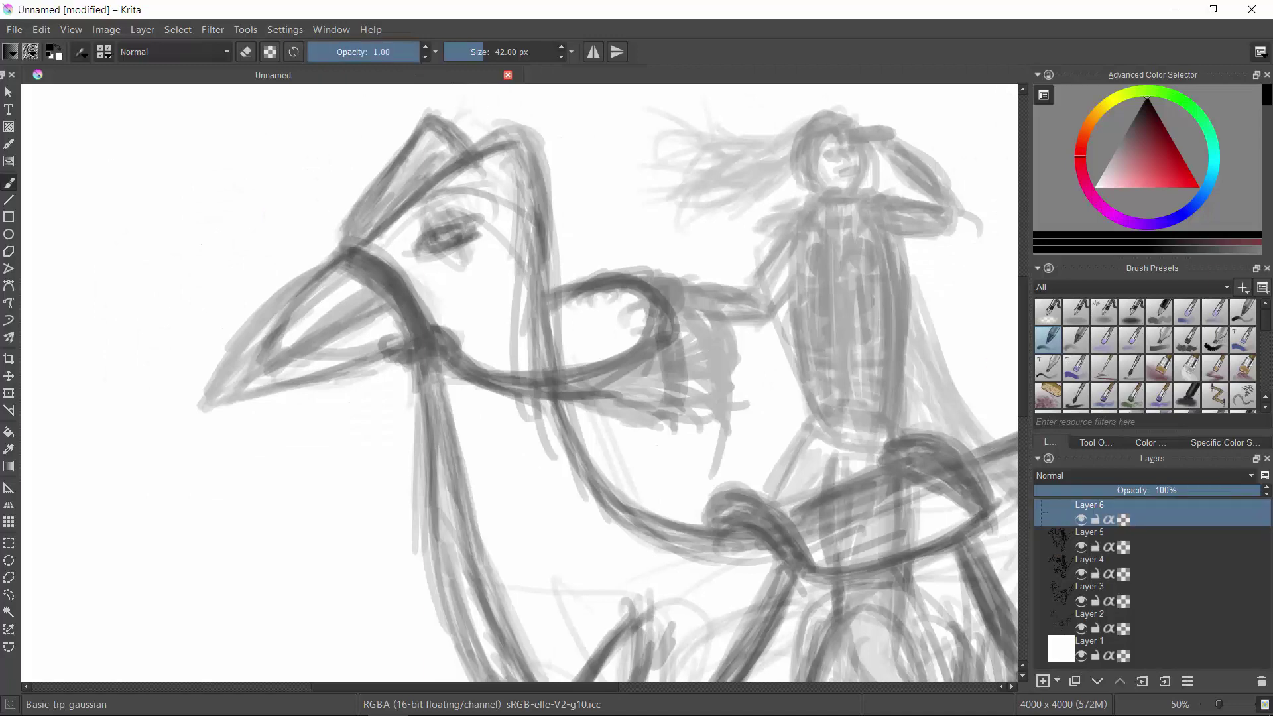
Step: Fade Layer 4 to 53%, reset brush opacity and size, and ink on Layer 6
click(1089, 511)
drag(345, 51, 417, 51)
drag(504, 52, 461, 52)
scroll(453, 251, down, 2)
scroll(453, 251, up, 2)
click(1080, 597)
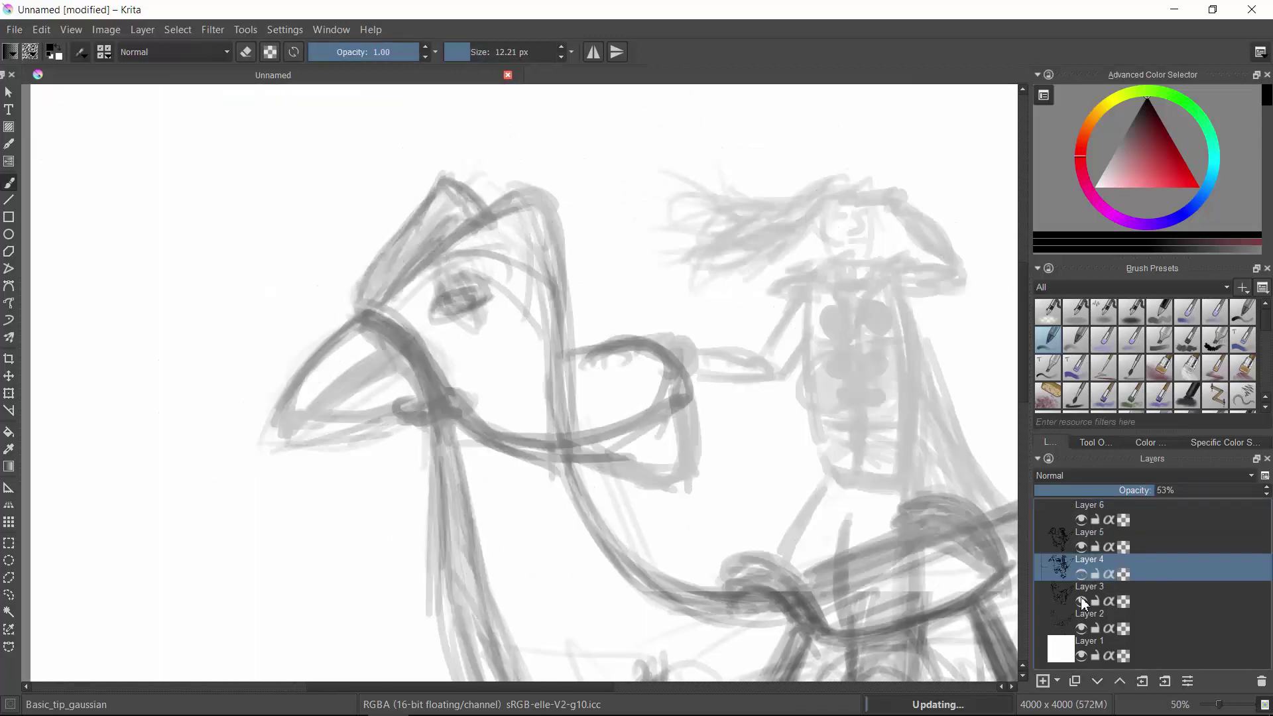
click(1089, 510)
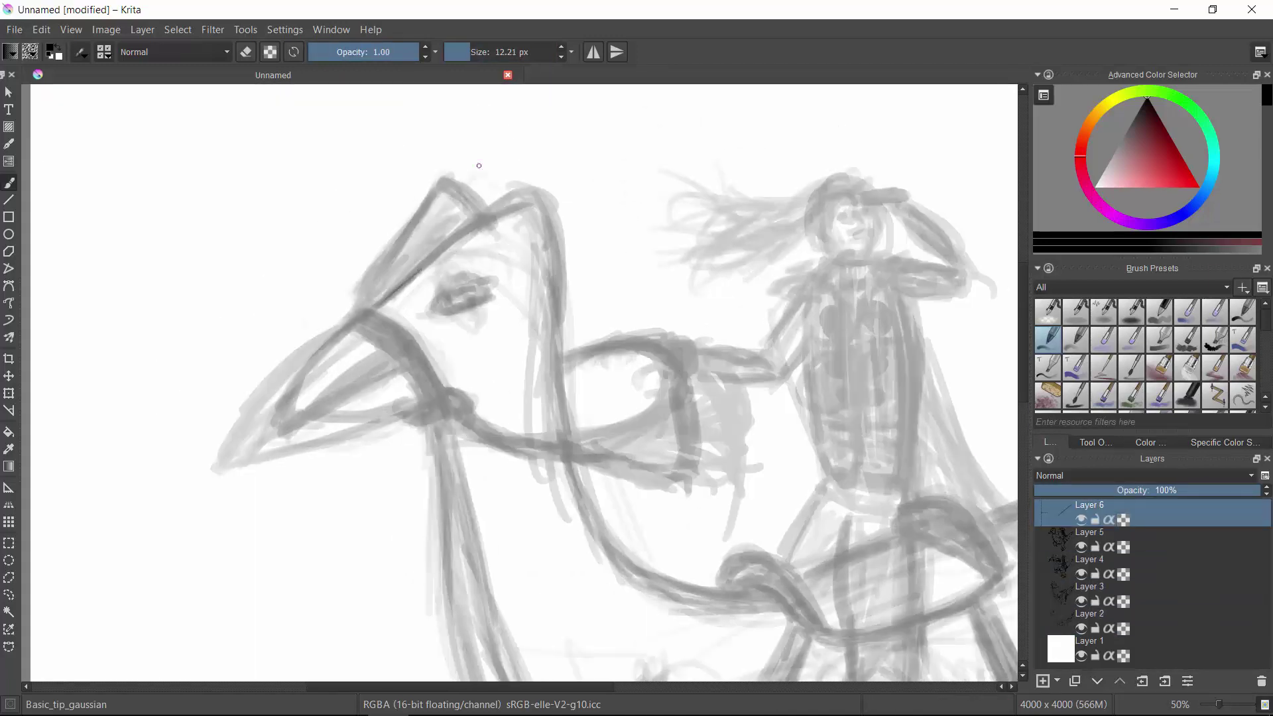
mouse_move(479, 166)
mouse_down()
mouse_move(372, 309)
mouse_move(444, 255)
mouse_move(574, 476)
mouse_up()
Step: Switch to the Basic_tip_default brush and ink the crest peaks and the line down the neck
click(1242, 309)
drag(363, 306, 487, 206)
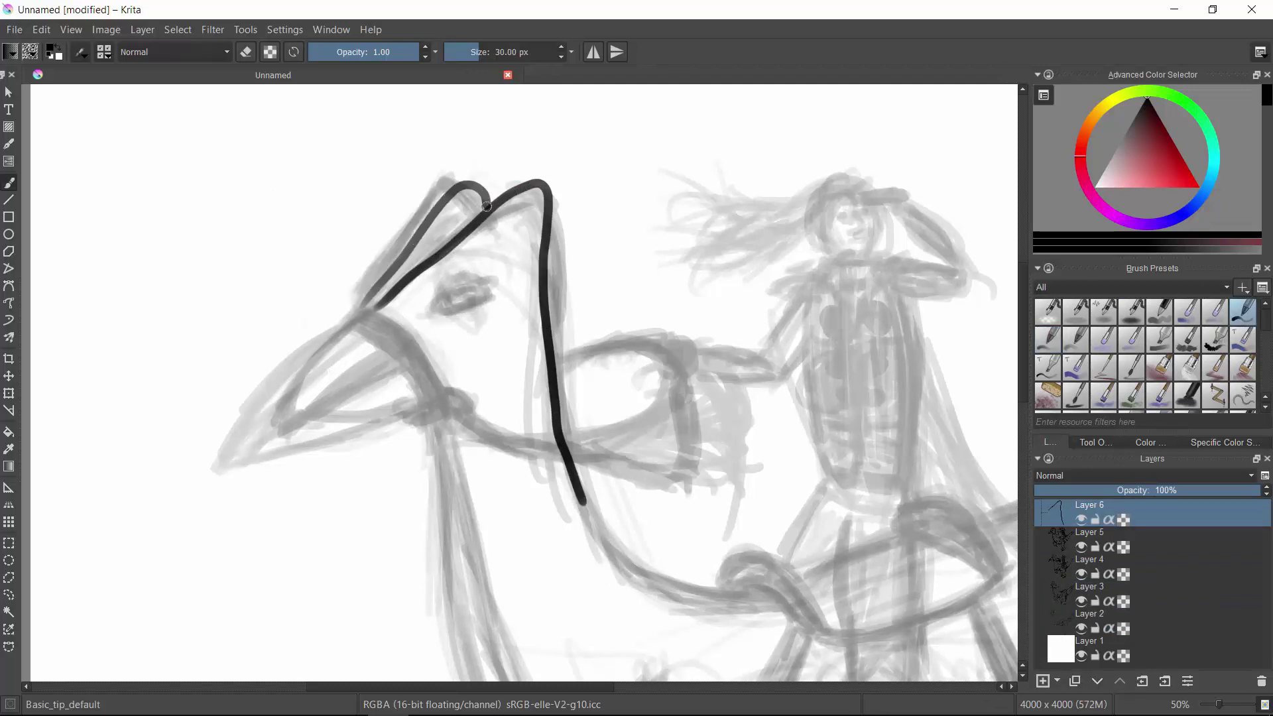
mouse_move(280, 440)
mouse_down()
mouse_move(374, 306)
mouse_move(386, 356)
mouse_up()
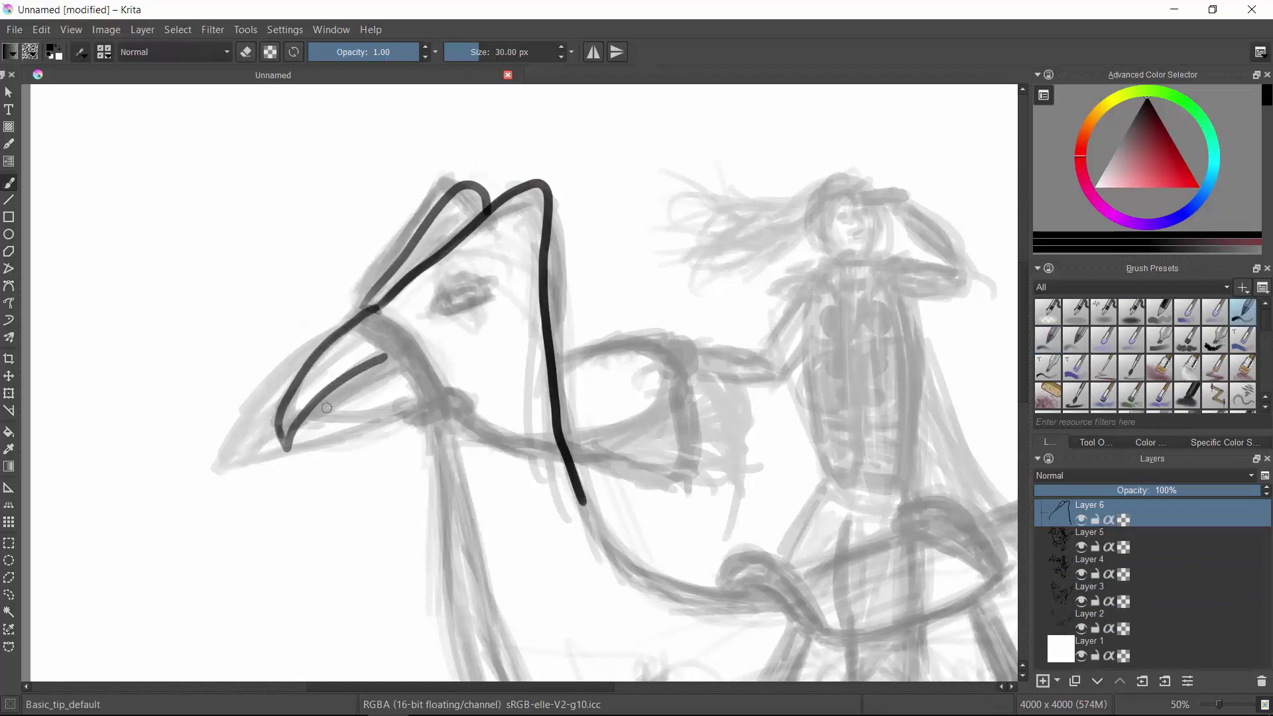
key(ctrl+z)
key(ctrl+z)
key(ctrl+z)
key(ctrl+z)
mouse_move(372, 309)
mouse_down()
mouse_move(544, 288)
mouse_move(550, 416)
mouse_up()
mouse_move(527, 265)
mouse_down()
mouse_move(555, 371)
mouse_move(656, 580)
mouse_up()
drag(361, 299, 481, 222)
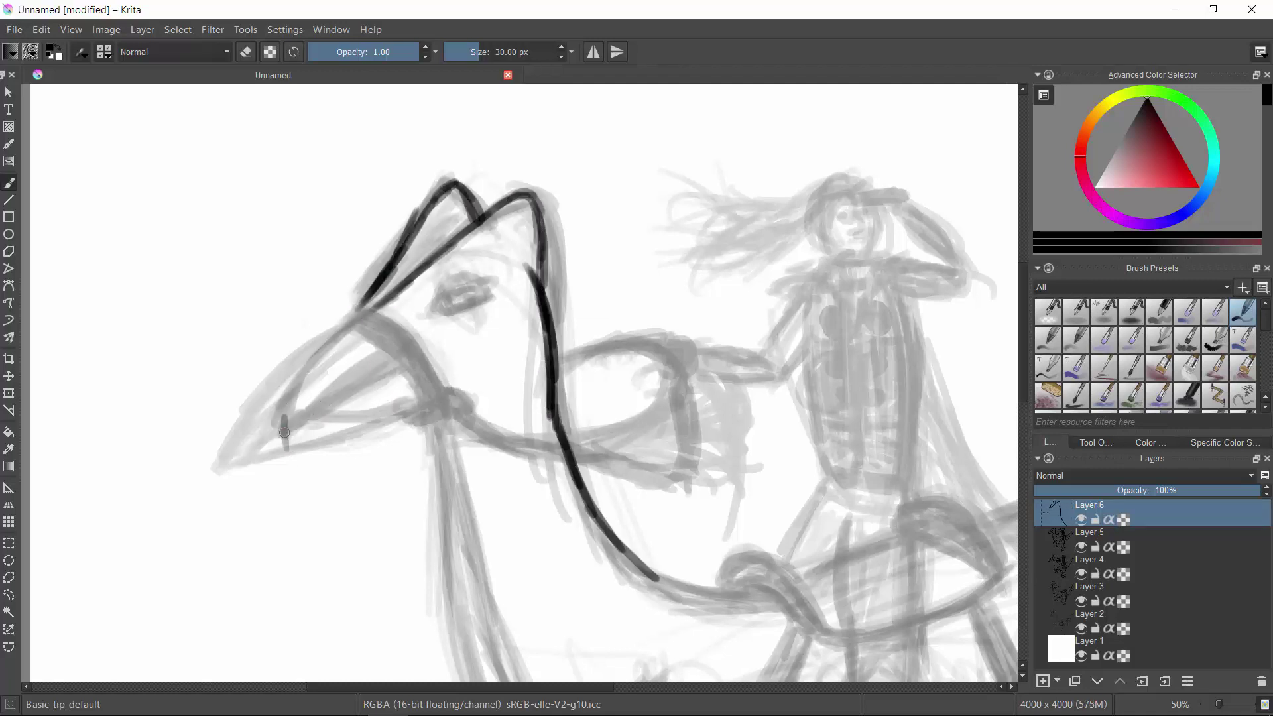
Step: Ink the upper and lower beak edges and the eye with its pupil, then darken the beak
mouse_move(284, 432)
mouse_down()
mouse_move(354, 320)
mouse_move(387, 355)
mouse_up()
drag(312, 415, 409, 403)
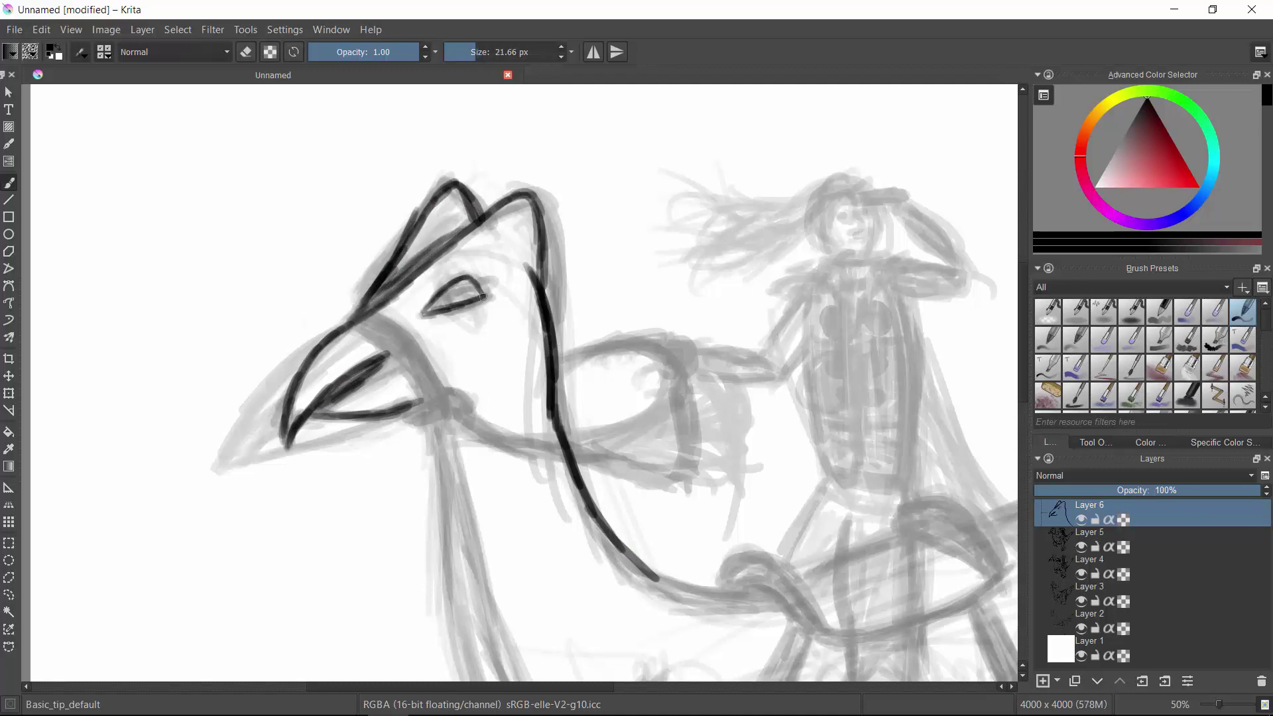
drag(419, 311, 470, 278)
scroll(489, 299, up, 2)
drag(334, 332, 445, 259)
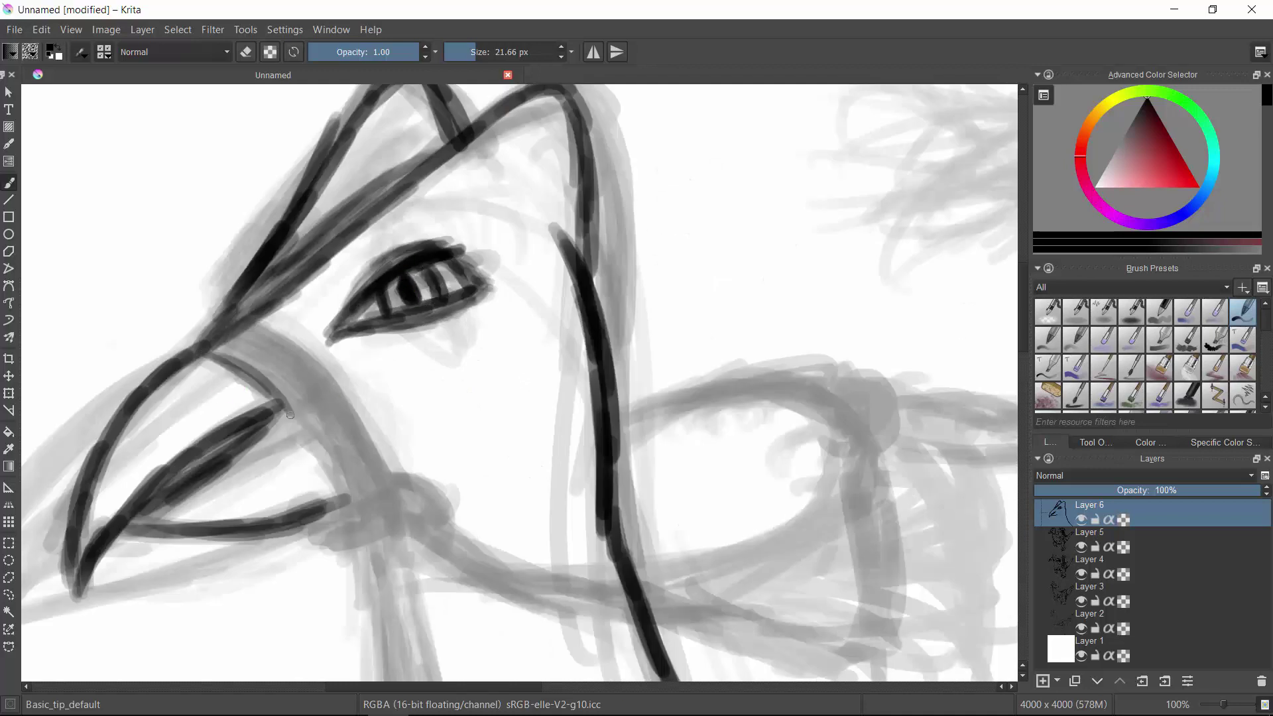
drag(205, 355, 345, 497)
mouse_move(189, 325)
mouse_down()
mouse_move(374, 451)
mouse_move(232, 341)
mouse_move(371, 503)
mouse_move(391, 550)
mouse_up()
Step: Ink the bridle band, ring and strap across the beak and thicken the lower beak curve
mouse_move(331, 497)
mouse_down()
mouse_move(391, 487)
mouse_move(392, 520)
mouse_up()
key(slash)
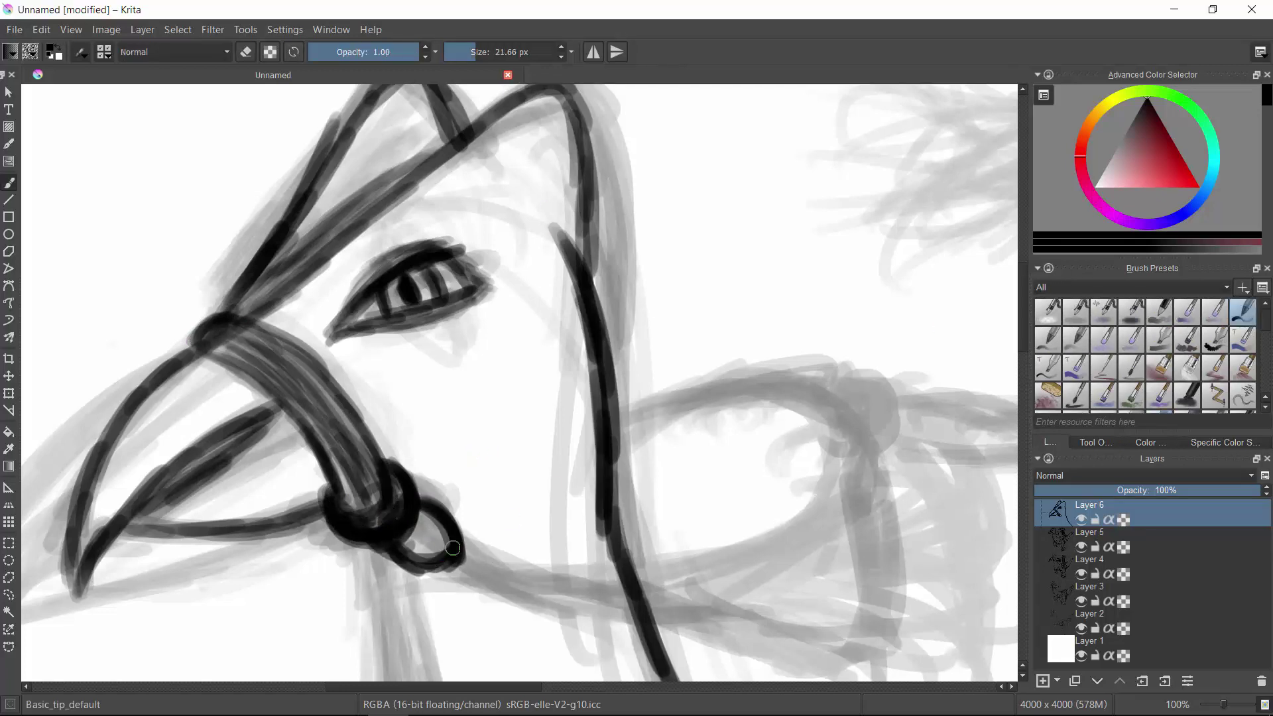
drag(456, 543, 508, 572)
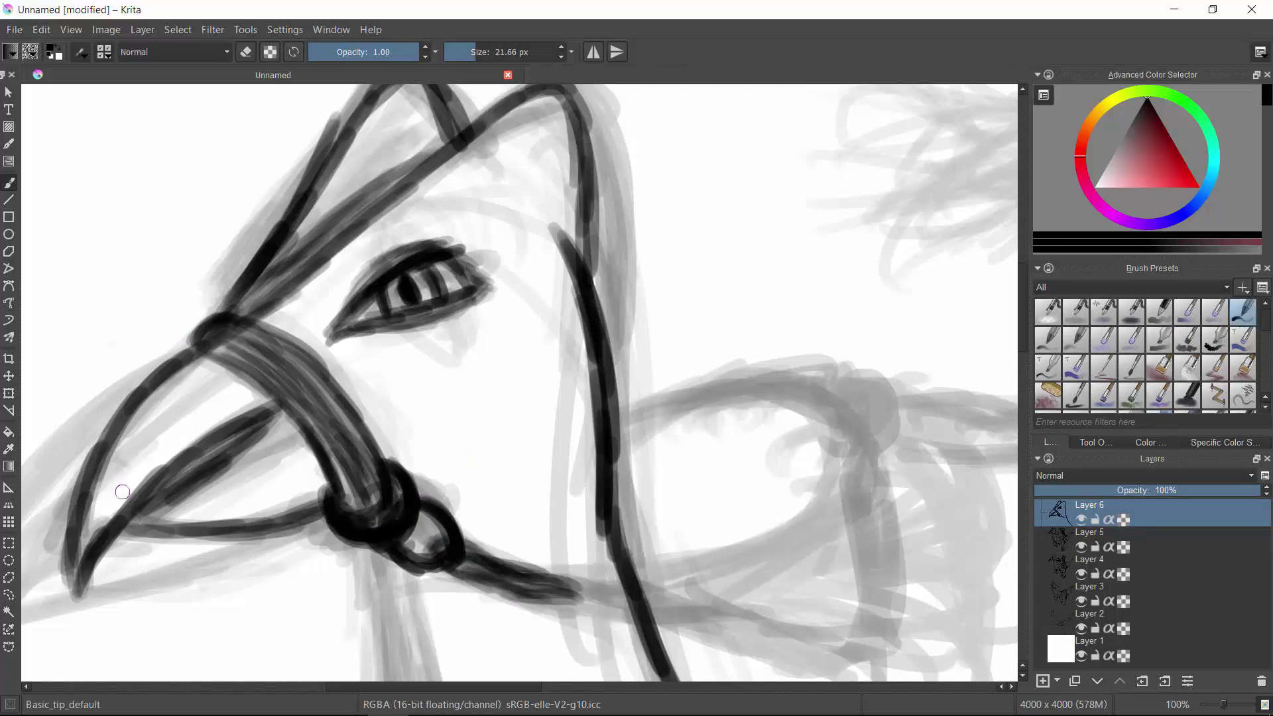
drag(123, 492, 218, 371)
Step: Hatch between the beak lines, around the eye, the cheek and the top of the head
drag(192, 504, 298, 430)
drag(93, 550, 199, 378)
drag(99, 504, 226, 362)
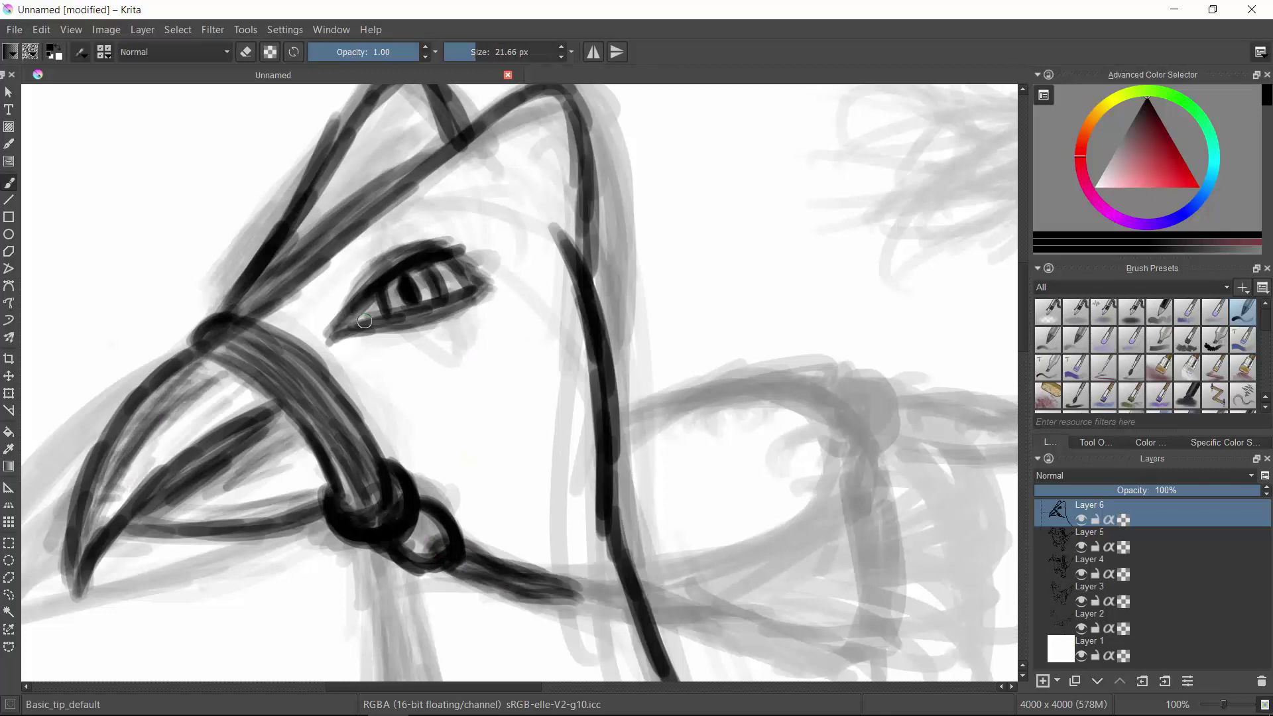
drag(365, 321, 570, 265)
mouse_move(564, 219)
mouse_down()
mouse_move(361, 414)
mouse_move(381, 441)
mouse_up()
drag(576, 252, 474, 315)
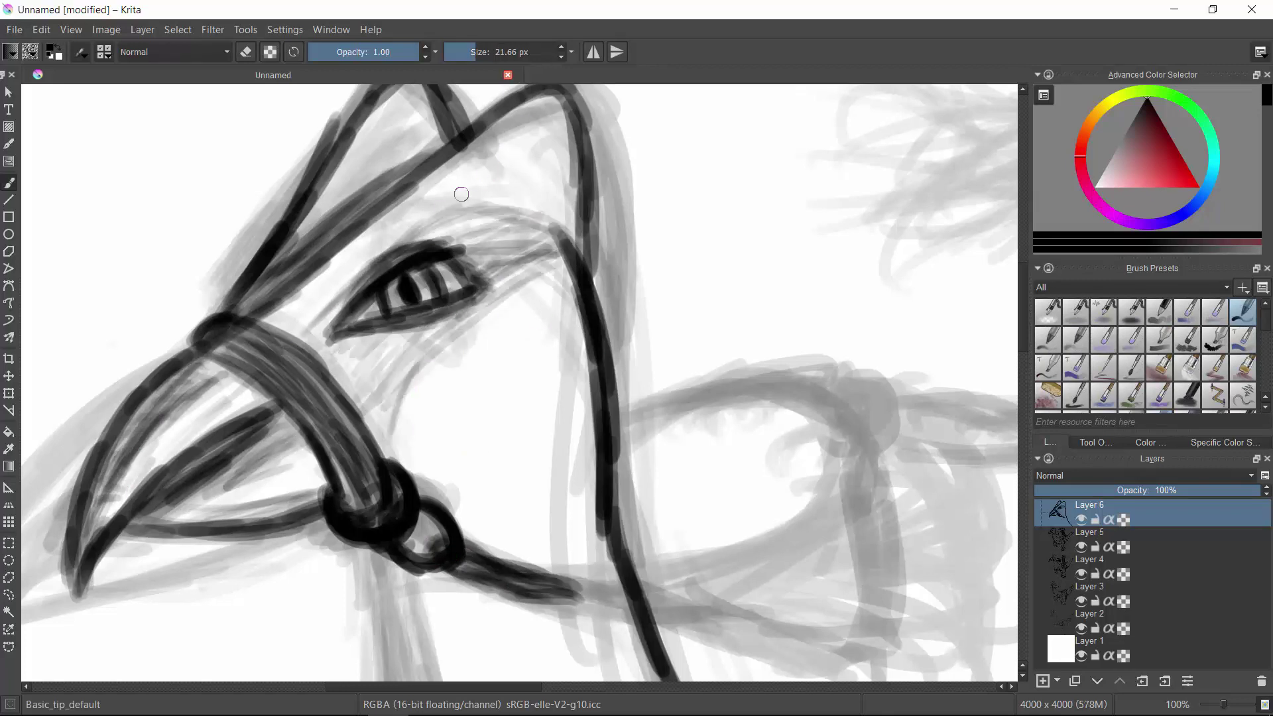
drag(536, 118, 424, 219)
Step: Ink the neck lines down from the bridle and along the bottom chest curve
scroll(547, 259, down, 2)
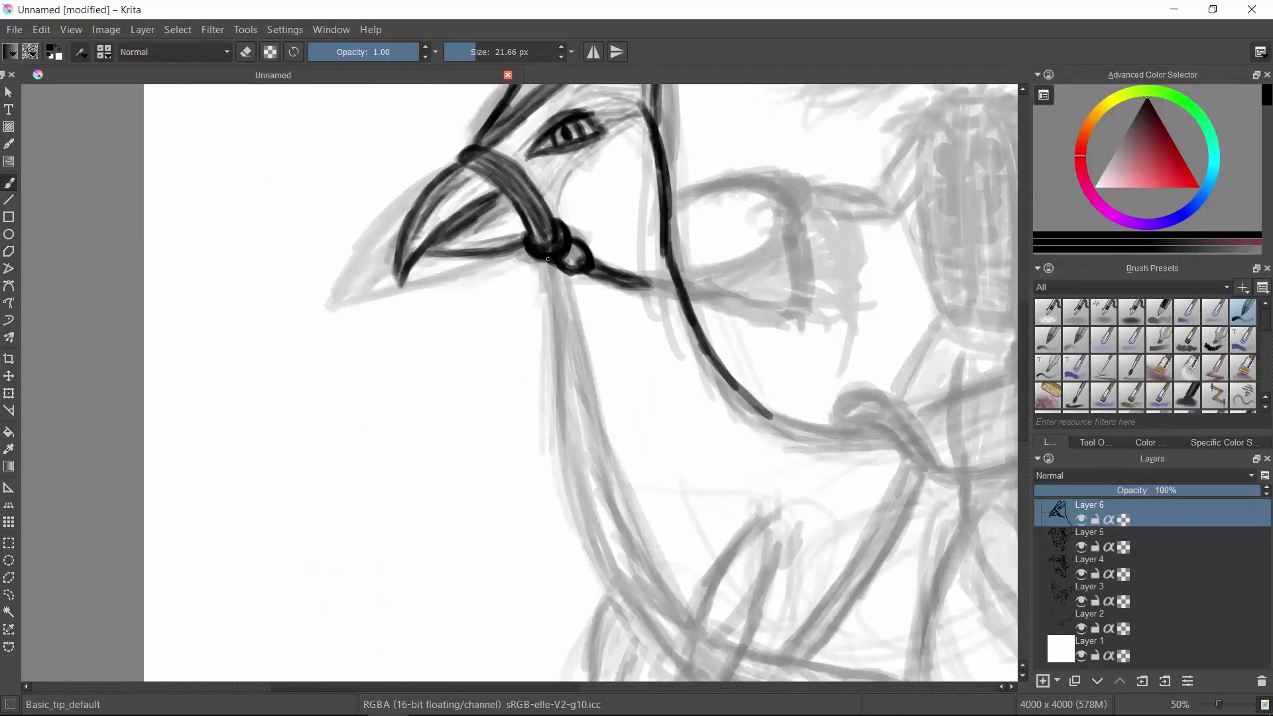
mouse_move(548, 260)
mouse_down()
mouse_move(616, 497)
mouse_move(695, 633)
mouse_move(656, 597)
mouse_move(693, 636)
mouse_up()
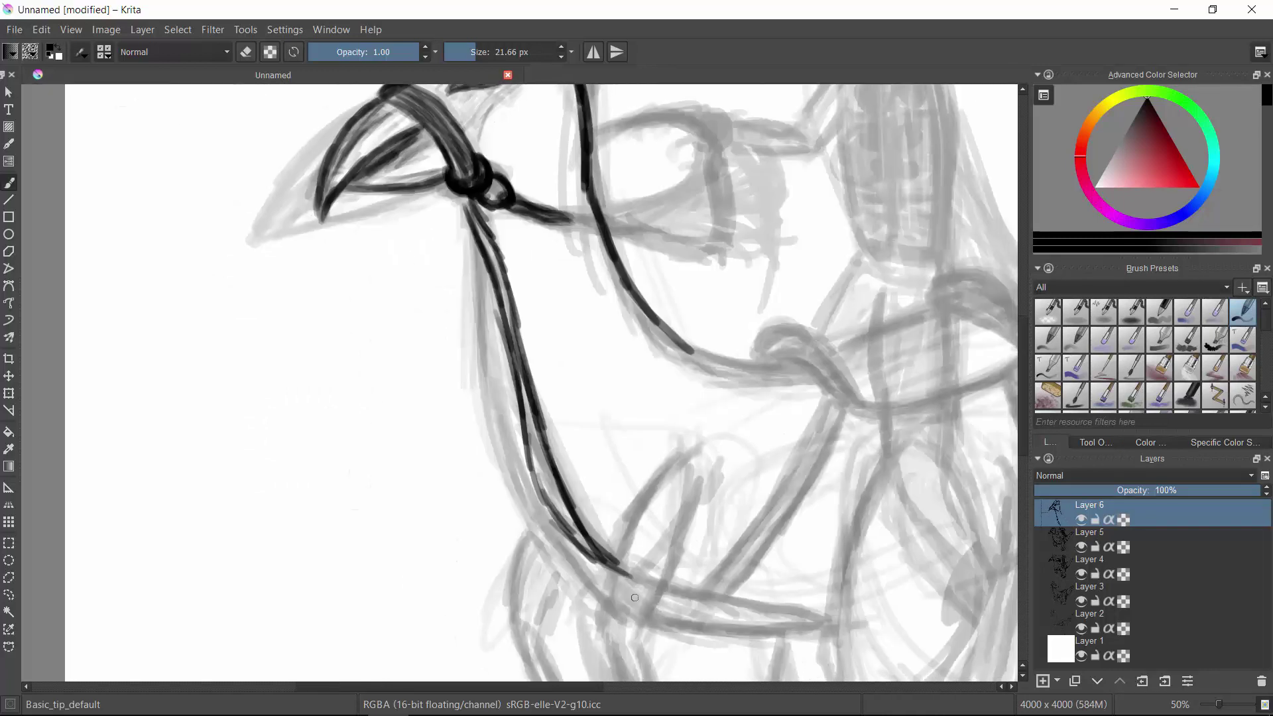
drag(562, 496, 822, 630)
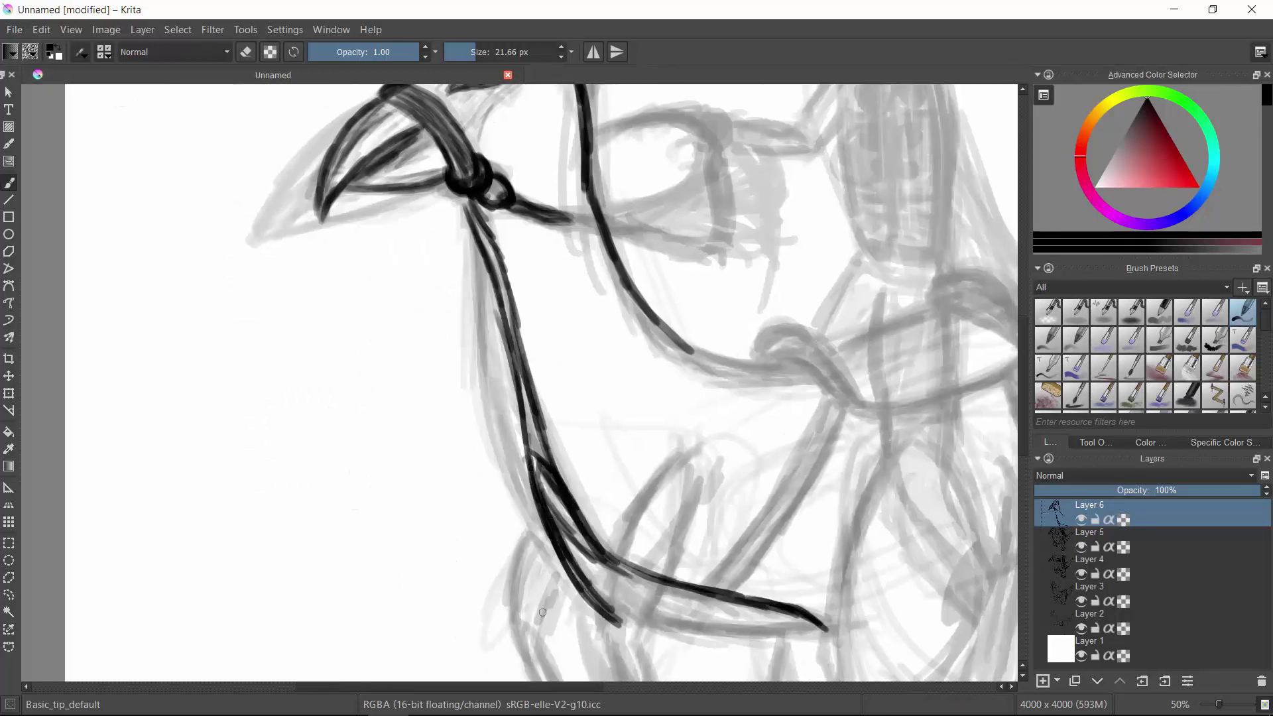
key(ctrl+z)
key(ctrl+z)
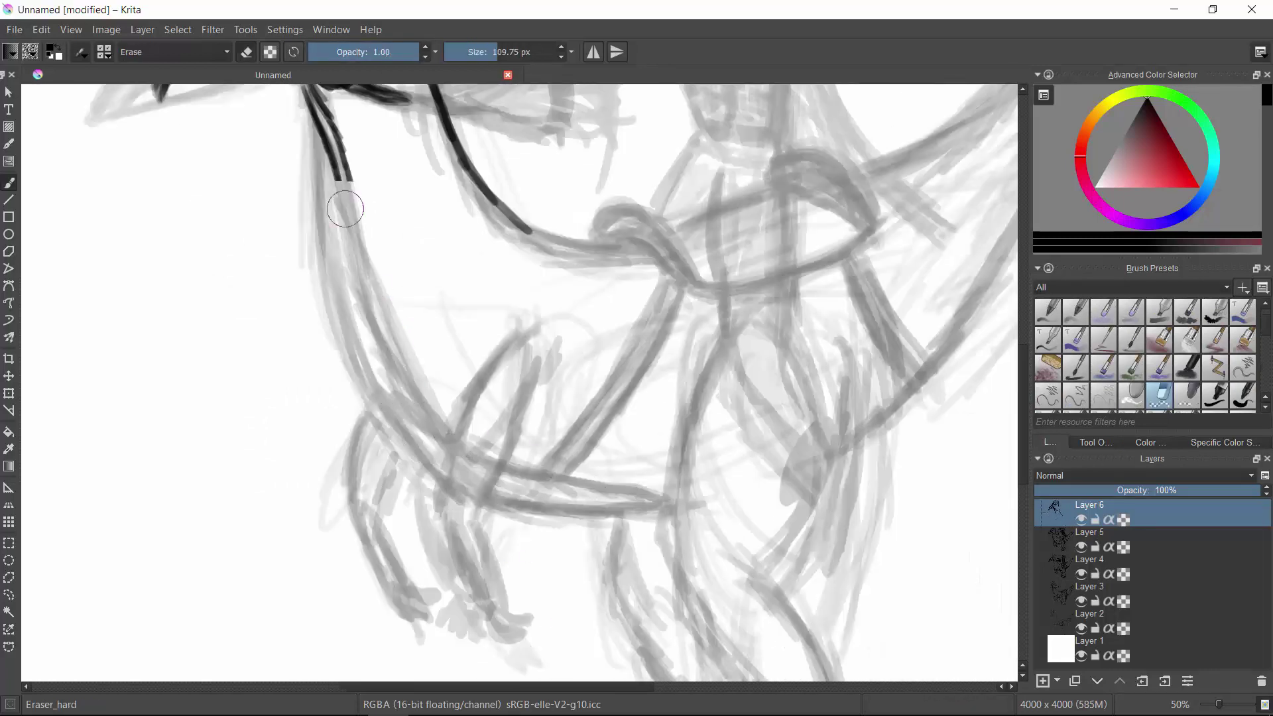
mouse_move(341, 204)
mouse_down()
mouse_move(344, 172)
mouse_move(458, 457)
mouse_up()
mouse_move(345, 259)
mouse_down()
mouse_move(510, 470)
mouse_move(673, 507)
mouse_up()
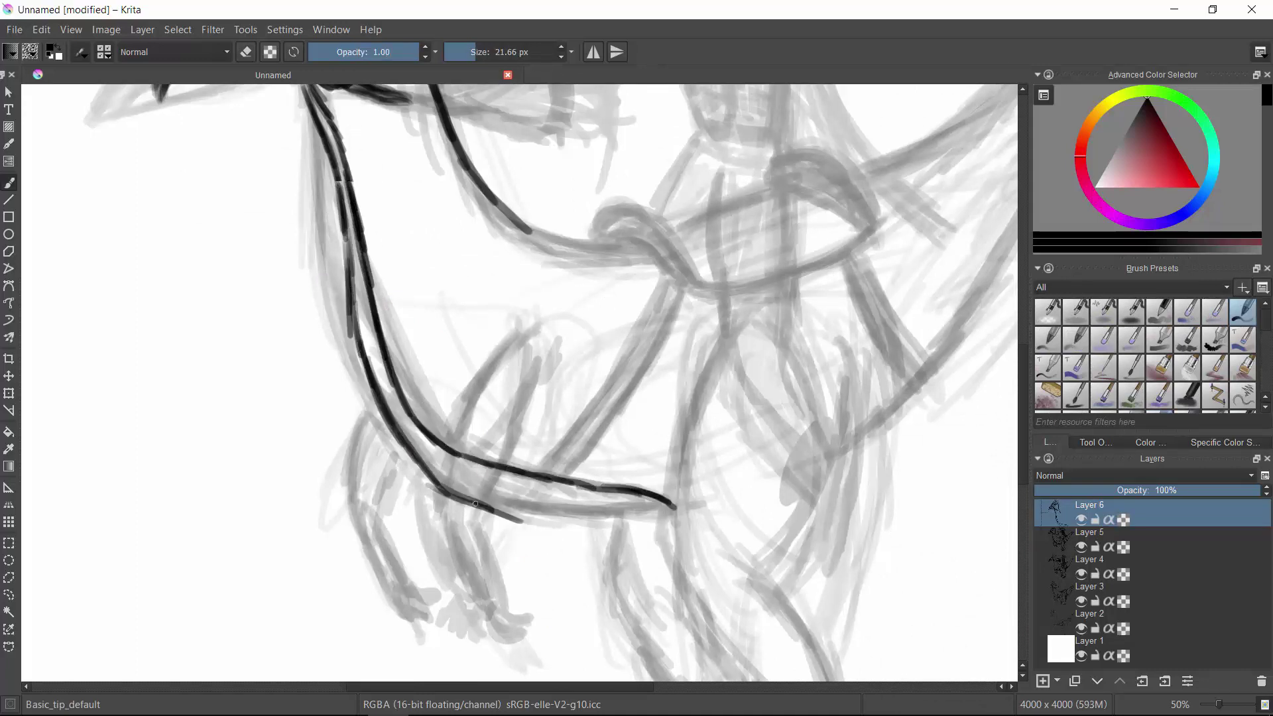
drag(424, 484, 672, 511)
mouse_move(381, 378)
mouse_down()
mouse_move(402, 406)
mouse_move(298, 208)
mouse_up()
Step: Erase the old neck line and redraw two parallel neck lines with the lower neck curve
key(ctrl+z)
key(ctrl+z)
key(e)
key(ctrl+z)
key(e)
drag(318, 133, 345, 344)
drag(331, 271, 395, 428)
drag(338, 146, 425, 418)
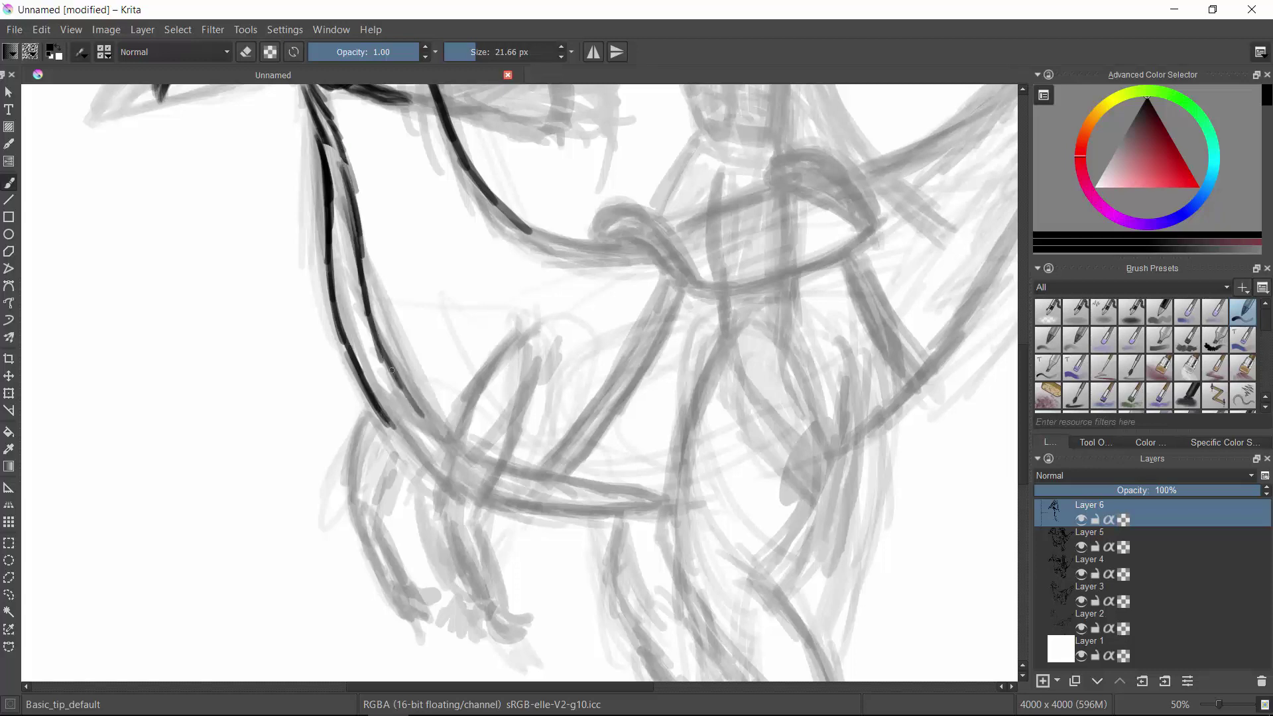
mouse_move(391, 368)
mouse_down()
mouse_move(450, 490)
mouse_move(670, 505)
mouse_up()
drag(451, 490, 669, 517)
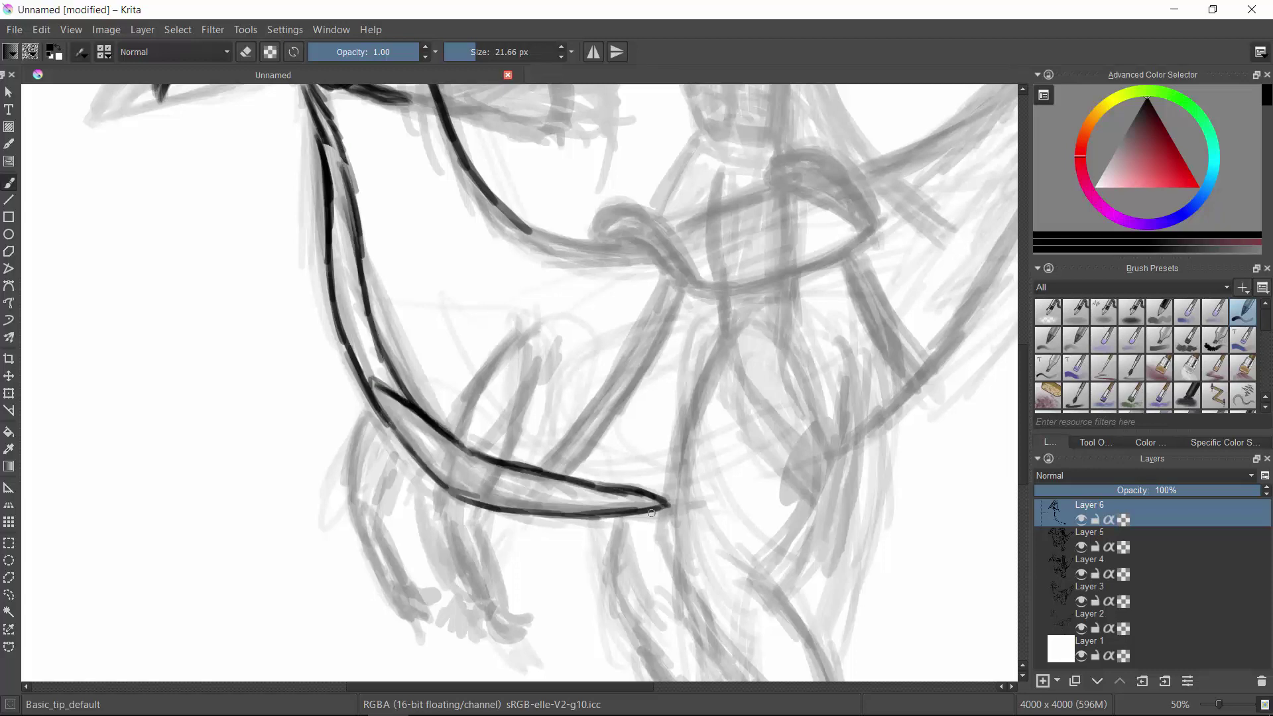
scroll(435, 444, up, 5)
scroll(397, 401, down, 4)
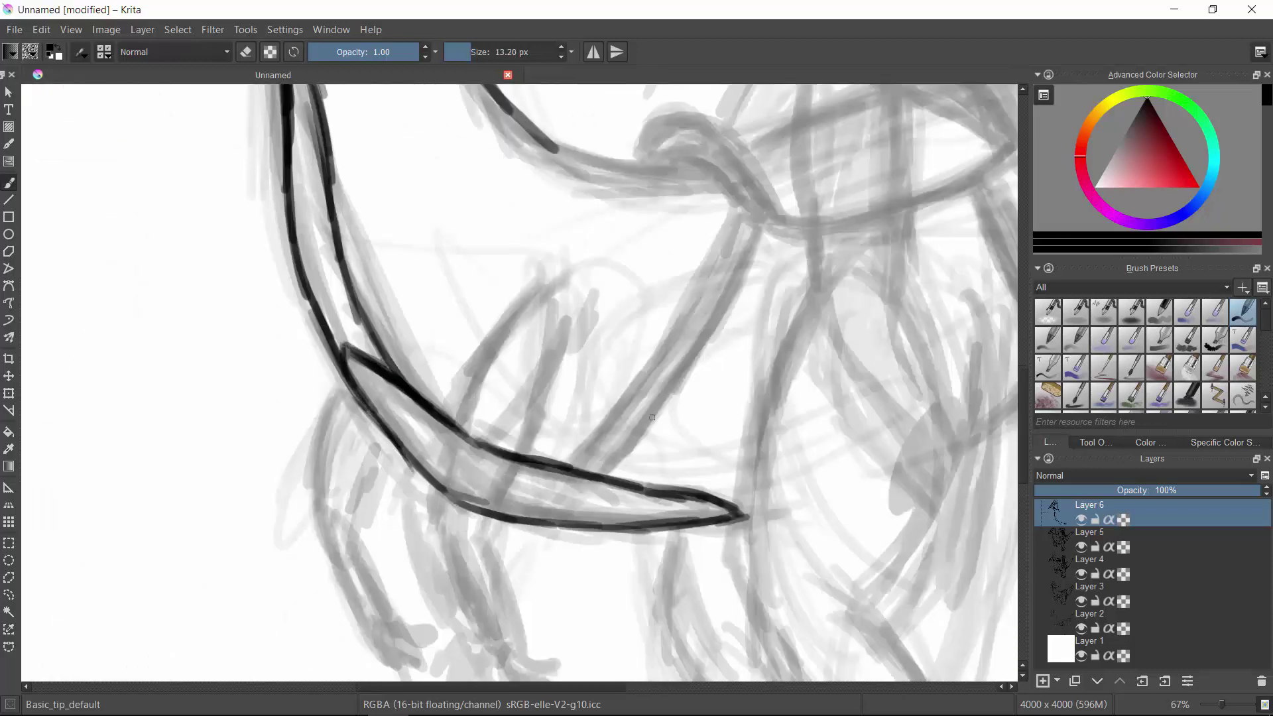
Step: Outline and cross-hatch a strap rising from the chest band
mouse_move(669, 476)
mouse_down()
mouse_move(728, 207)
mouse_move(756, 229)
mouse_up()
mouse_move(682, 424)
mouse_down()
mouse_move(730, 279)
mouse_move(663, 463)
mouse_up()
drag(742, 232, 669, 464)
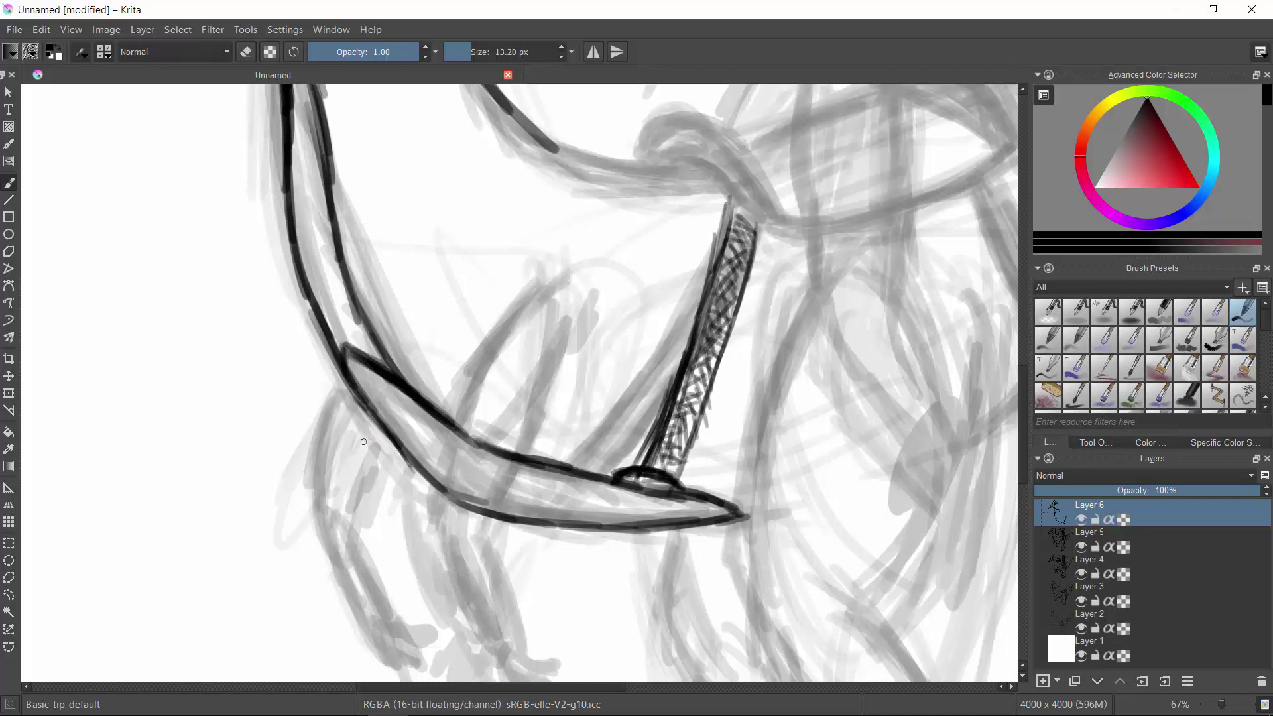
Step: Add hatching around the eye and across the forehead
scroll(513, 193, up, 3)
scroll(369, 231, up, 3)
drag(437, 232, 587, 129)
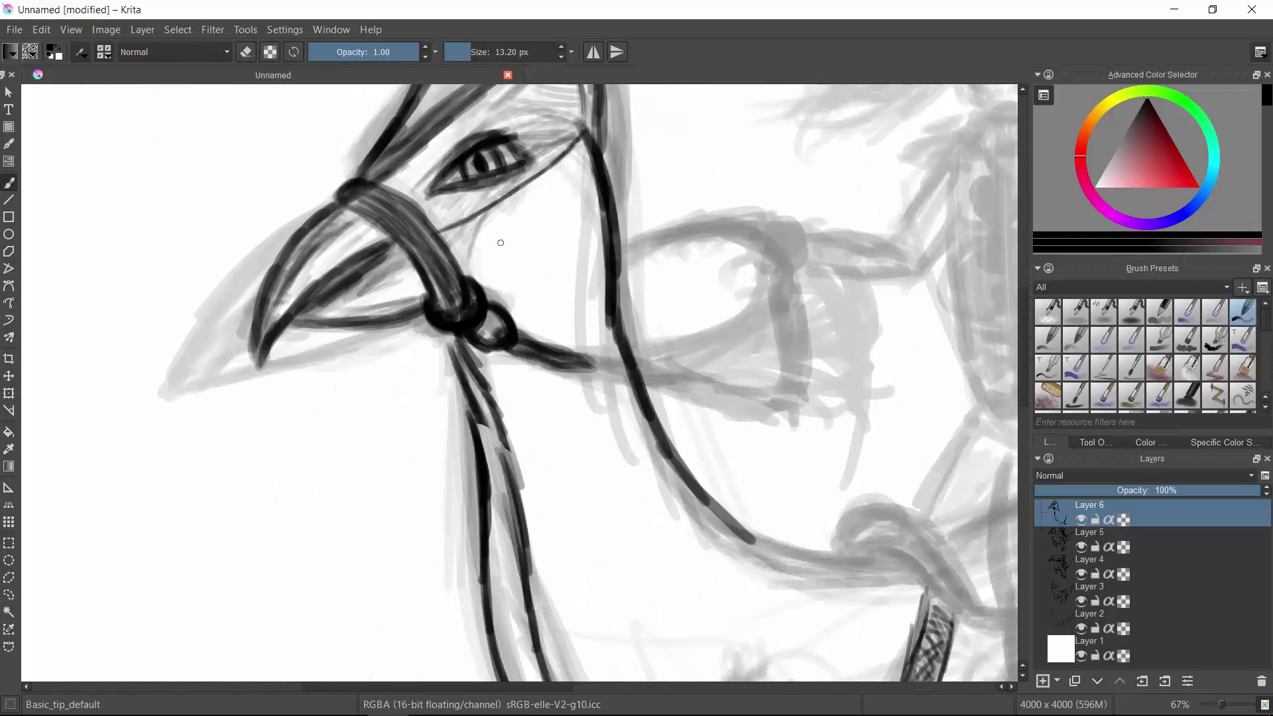
mouse_move(450, 255)
mouse_down()
mouse_move(593, 153)
mouse_move(600, 119)
mouse_up()
drag(607, 121, 511, 223)
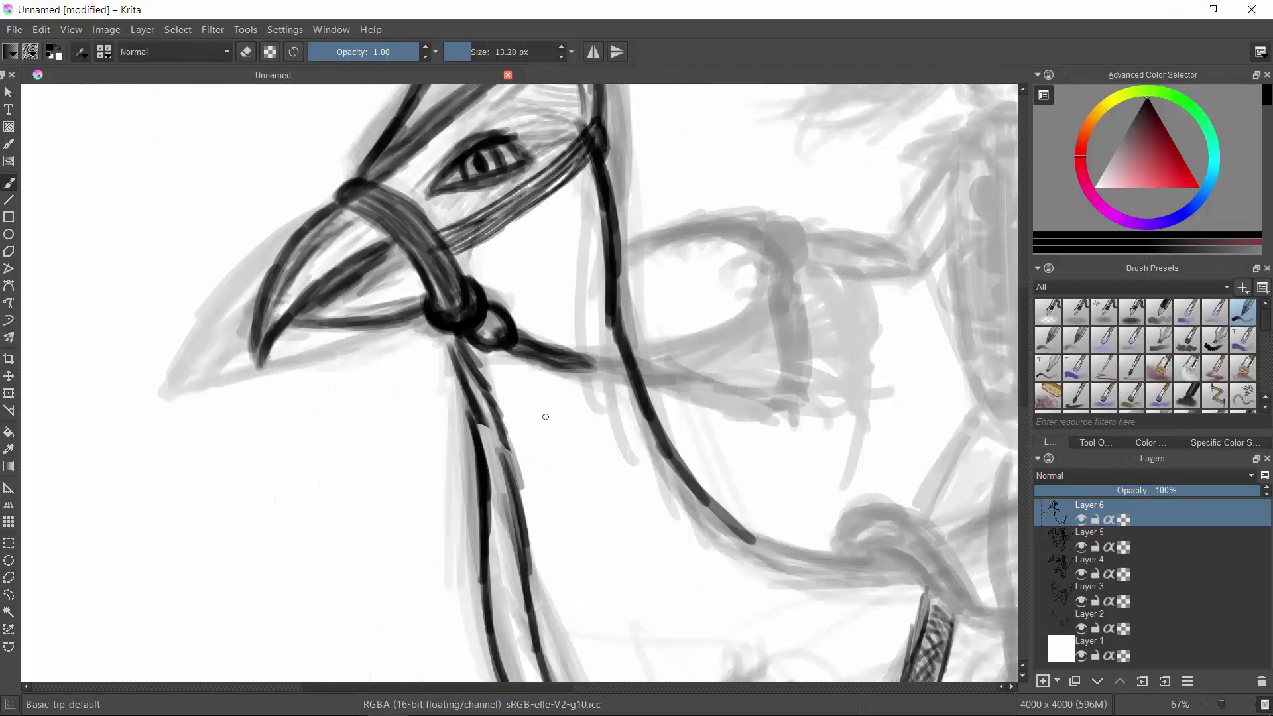
Step: Ink a strap across the neck and thicken the neck outline strokes
scroll(714, 420, down, 3)
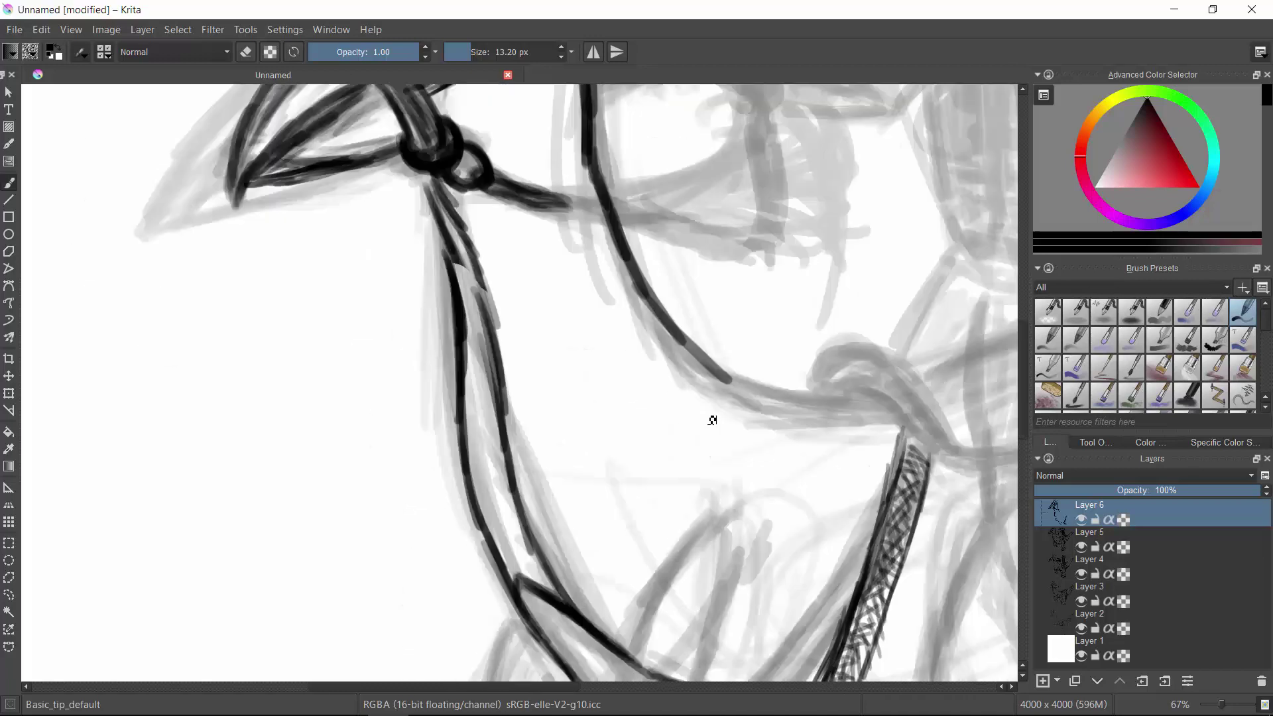
scroll(696, 489, down, 2)
scroll(689, 496, up, 5)
drag(504, 225, 540, 338)
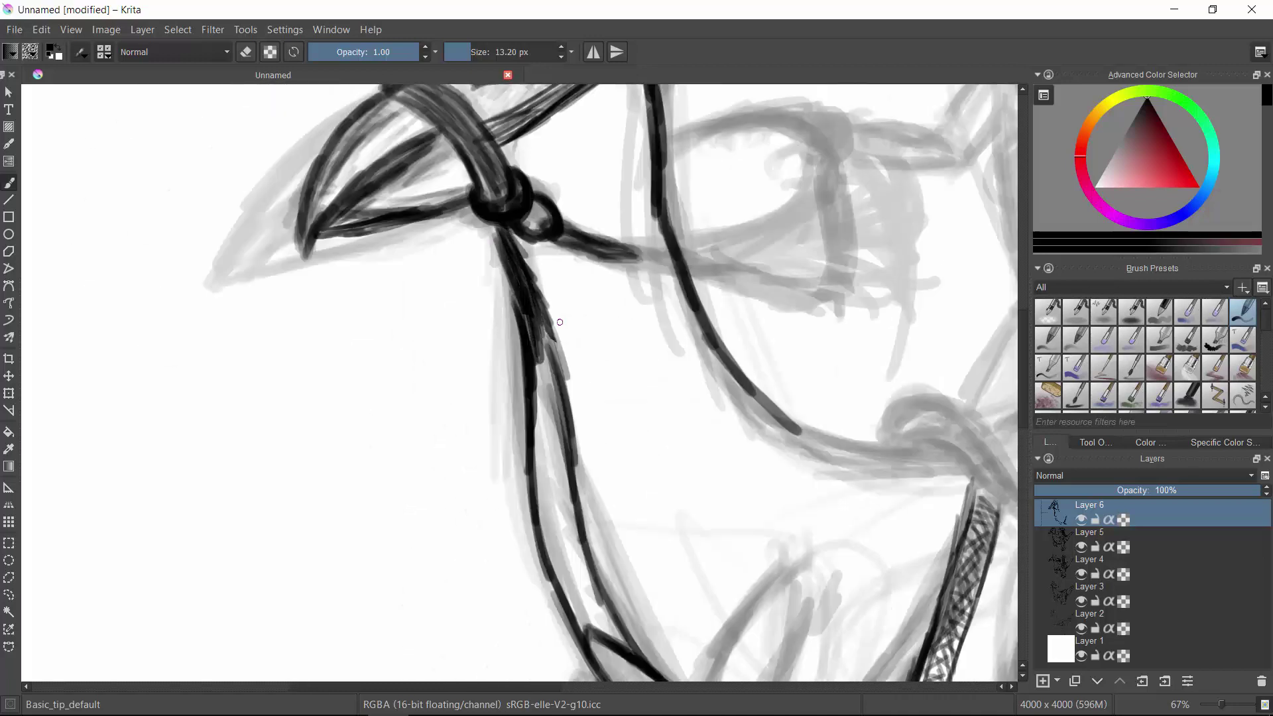
mouse_move(670, 283)
mouse_down()
mouse_move(550, 342)
mouse_move(562, 478)
mouse_up()
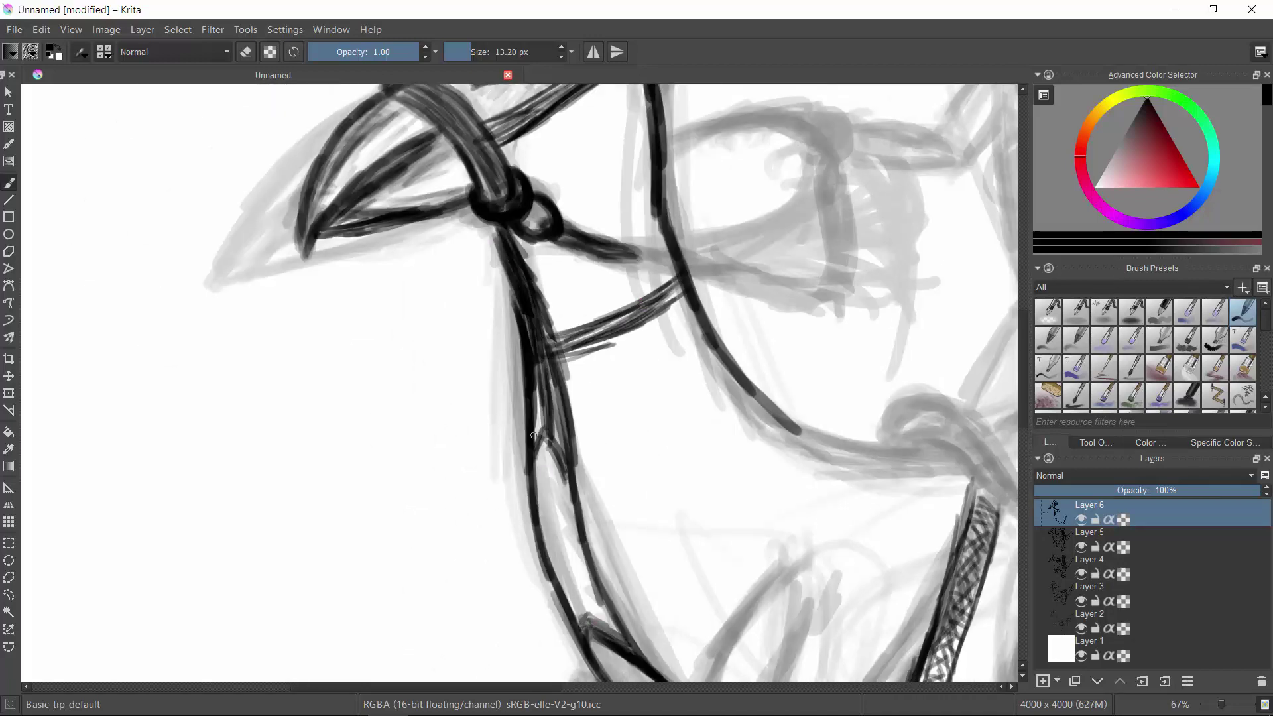
drag(533, 437, 553, 600)
drag(544, 440, 577, 623)
drag(571, 504, 647, 656)
drag(544, 358, 542, 440)
Step: Darken the neck strap, add a V detail and ring, and ink a cross-hatched second strap
drag(683, 275, 556, 348)
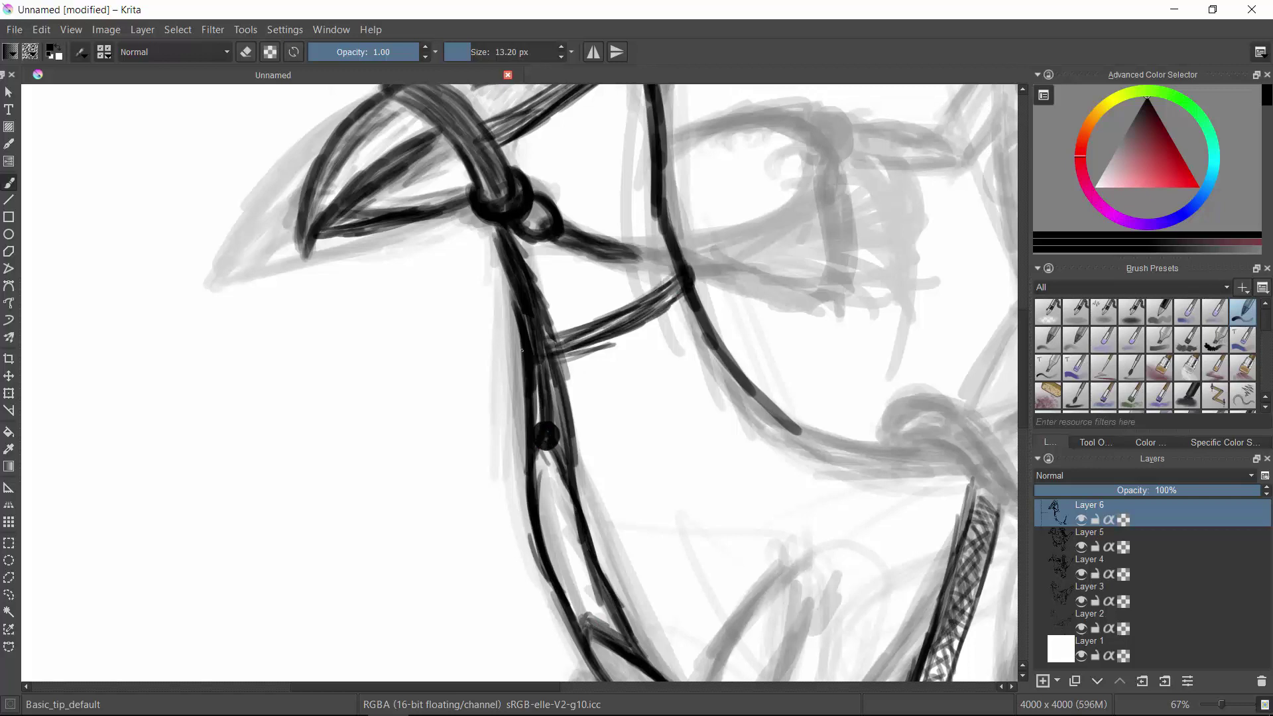
drag(669, 305, 537, 348)
drag(636, 515, 521, 456)
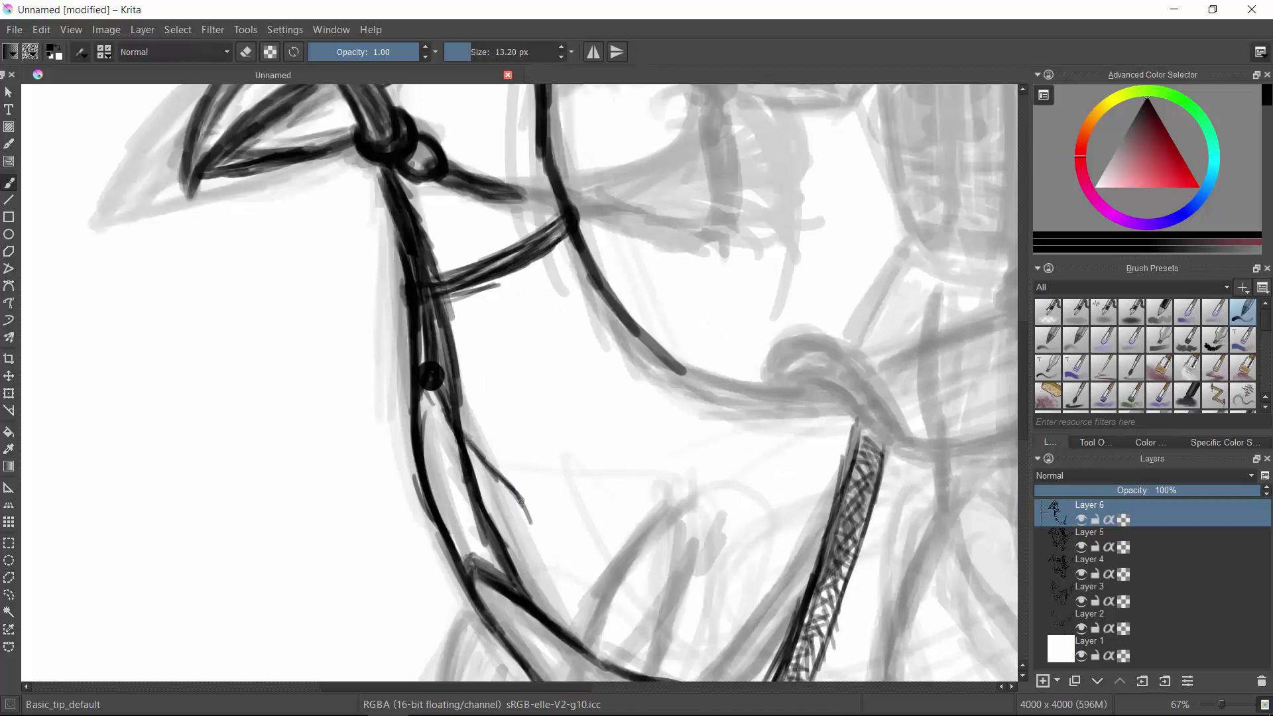
drag(520, 501, 527, 590)
mouse_move(467, 448)
mouse_down()
mouse_move(536, 504)
mouse_move(531, 494)
mouse_up()
mouse_move(653, 328)
mouse_down()
mouse_move(534, 530)
mouse_move(540, 513)
mouse_up()
mouse_move(630, 374)
mouse_down()
mouse_move(568, 492)
mouse_move(636, 344)
mouse_move(543, 524)
mouse_up()
drag(690, 481, 649, 388)
Step: Ink the chest band contour and shade it with broad grey strokes, then restore a fine brush
mouse_move(494, 431)
mouse_down()
mouse_move(587, 570)
mouse_move(660, 607)
mouse_up()
drag(458, 503, 590, 637)
mouse_move(398, 332)
mouse_down()
mouse_move(522, 606)
mouse_move(811, 640)
mouse_up()
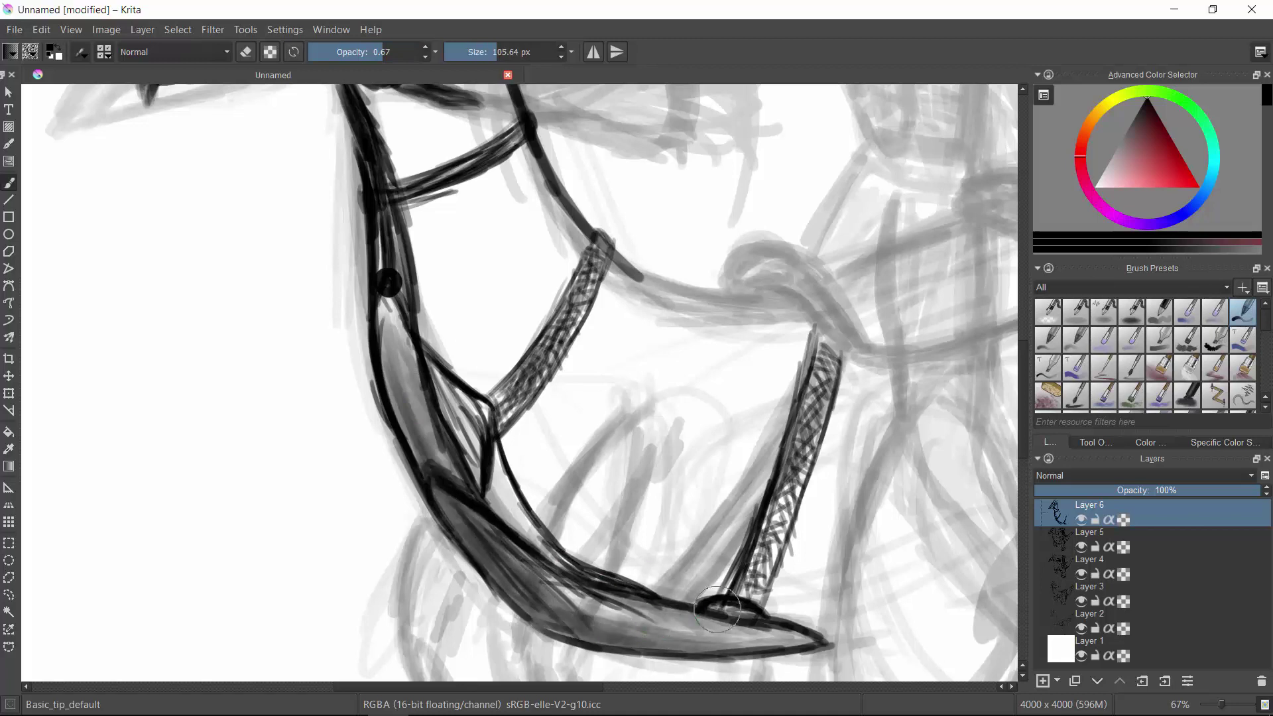
key(bracketleft)
key(bracketleft)
key(bracketleft)
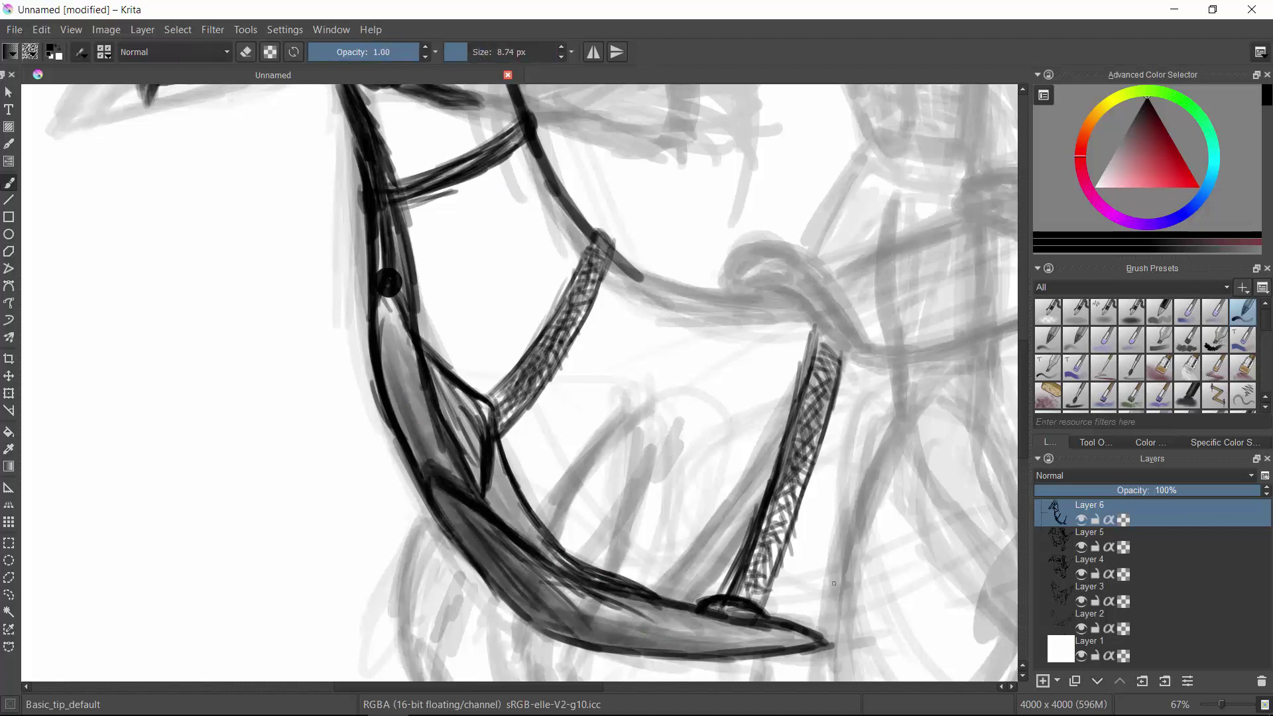
key(ctrl+z)
key(ctrl+z)
key(ctrl+z)
key(bracketright)
key(bracketright)
Step: Draw a hatched diagonal strap with parallel edges and a curve above it
mouse_move(651, 587)
mouse_down()
mouse_move(804, 360)
mouse_move(735, 494)
mouse_up()
drag(848, 347, 720, 568)
drag(825, 344, 868, 361)
mouse_move(821, 335)
mouse_down()
mouse_move(659, 616)
mouse_move(663, 600)
mouse_up()
drag(749, 500, 696, 586)
drag(737, 292, 822, 328)
Step: Outline and hatch the saddle's curled front horn and draw the seat line
mouse_move(723, 292)
mouse_down()
mouse_move(918, 351)
mouse_move(729, 292)
mouse_move(895, 358)
mouse_up()
mouse_move(736, 258)
mouse_down()
mouse_move(809, 285)
mouse_move(868, 351)
mouse_up()
drag(626, 278, 805, 318)
drag(729, 312, 814, 325)
drag(815, 318, 550, 368)
mouse_move(652, 403)
mouse_down()
mouse_move(831, 318)
mouse_move(684, 267)
mouse_move(822, 325)
mouse_up()
Step: Outline and cross-hatch the saddle's arched back, joining it to the seat line
mouse_move(703, 239)
mouse_down()
mouse_move(775, 285)
mouse_move(812, 281)
mouse_move(825, 311)
mouse_up()
drag(693, 252, 808, 315)
drag(716, 232, 816, 312)
drag(550, 308, 676, 274)
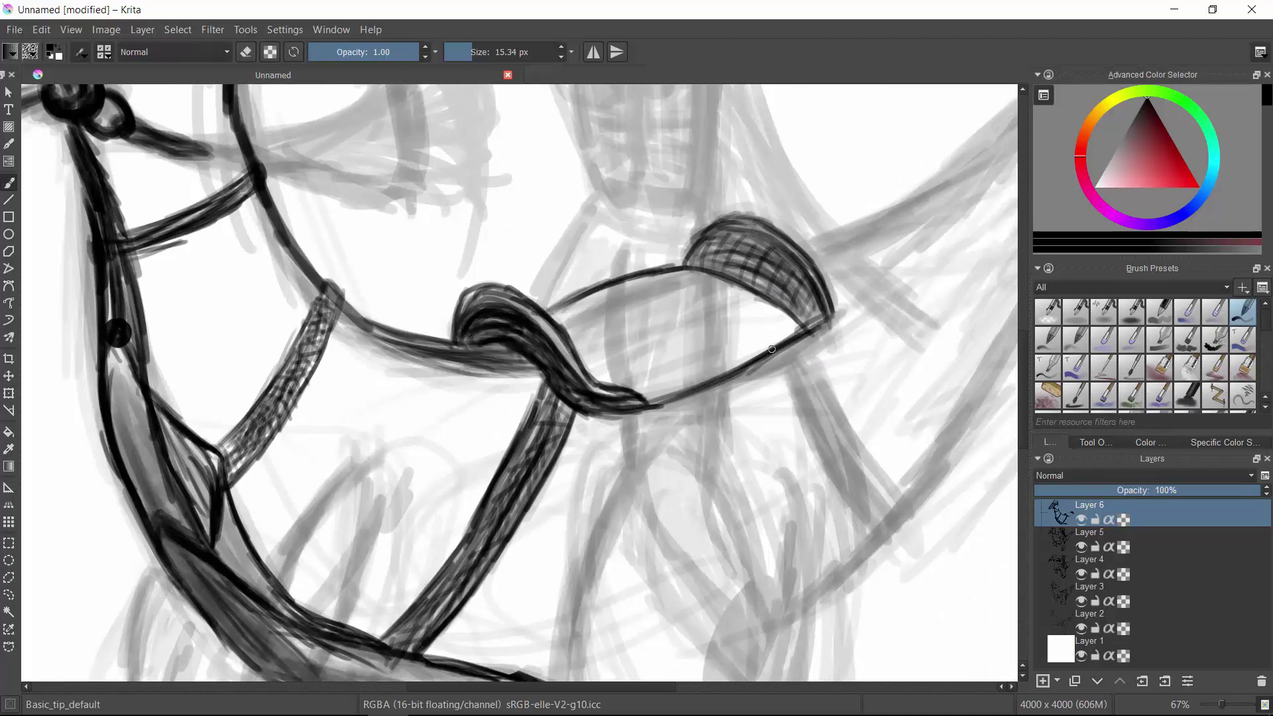
Step: Outline a small pouch hanging below the saddle with a detail stroke
mouse_move(827, 343)
mouse_down()
mouse_move(758, 397)
mouse_move(772, 442)
mouse_move(872, 431)
mouse_move(842, 378)
mouse_up()
mouse_move(761, 401)
mouse_down()
mouse_move(832, 416)
mouse_move(834, 457)
mouse_up()
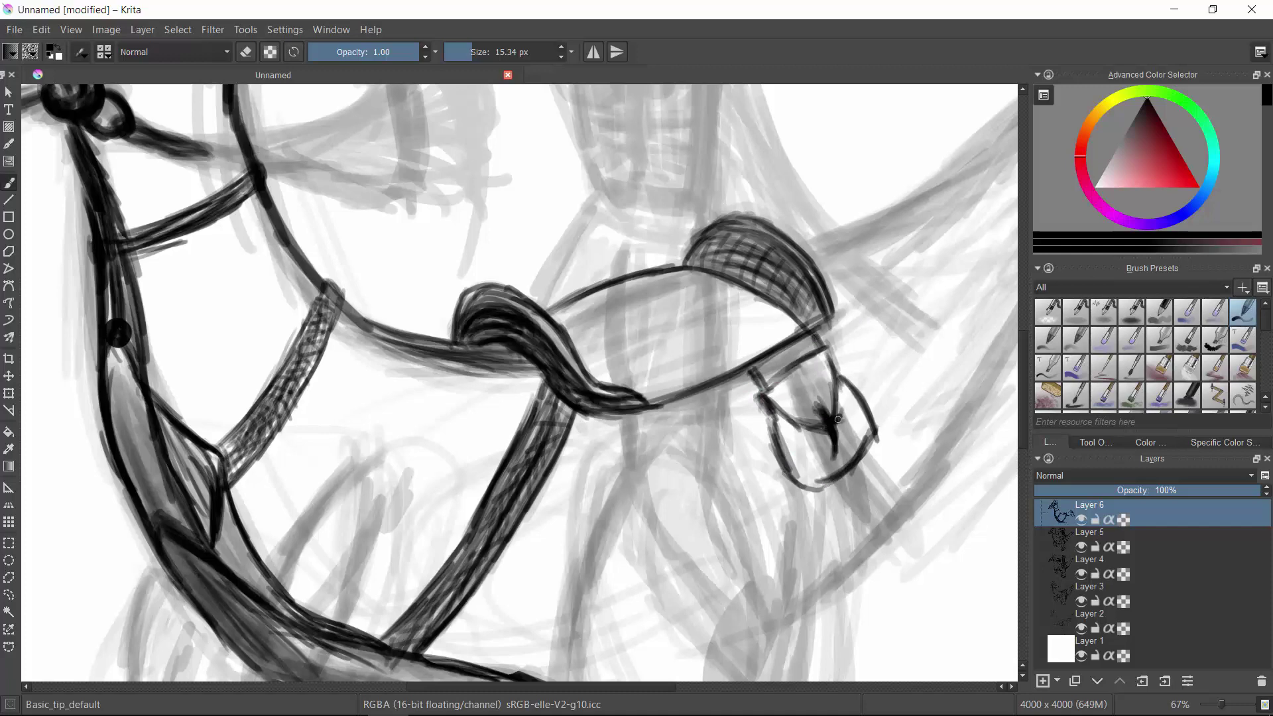
drag(795, 418, 789, 490)
scroll(530, 385, down, 5)
Step: Ink the long upper and lower tail outlines running from the saddle
drag(792, 346, 762, 377)
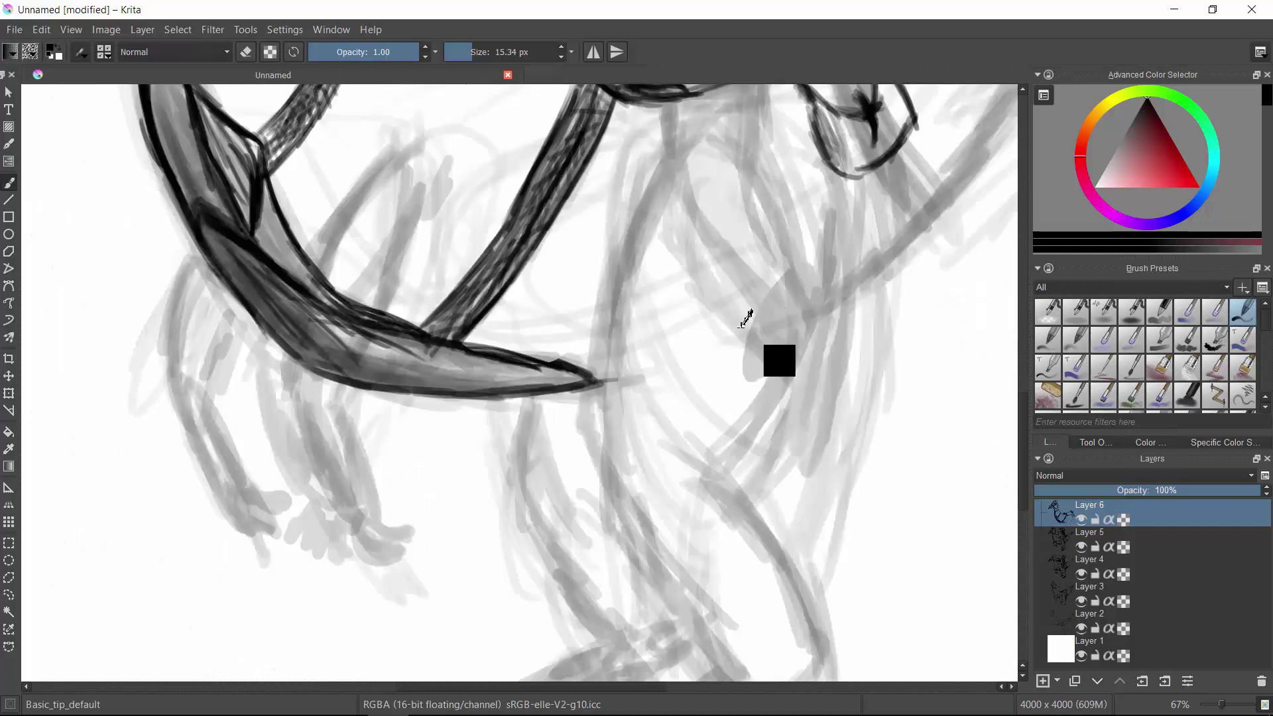
scroll(530, 385, up, 5)
mouse_move(445, 414)
mouse_down()
mouse_move(530, 382)
mouse_move(772, 212)
mouse_move(928, 179)
mouse_up()
drag(837, 243, 595, 616)
scroll(530, 384, down, 5)
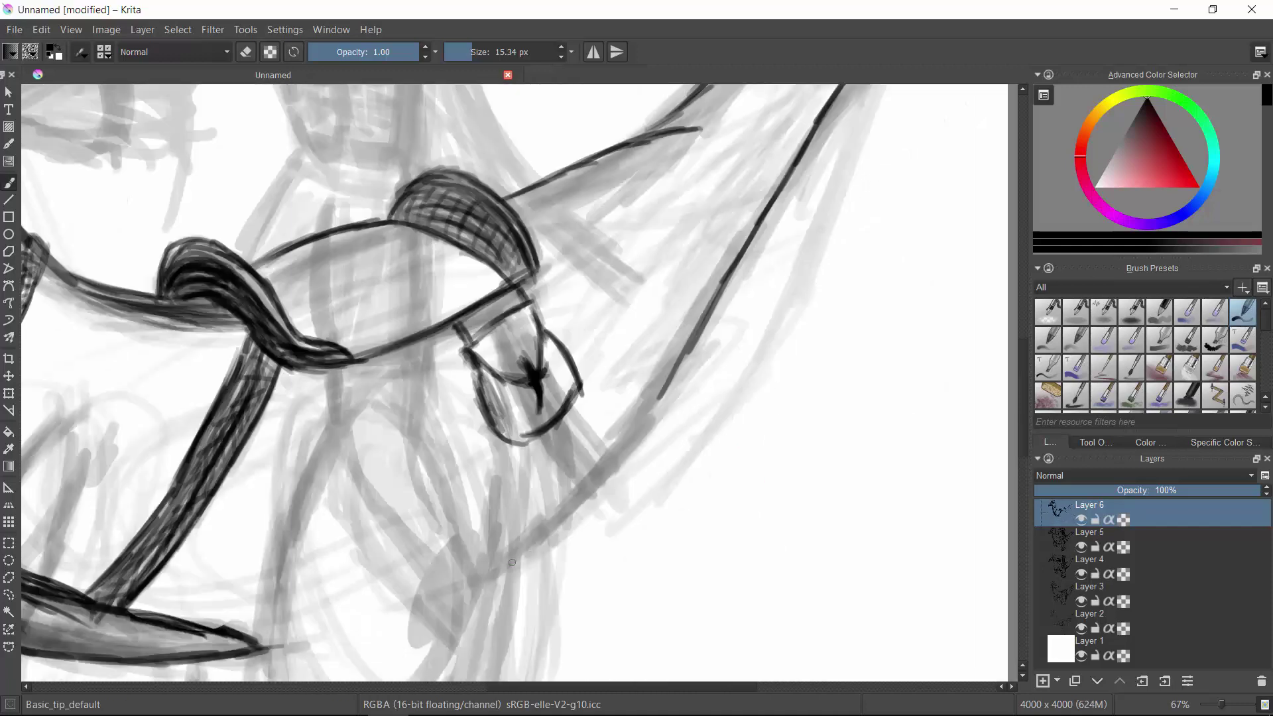
drag(666, 384, 493, 571)
scroll(672, 235, down, 5)
Step: Ink contour lines down the legs and outline the right leg and foot
drag(431, 222, 394, 424)
drag(623, 239, 514, 510)
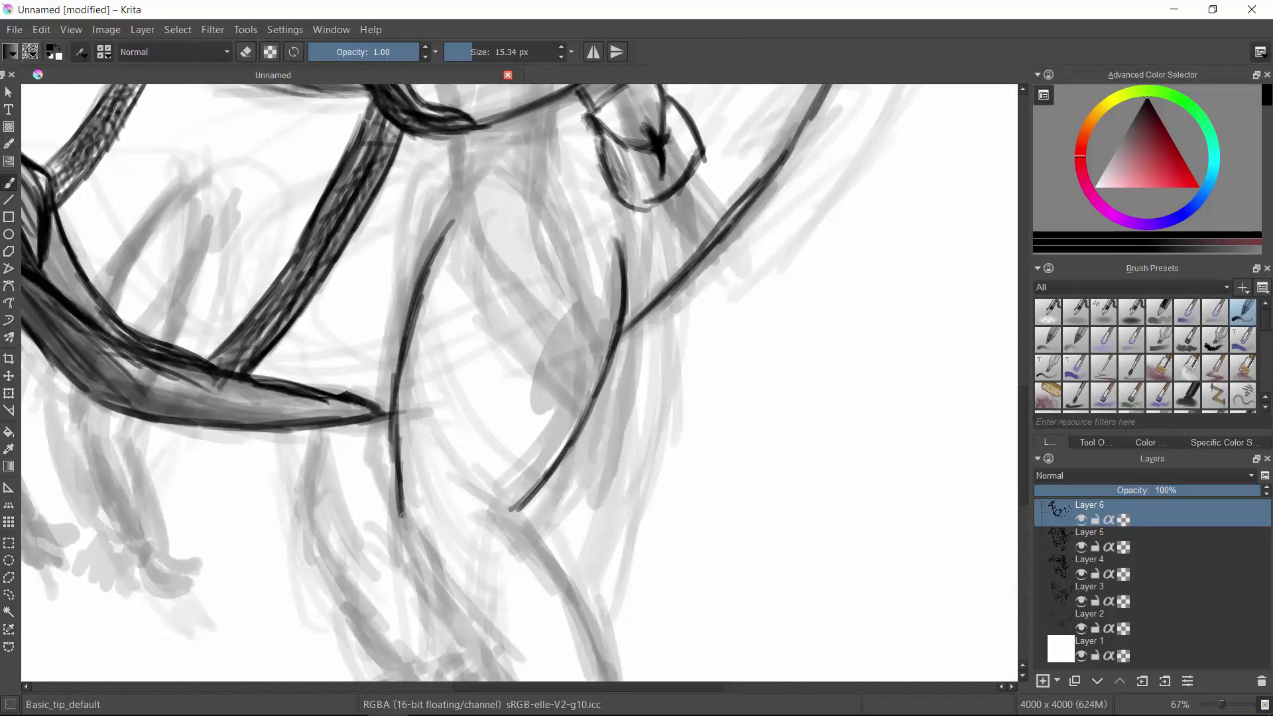
drag(395, 424, 472, 629)
scroll(472, 629, down, 5)
drag(452, 403, 536, 491)
drag(464, 272, 590, 464)
drag(395, 301, 425, 362)
drag(596, 487, 563, 520)
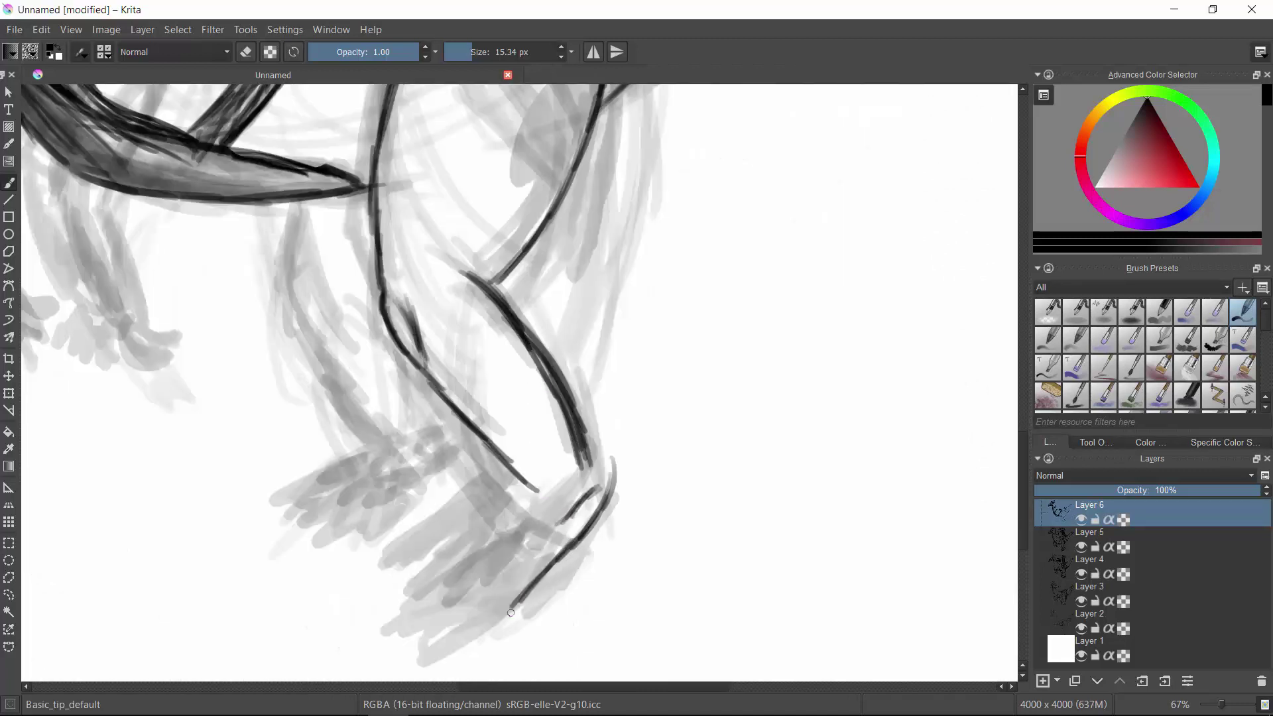
Step: Draw claws on the right foot and redraw its ankle and foot outline
mouse_move(613, 457)
mouse_down()
mouse_move(509, 615)
mouse_move(517, 594)
mouse_up()
mouse_move(475, 617)
mouse_down()
mouse_move(490, 557)
mouse_move(537, 547)
mouse_up()
drag(474, 560, 557, 503)
drag(613, 461, 571, 554)
drag(623, 494, 531, 573)
mouse_move(530, 489)
mouse_down()
mouse_move(593, 521)
mouse_move(510, 566)
mouse_up()
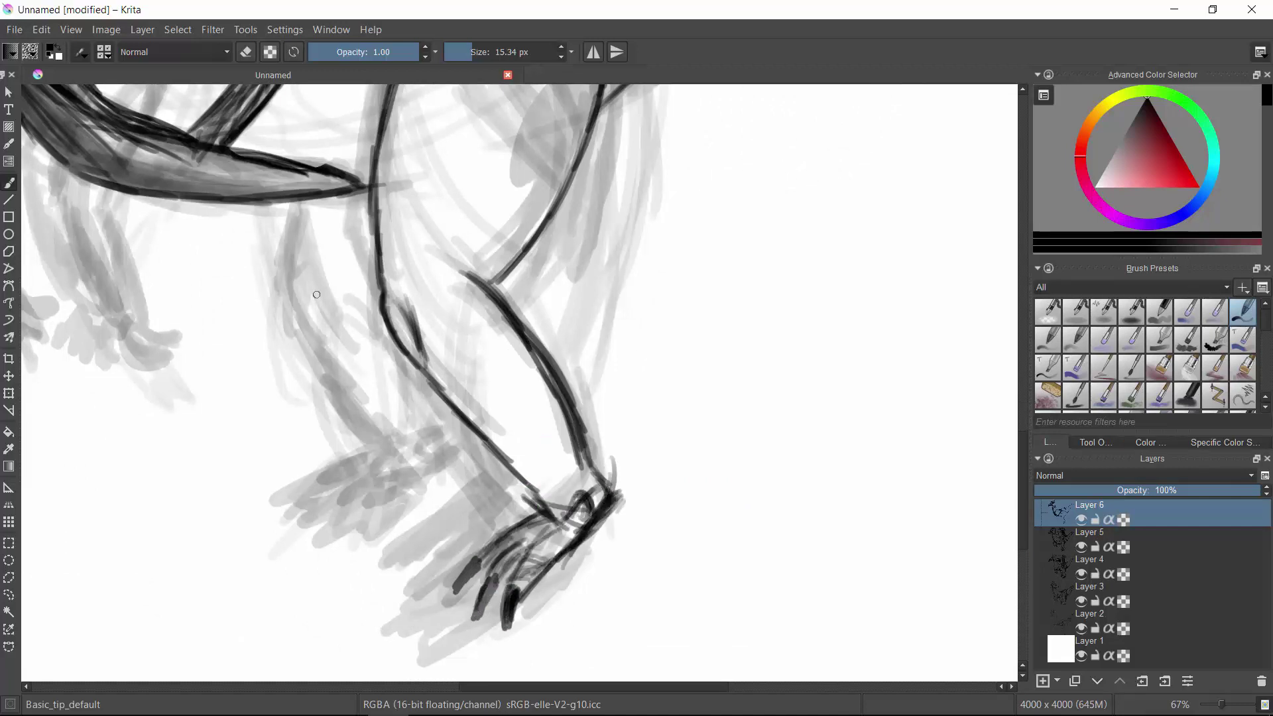
Step: Outline the left leg and ankle and draw four small claws on the left foot
mouse_move(306, 202)
mouse_down()
mouse_move(295, 289)
mouse_move(382, 442)
mouse_up()
drag(370, 268, 383, 309)
mouse_move(407, 354)
mouse_down()
mouse_move(438, 424)
mouse_move(348, 498)
mouse_move(361, 501)
mouse_up()
drag(386, 490, 378, 504)
drag(396, 492, 456, 449)
drag(431, 456, 407, 471)
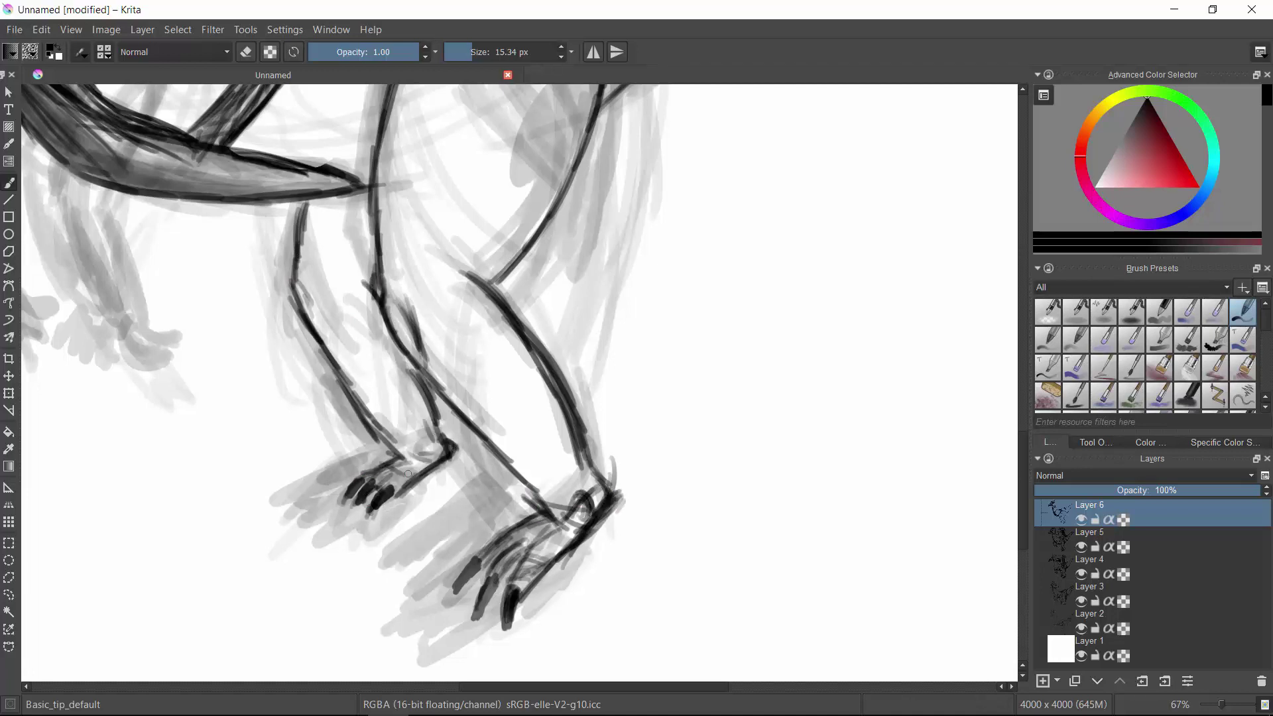
drag(464, 401, 427, 458)
drag(417, 408, 361, 467)
Step: Zoom out to the whole creature, then remove stray curves drawn in the empty top-right area
key(minus)
key(minus)
key(minus)
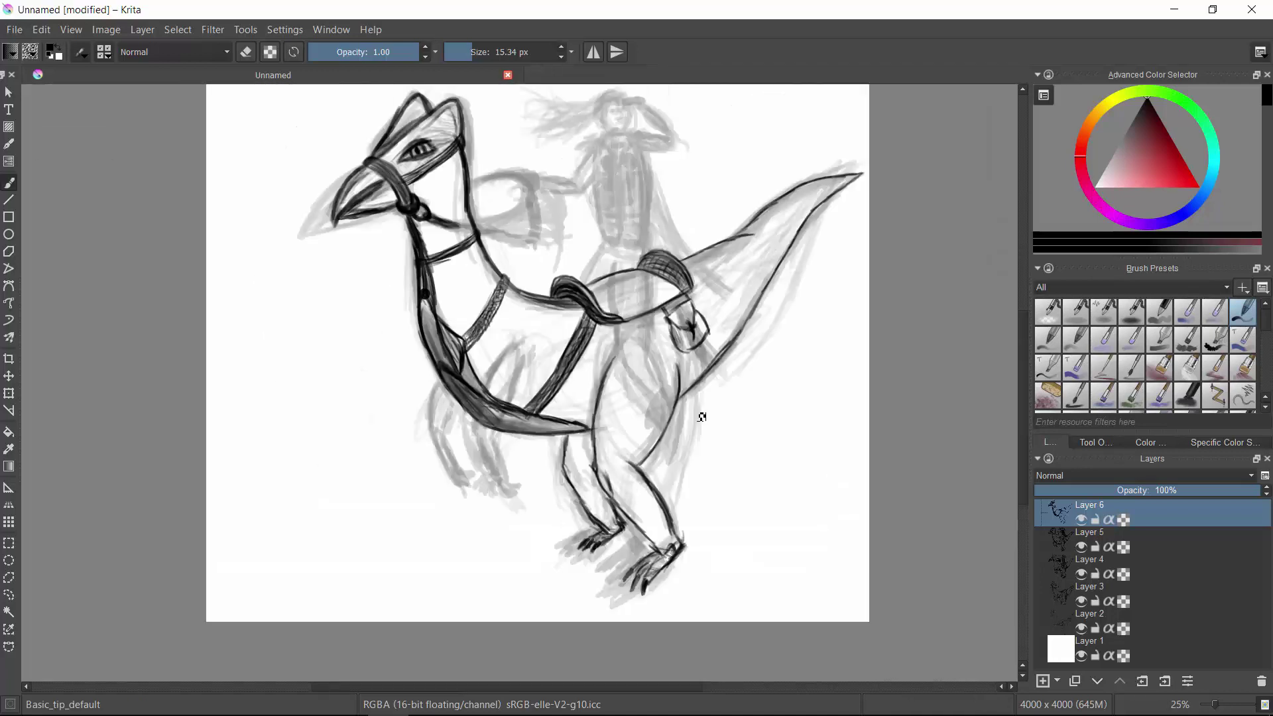
drag(667, 377, 627, 547)
drag(738, 153, 714, 253)
drag(792, 162, 751, 243)
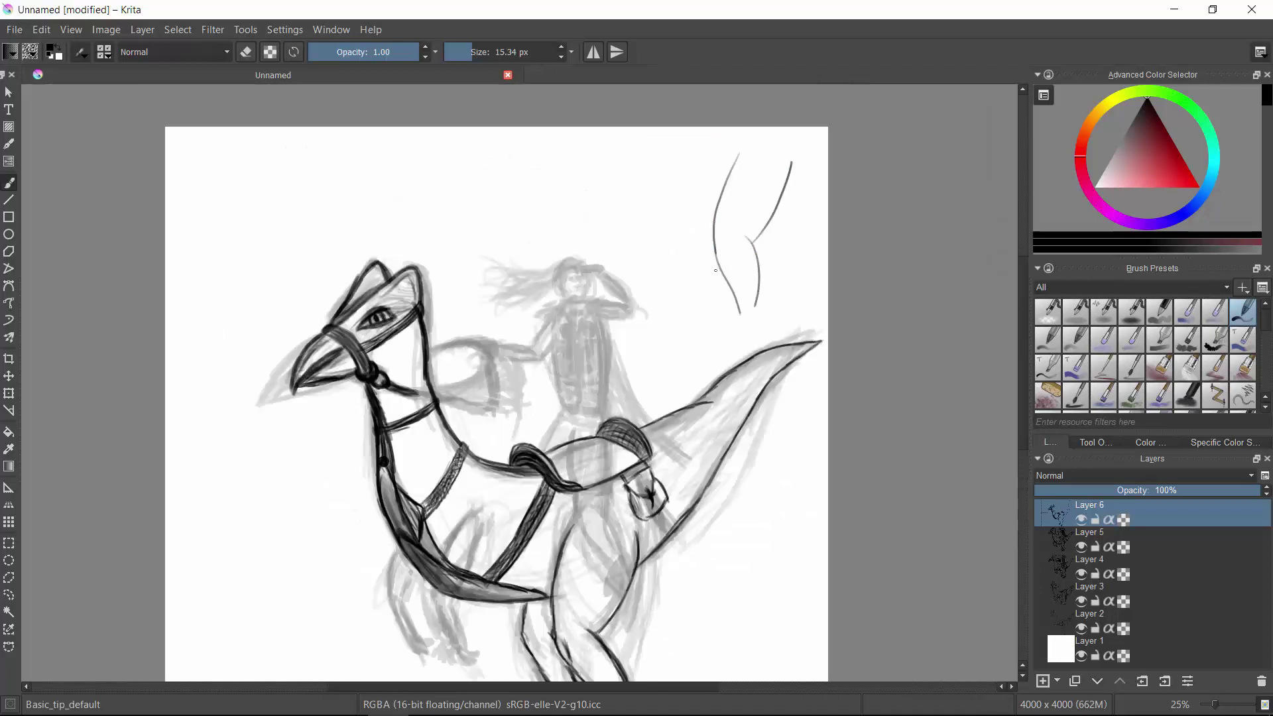
drag(732, 320, 743, 305)
key(e)
mouse_move(735, 151)
mouse_down()
mouse_move(792, 145)
mouse_move(795, 160)
mouse_up()
key(e)
Step: Check the ink with the sketch layers hidden, recentre the creature, and erase the inked legs and claws
click(1081, 547)
drag(754, 556, 787, 431)
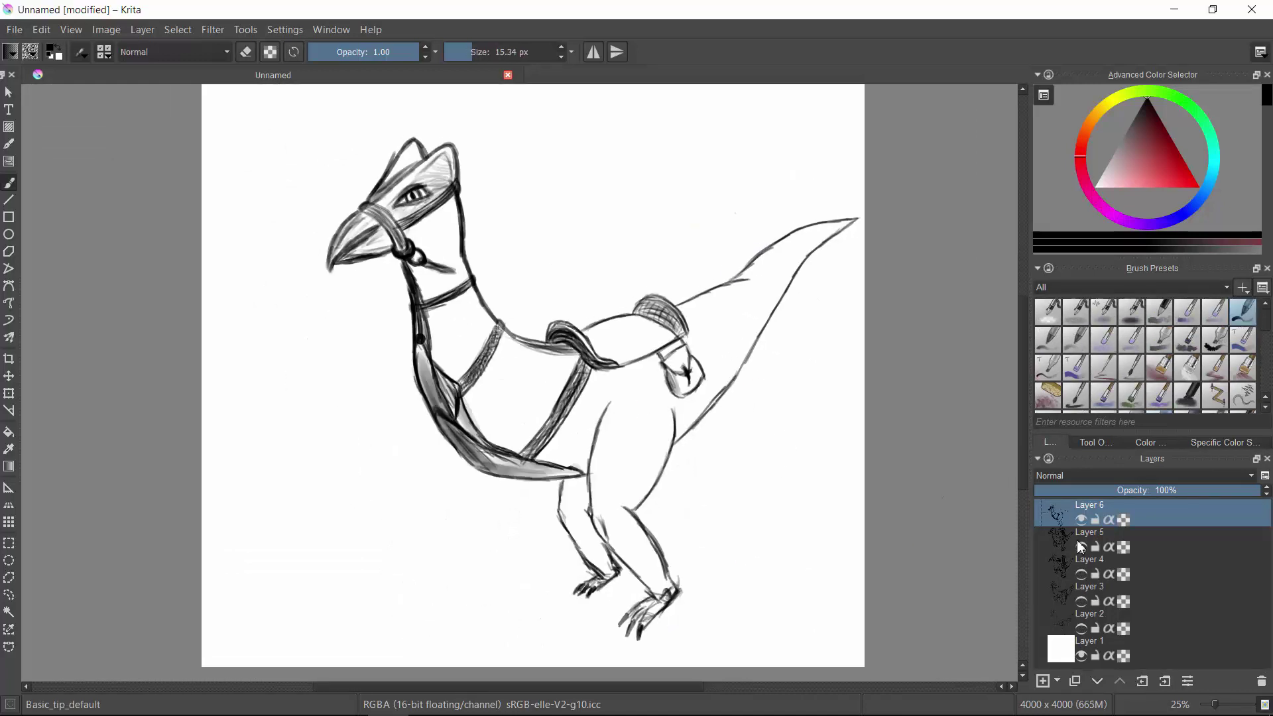
click(1081, 547)
drag(669, 616, 623, 530)
drag(563, 493, 610, 590)
drag(656, 473, 611, 532)
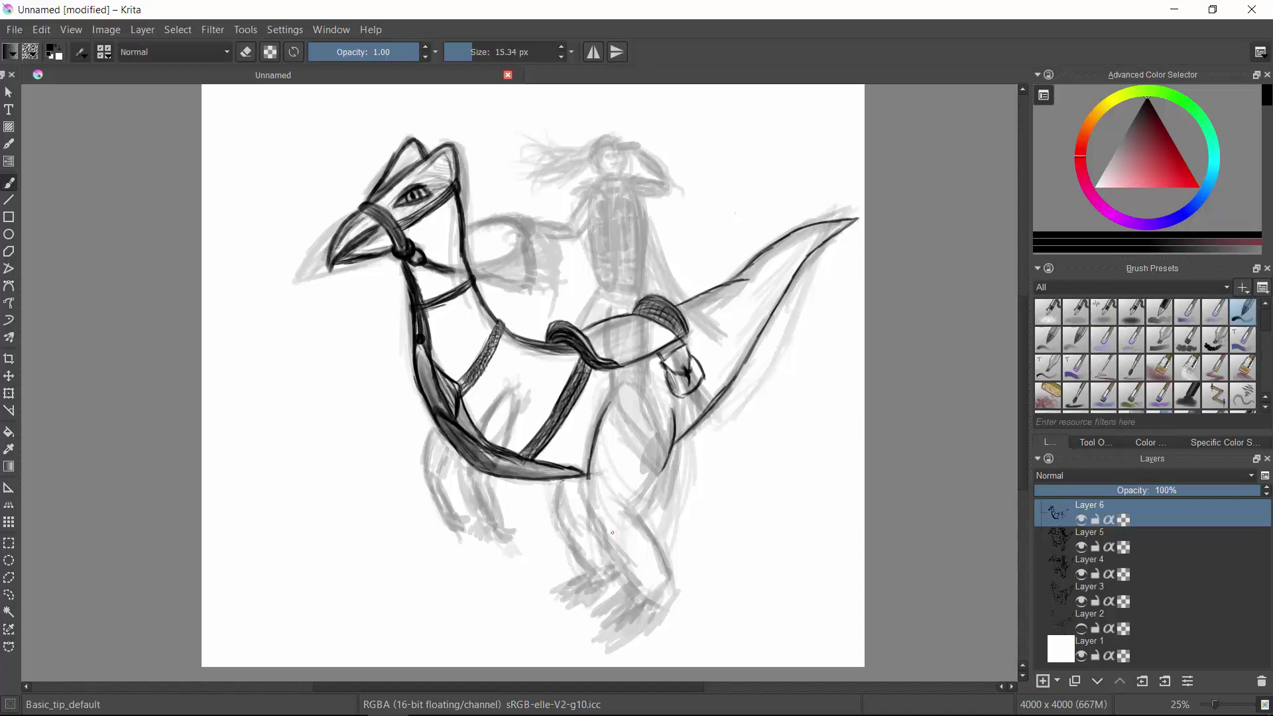
Step: Re-ink the front leg outline, its back line and claw strokes down to the foot
drag(627, 397, 580, 504)
mouse_move(676, 437)
mouse_down()
mouse_move(617, 523)
mouse_move(605, 604)
mouse_up()
mouse_move(613, 524)
mouse_down()
mouse_move(630, 583)
mouse_move(649, 597)
mouse_up()
mouse_move(620, 530)
mouse_down()
mouse_move(656, 606)
mouse_move(637, 616)
mouse_up()
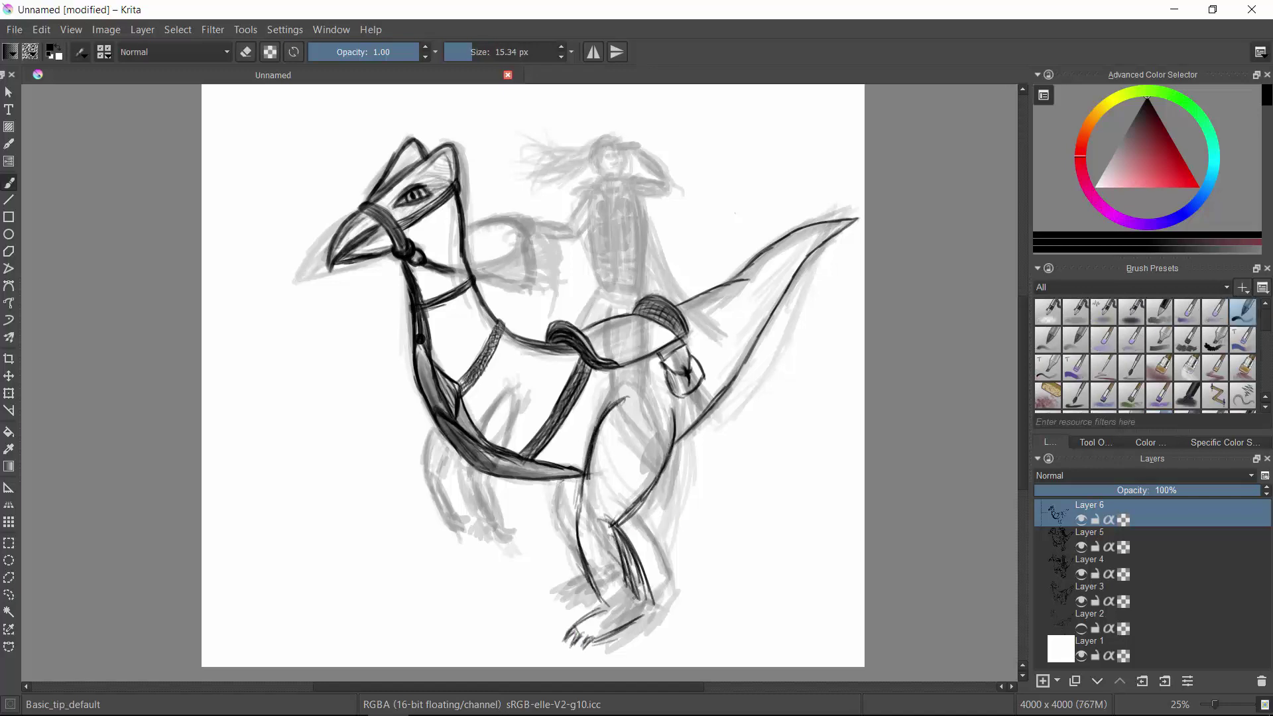
drag(627, 563, 643, 623)
Step: Hide the Layer 5 and Layer 4 sketches and erase the foot strokes and dark leg stroke
click(1081, 574)
click(1081, 547)
key(/)
mouse_move(643, 523)
mouse_down()
mouse_move(596, 605)
mouse_move(578, 490)
mouse_move(655, 492)
mouse_up()
mouse_move(673, 415)
mouse_down()
mouse_move(656, 474)
mouse_move(714, 576)
mouse_up()
key(/)
Step: Ink a new right leg contour, left leg claws, and the rear thigh outline
drag(681, 516, 691, 589)
drag(715, 570, 701, 607)
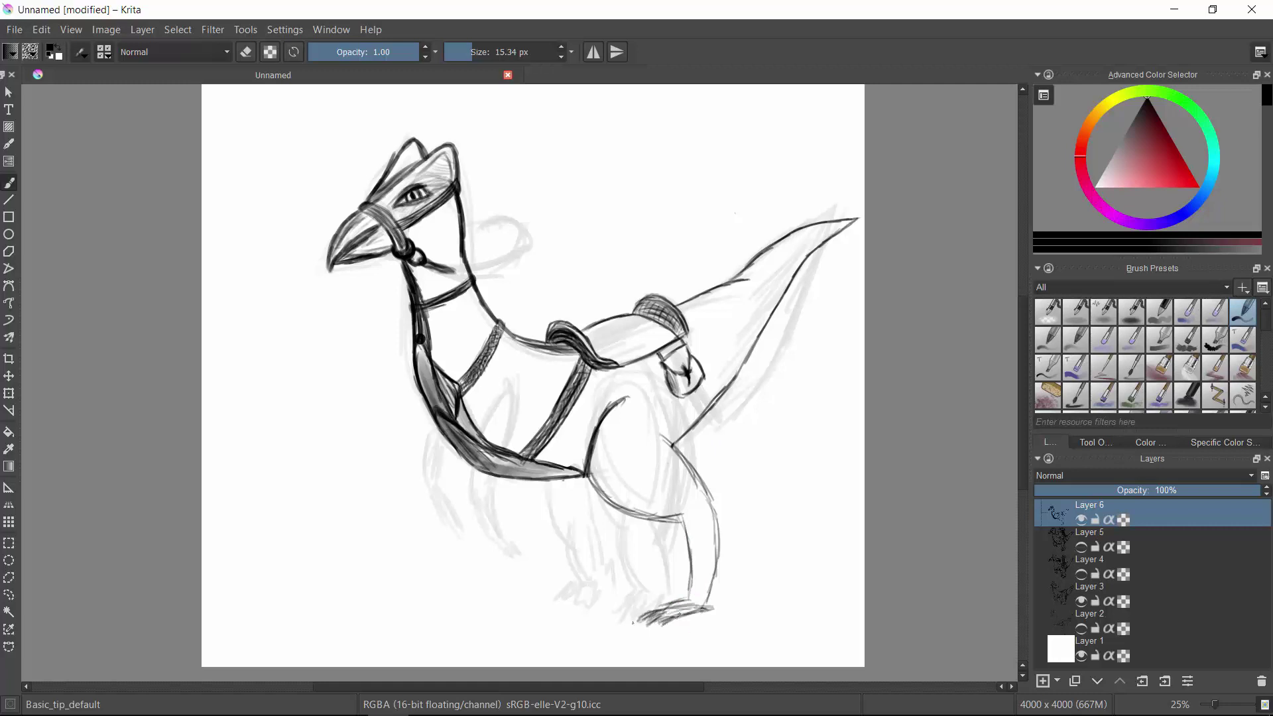
drag(530, 480, 555, 501)
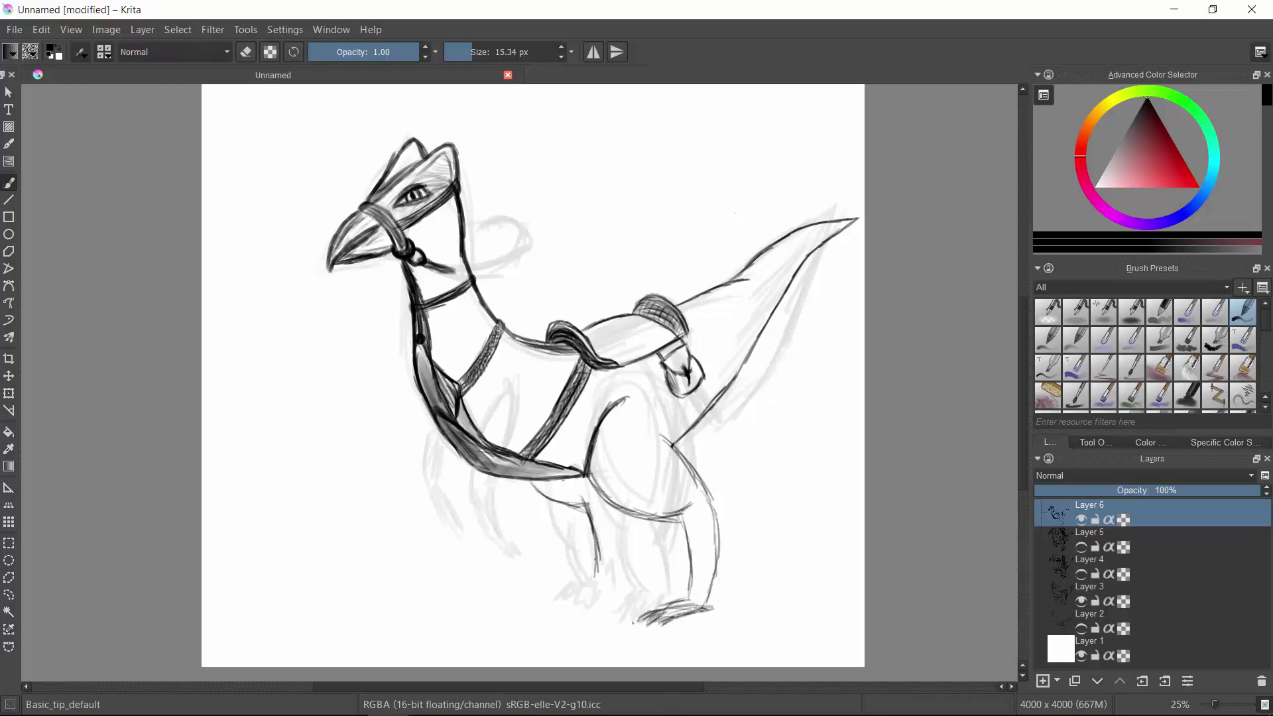
drag(593, 571, 549, 586)
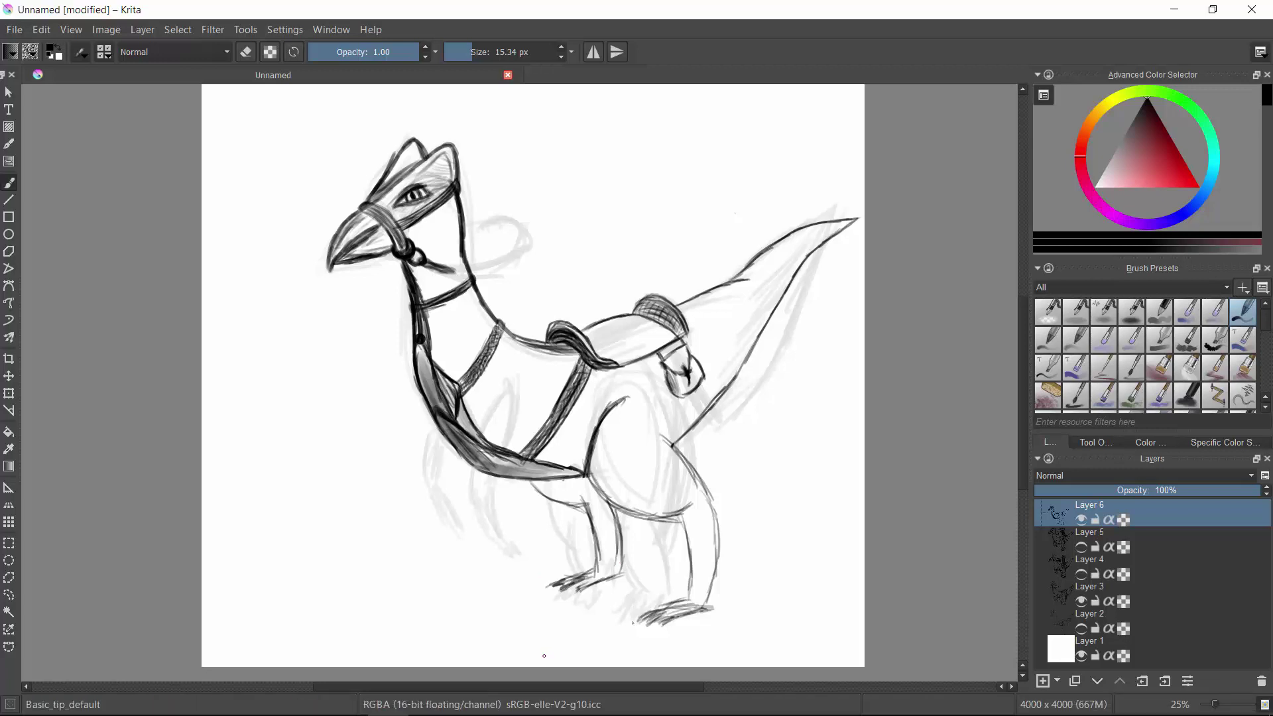
mouse_move(583, 474)
mouse_down()
mouse_move(620, 395)
mouse_move(689, 457)
mouse_move(713, 613)
mouse_up()
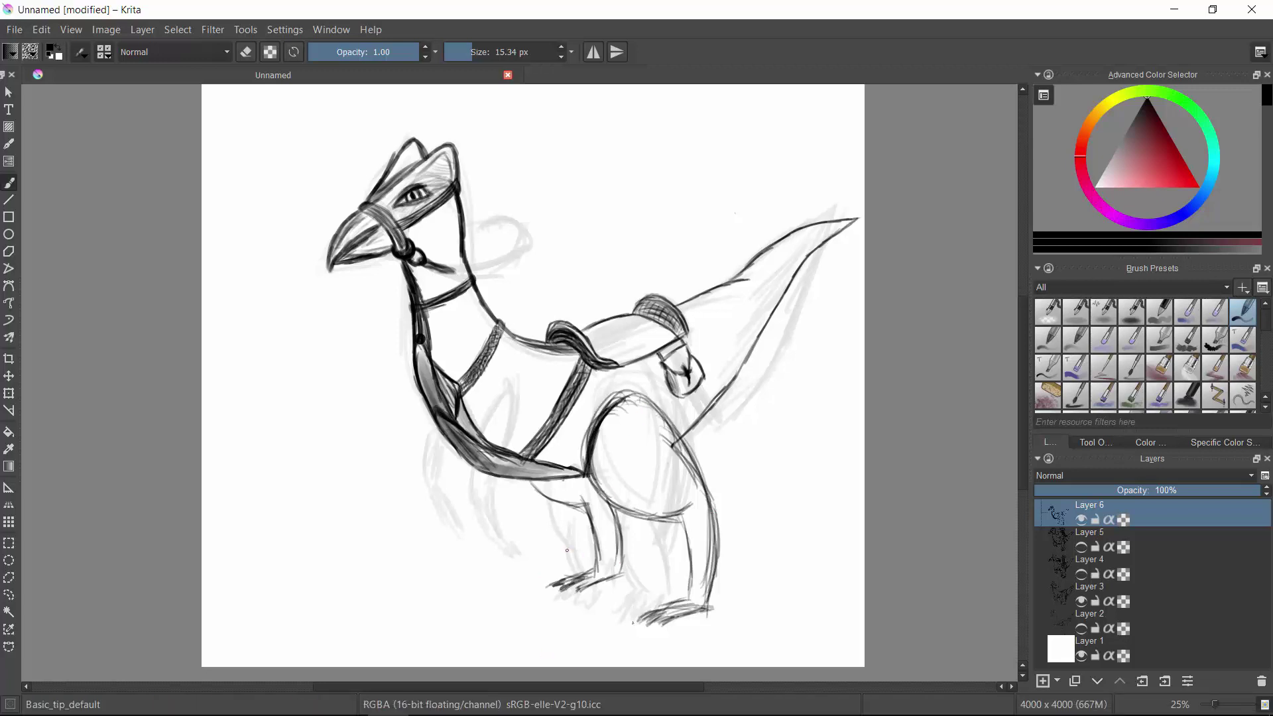
Step: Outline the right leg and the left leg's front edge, then erase the dark inked legs
drag(722, 471, 710, 557)
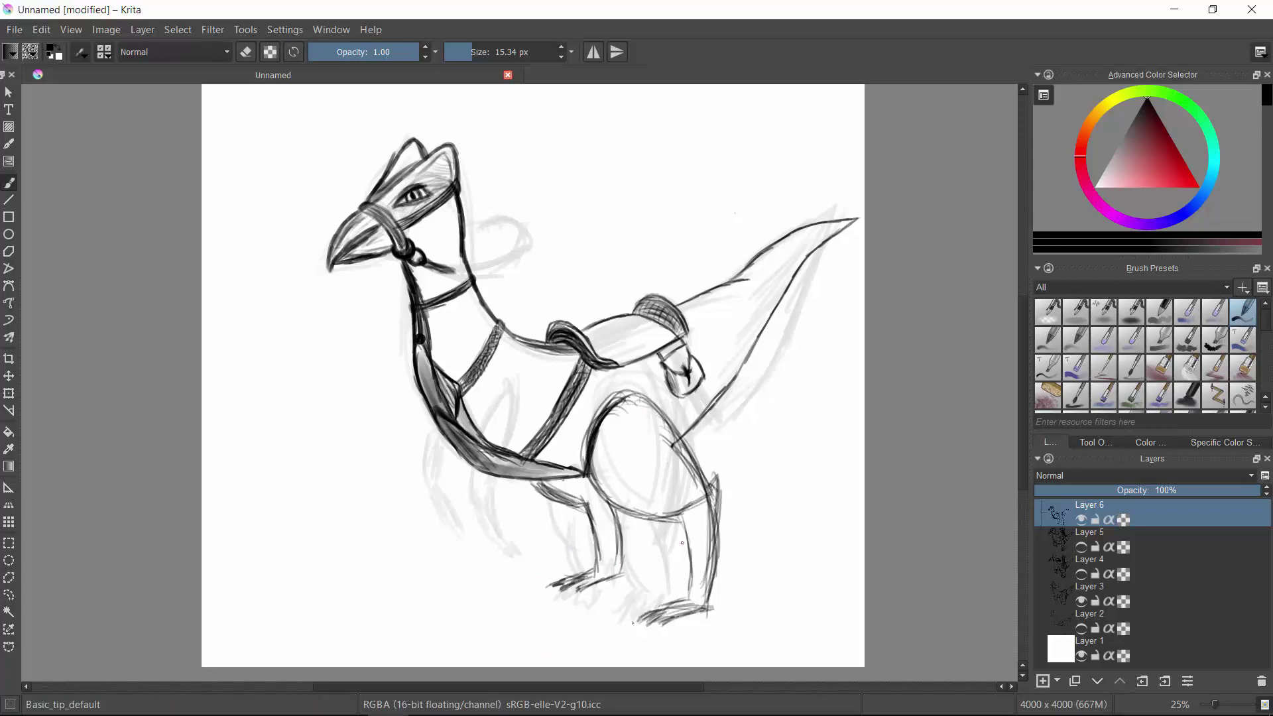
drag(689, 504, 693, 603)
drag(726, 468, 713, 603)
mouse_move(594, 503)
mouse_down()
mouse_move(593, 563)
mouse_move(620, 573)
mouse_up()
drag(612, 500, 610, 563)
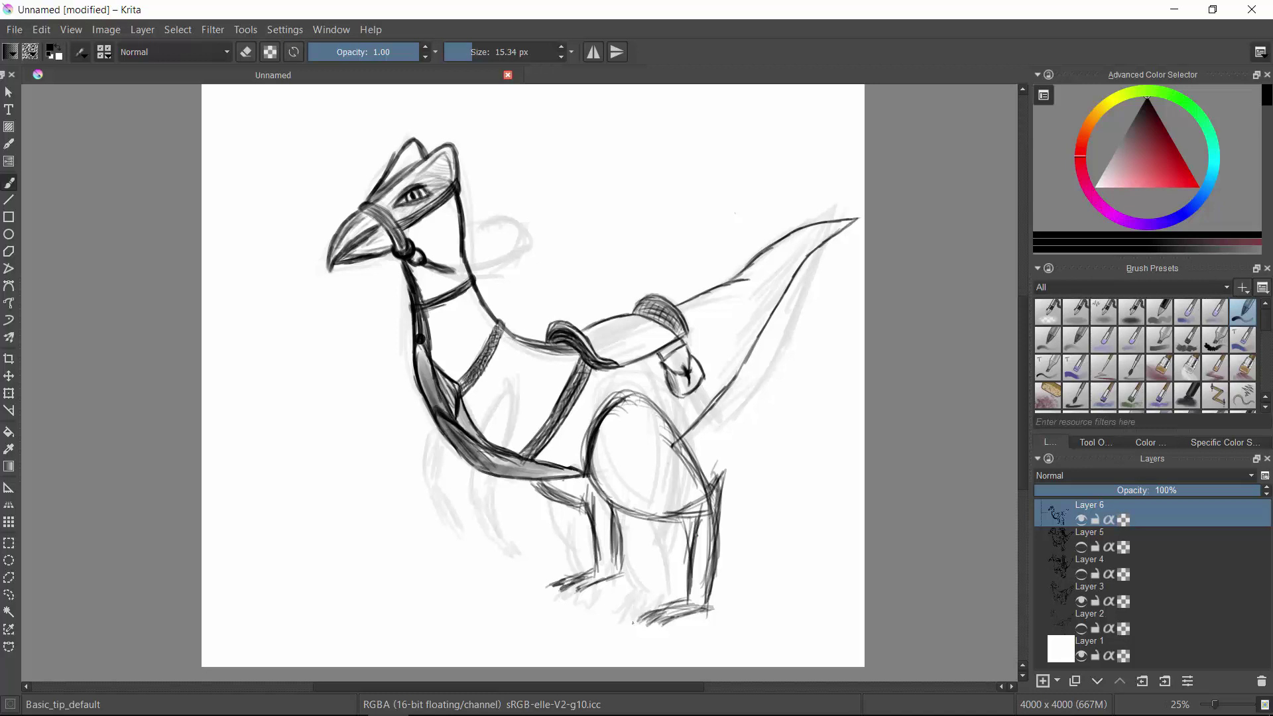
mouse_move(703, 464)
mouse_down()
mouse_move(582, 540)
mouse_move(543, 496)
mouse_up()
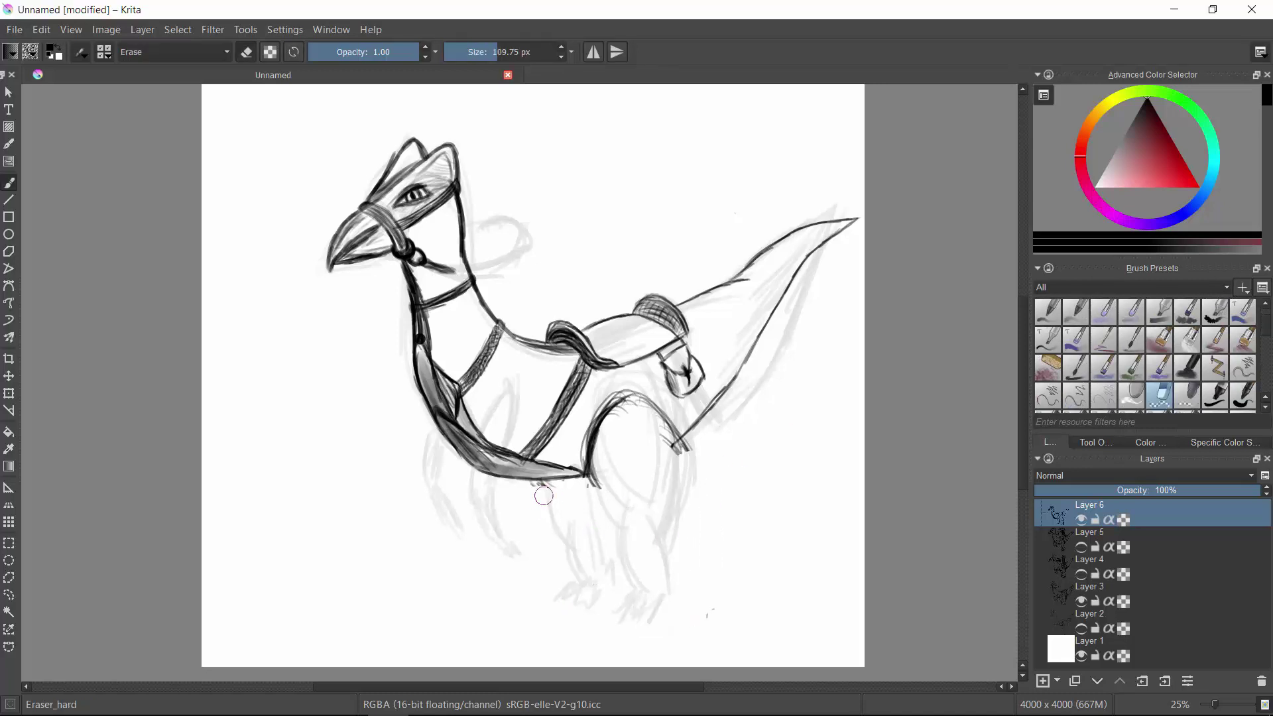
Step: Erase the remaining inked leg lines, hide the linework, and enlarge the sketching brush
mouse_move(673, 447)
mouse_down()
mouse_move(605, 406)
mouse_move(587, 484)
mouse_up()
drag(656, 418, 633, 411)
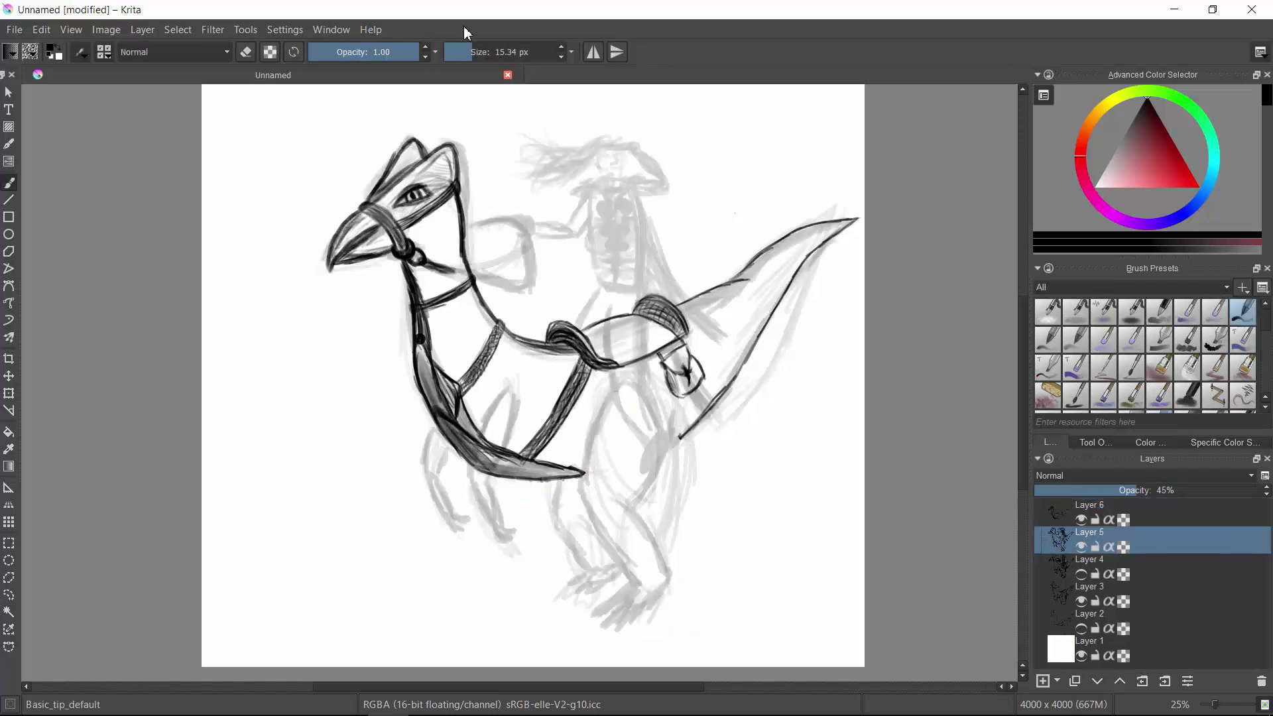
click(480, 52)
click(1081, 519)
Step: Sketch the rear leg, rear foot and front lower leg with toes in grey on a more opaque layer
mouse_move(623, 384)
mouse_down()
mouse_move(578, 472)
mouse_move(580, 454)
mouse_move(617, 534)
mouse_up()
drag(666, 394, 639, 507)
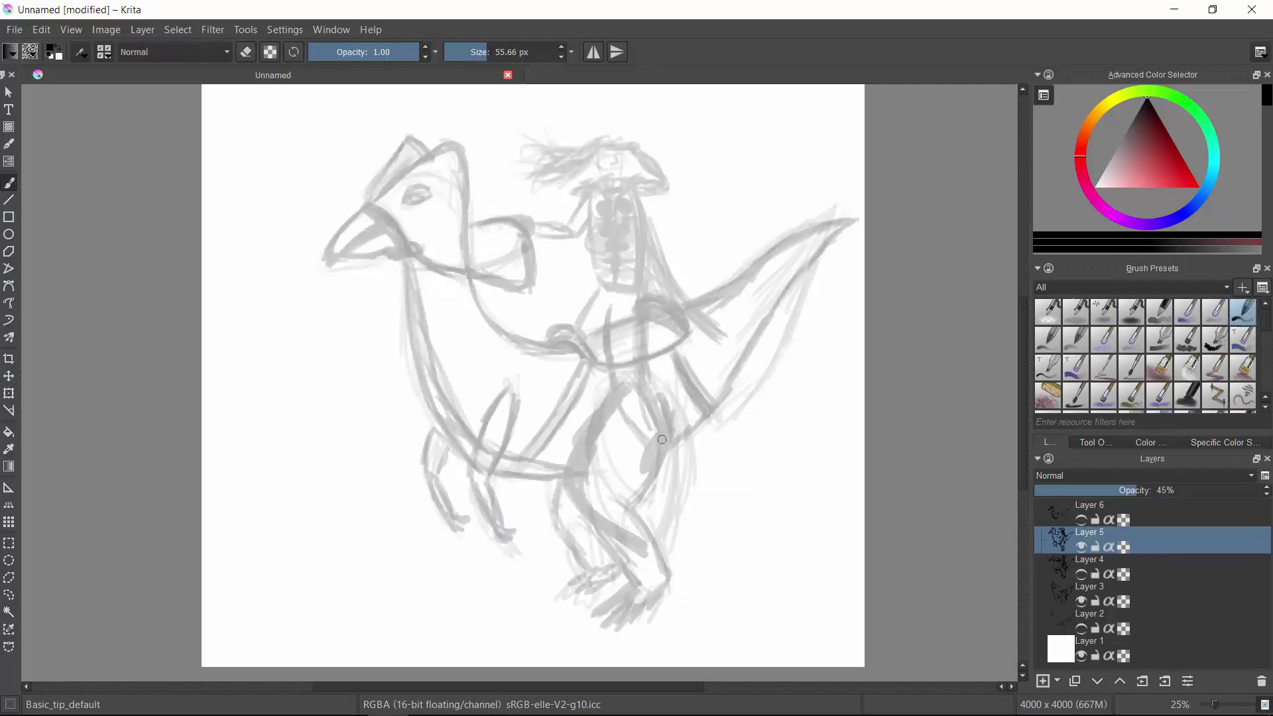
click(1190, 490)
drag(656, 431, 636, 490)
mouse_move(633, 497)
mouse_down()
mouse_move(666, 550)
mouse_move(646, 590)
mouse_up()
mouse_move(653, 570)
mouse_down()
mouse_move(597, 619)
mouse_move(623, 629)
mouse_up()
drag(677, 540, 653, 626)
mouse_move(545, 490)
mouse_down()
mouse_move(567, 570)
mouse_move(520, 589)
mouse_move(598, 565)
mouse_up()
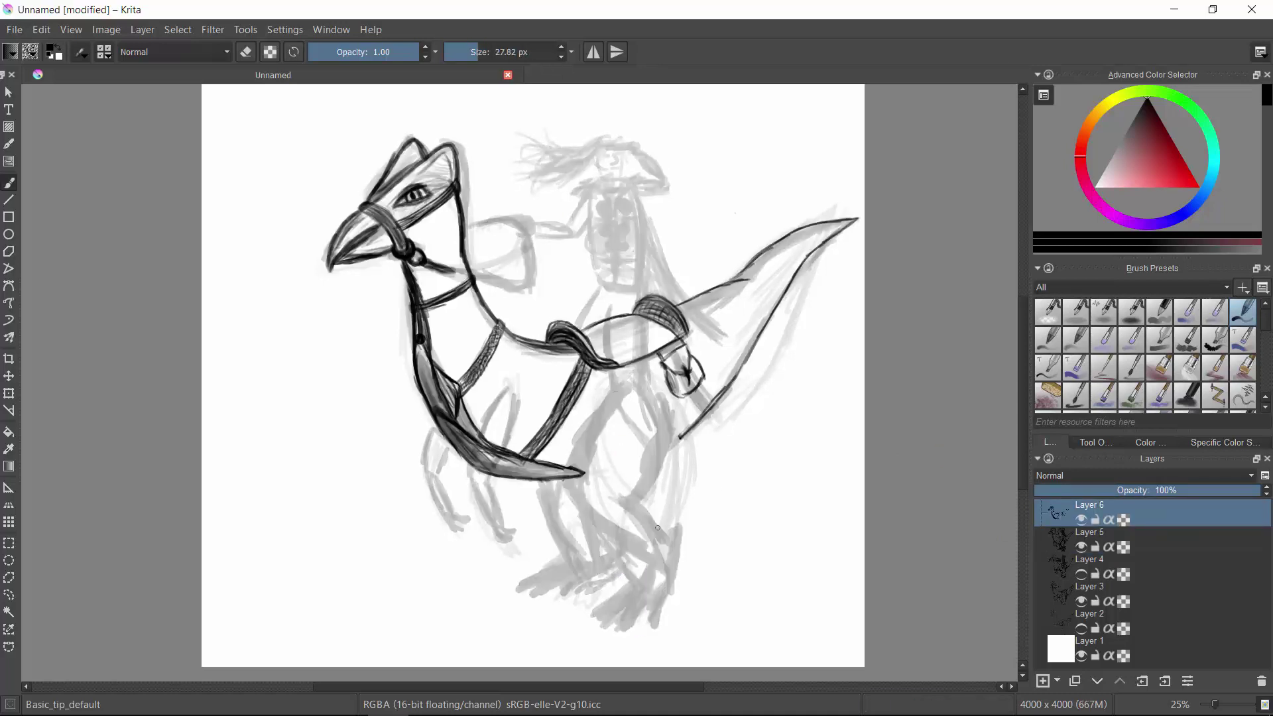
Step: Ink the rear leg's thigh, knee and foot, plus the front leg and its toes
drag(623, 388, 578, 474)
mouse_move(671, 404)
mouse_down()
mouse_move(635, 503)
mouse_move(600, 523)
mouse_move(646, 555)
mouse_up()
mouse_move(613, 500)
mouse_down()
mouse_move(662, 540)
mouse_move(675, 570)
mouse_move(611, 595)
mouse_up()
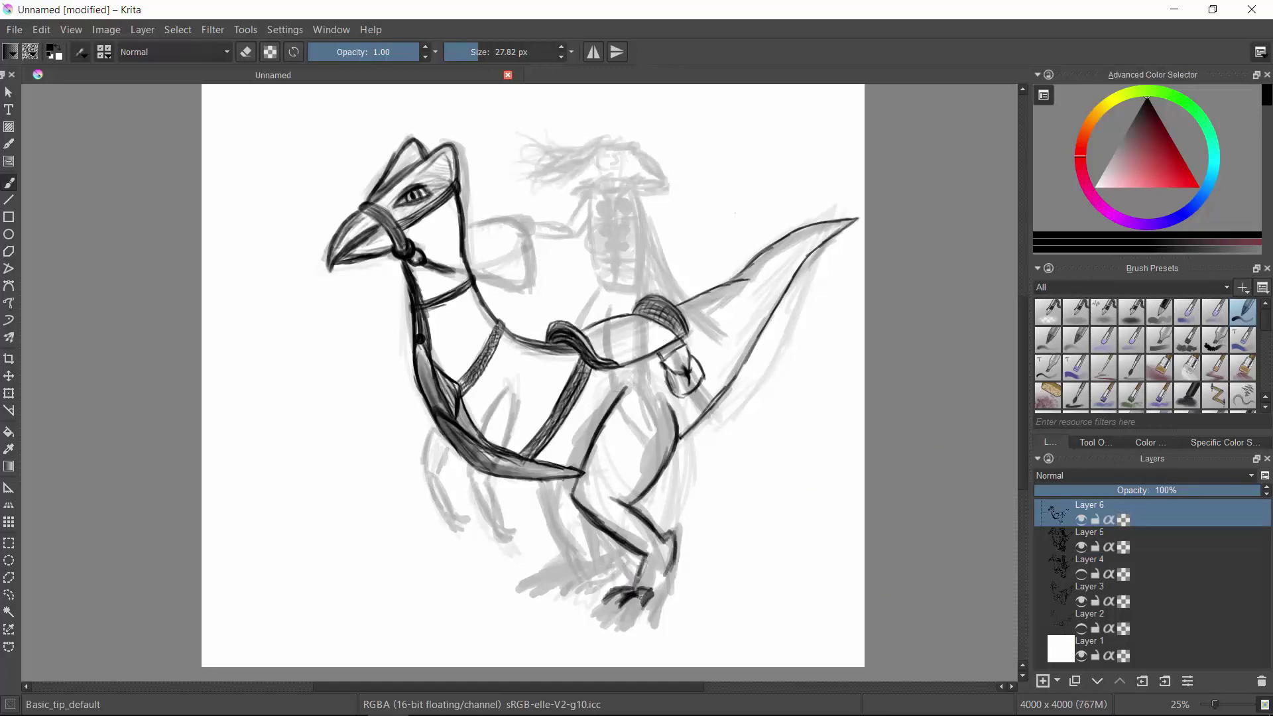
drag(551, 489, 560, 581)
mouse_move(560, 568)
mouse_down()
mouse_move(536, 580)
mouse_move(561, 586)
mouse_up()
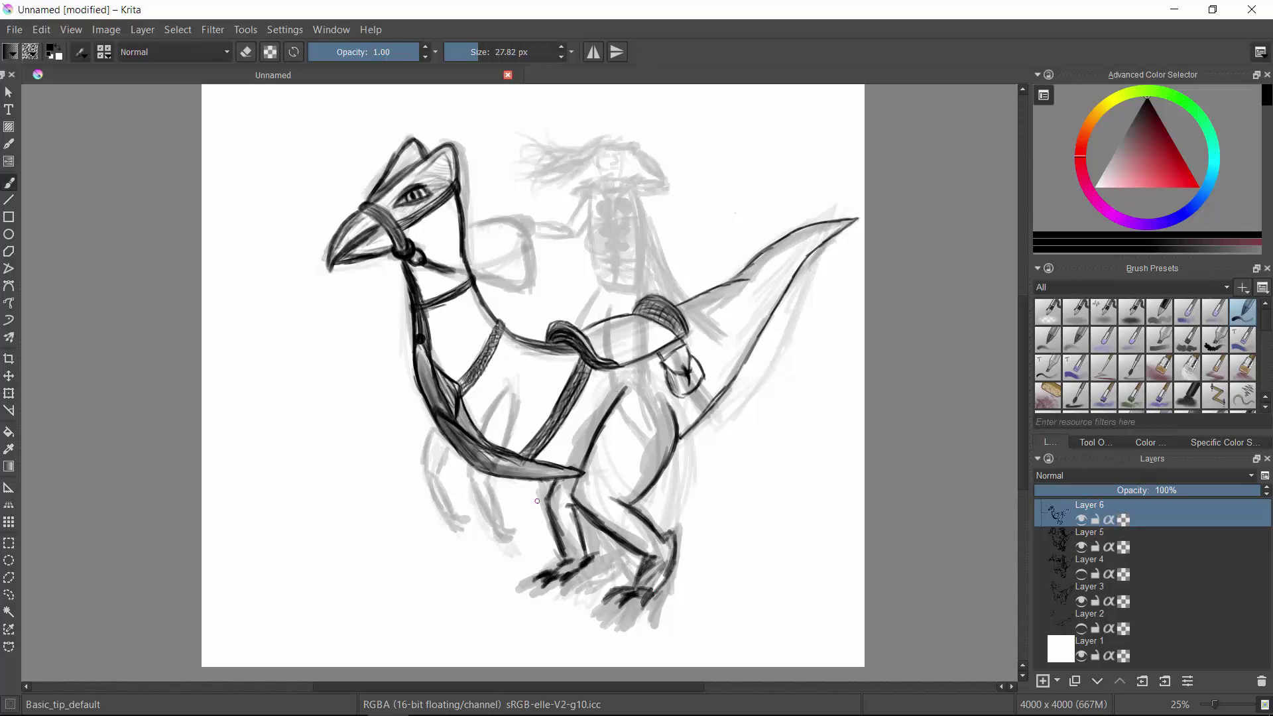
mouse_move(622, 379)
mouse_down()
mouse_move(575, 504)
mouse_move(663, 442)
mouse_up()
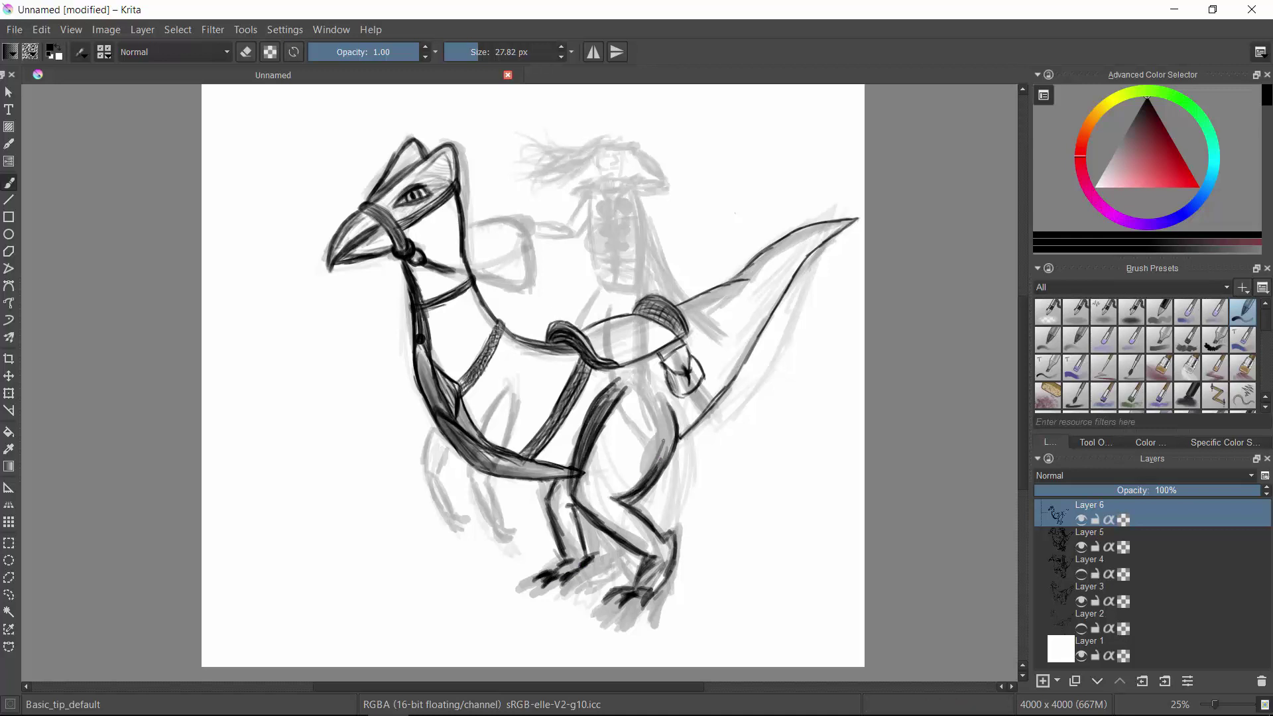
drag(582, 502, 596, 488)
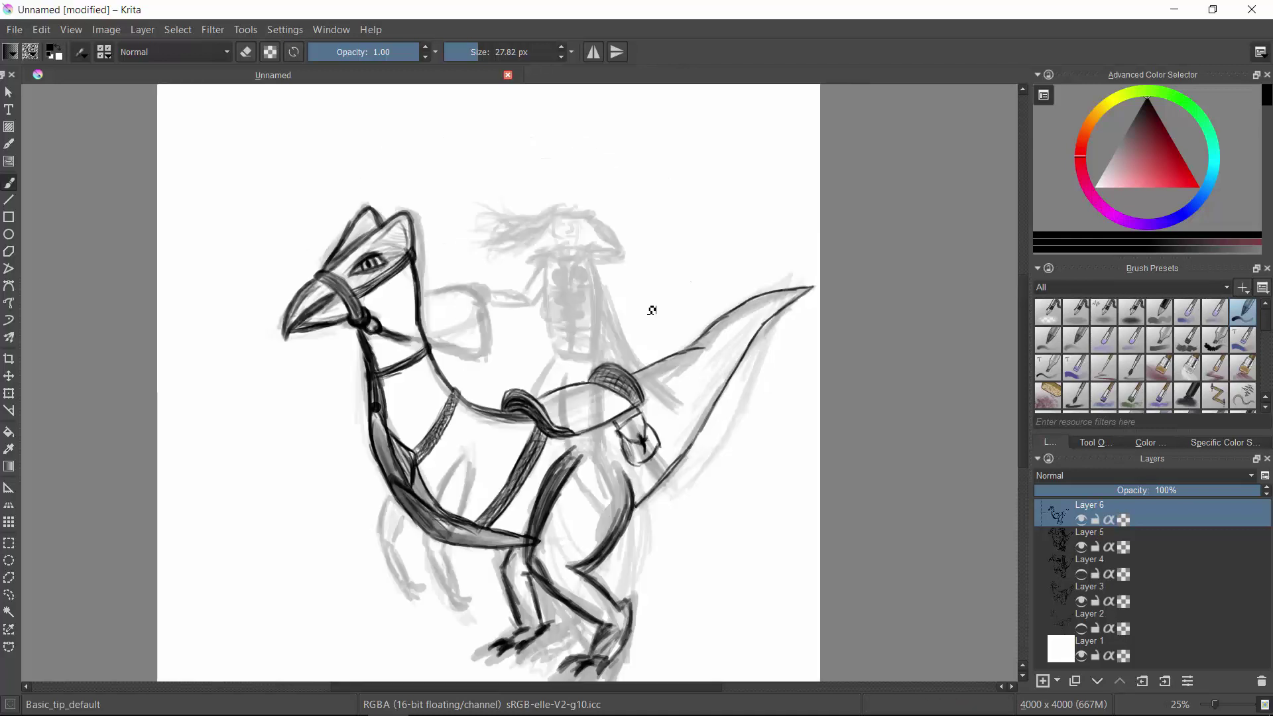
scroll(693, 265, up, 2)
drag(453, 392, 497, 314)
Step: Undo the misplaced stroke, add Layer 7, and ink the rider's leg down through the saddle
key(ctrl+z)
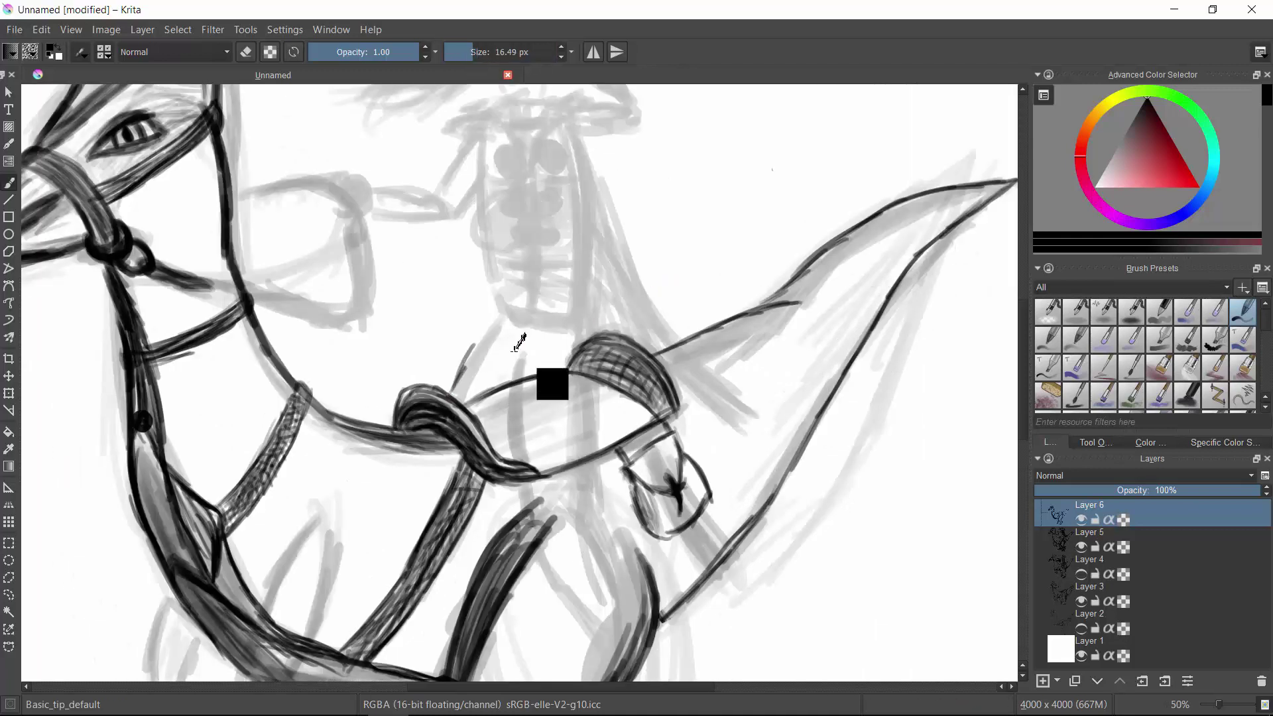
key(Insert)
drag(449, 392, 497, 319)
drag(511, 364, 610, 636)
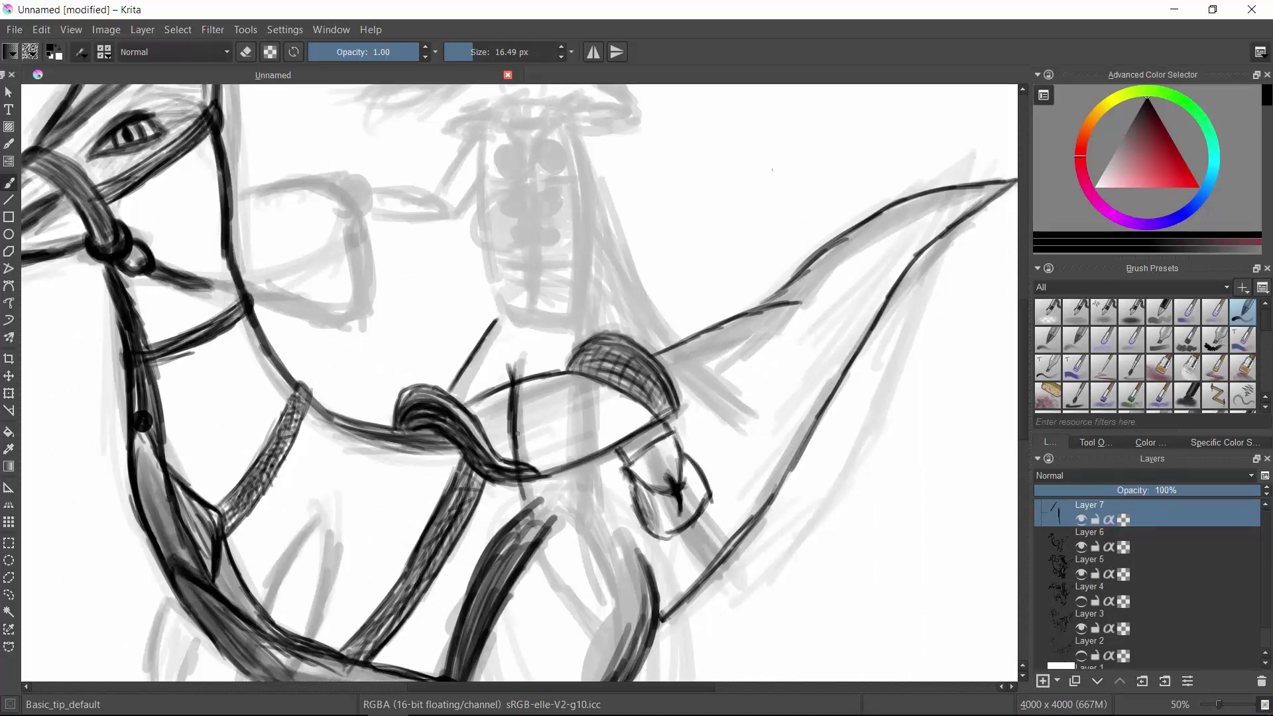
mouse_move(581, 325)
mouse_down()
mouse_move(594, 478)
mouse_move(627, 593)
mouse_move(633, 447)
mouse_move(657, 443)
mouse_up()
Step: Hatch the rider's leg and close the top of the leg shape
drag(626, 487, 611, 557)
drag(657, 457, 616, 563)
drag(613, 470, 639, 501)
drag(597, 441, 632, 466)
scroll(598, 381, up, 5)
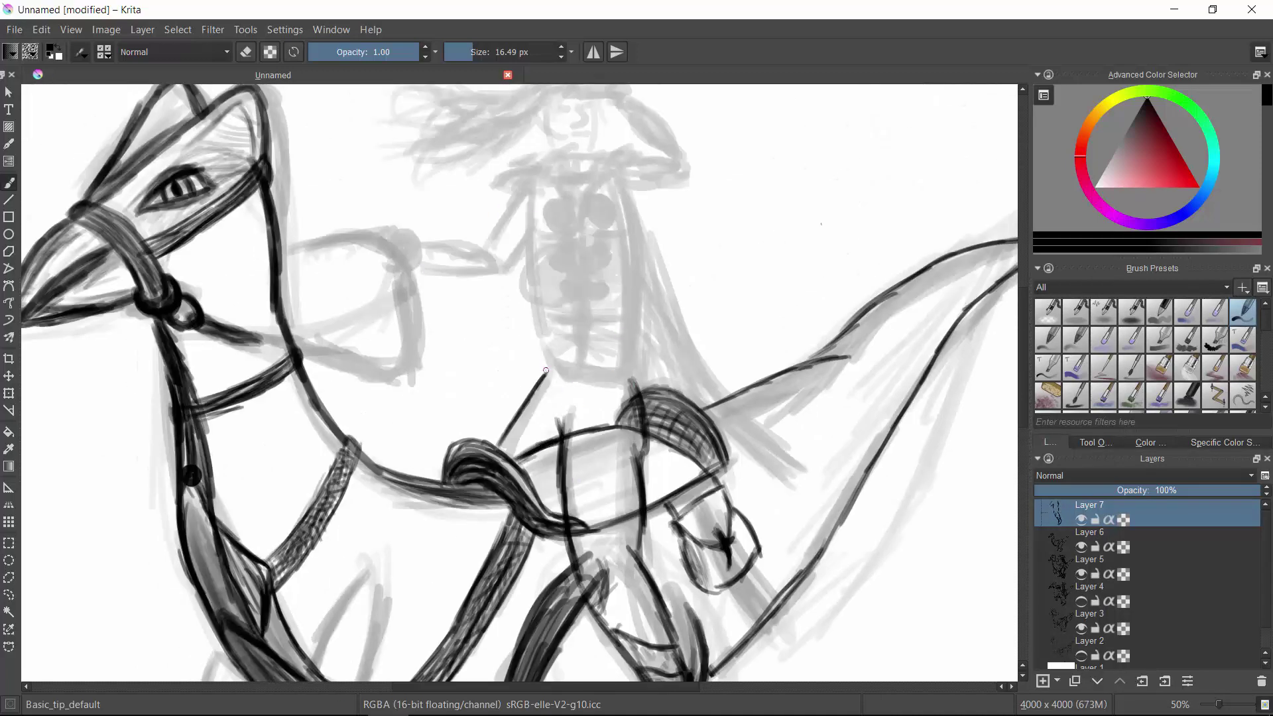
drag(545, 371, 635, 379)
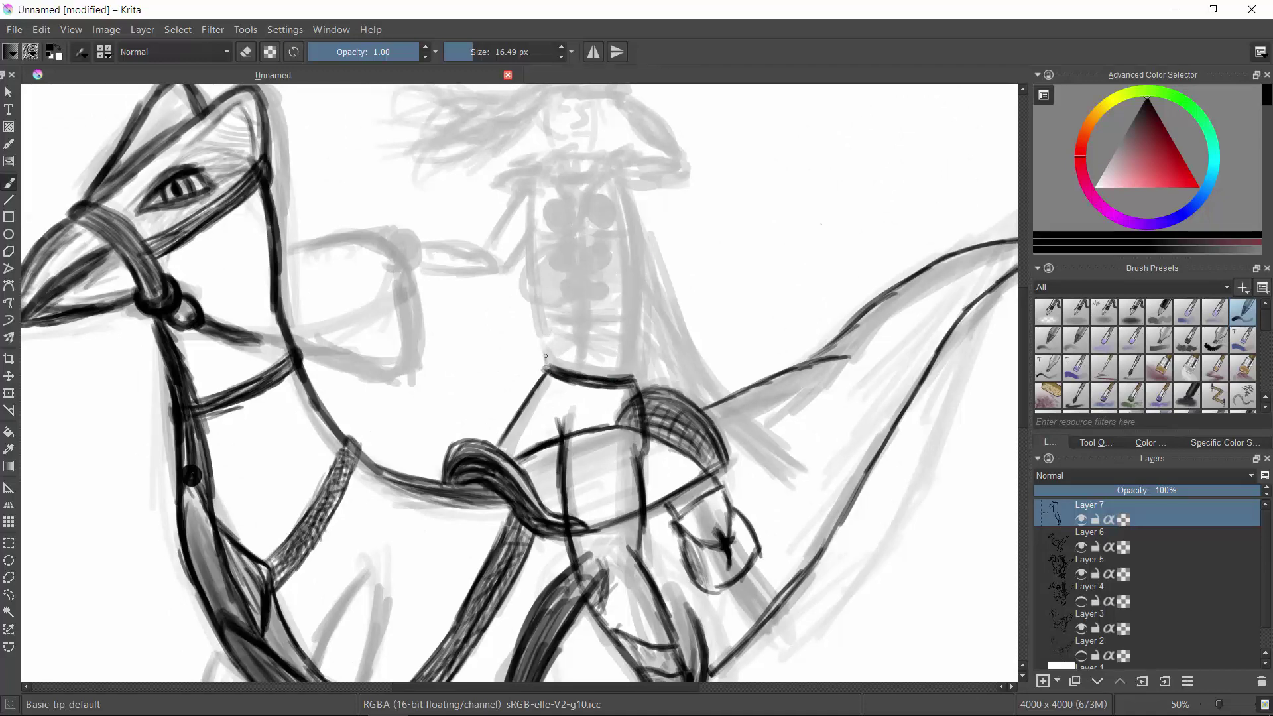
Step: Outline the rider's torso and ink the shape on top of his head
drag(545, 365, 525, 250)
drag(630, 338, 619, 219)
mouse_move(636, 375)
mouse_down()
mouse_move(641, 189)
mouse_move(666, 162)
mouse_move(703, 171)
mouse_move(725, 222)
mouse_up()
scroll(519, 387, up, 2)
drag(656, 180, 699, 174)
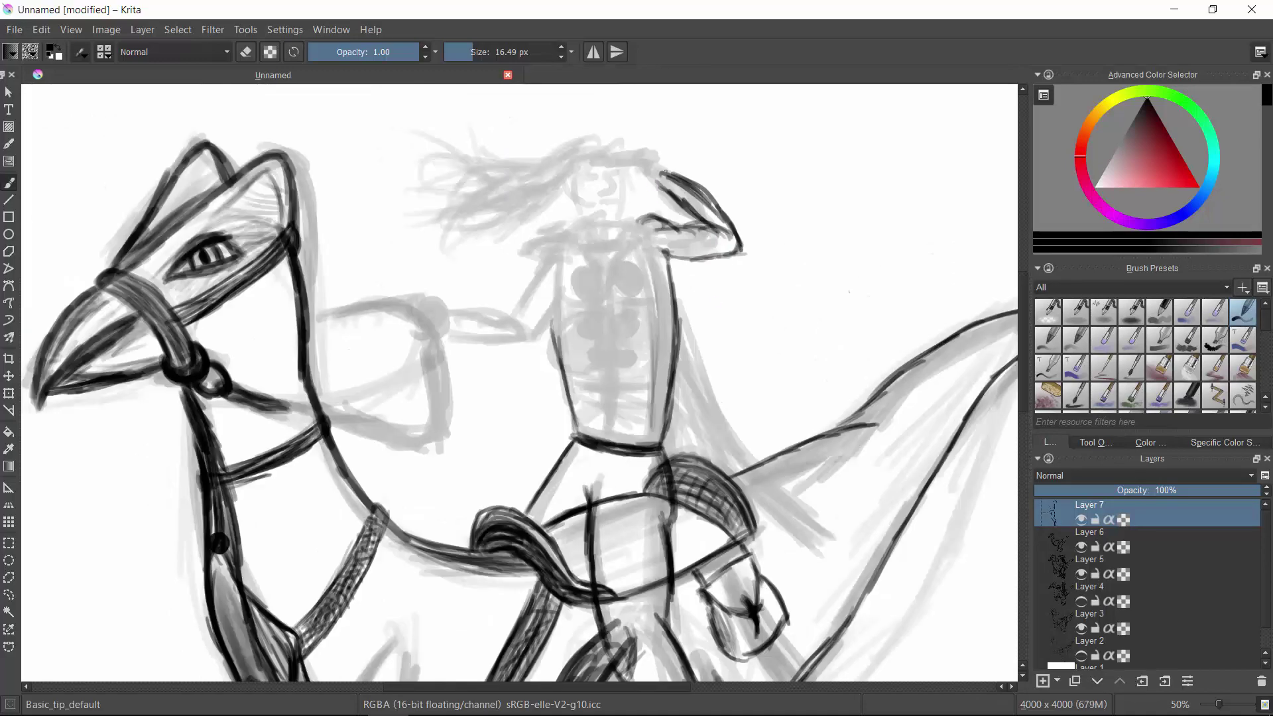
drag(607, 167, 666, 175)
Step: Lasso-select the inked head shape, rotate it closer to level, and clear the selection
click(9, 595)
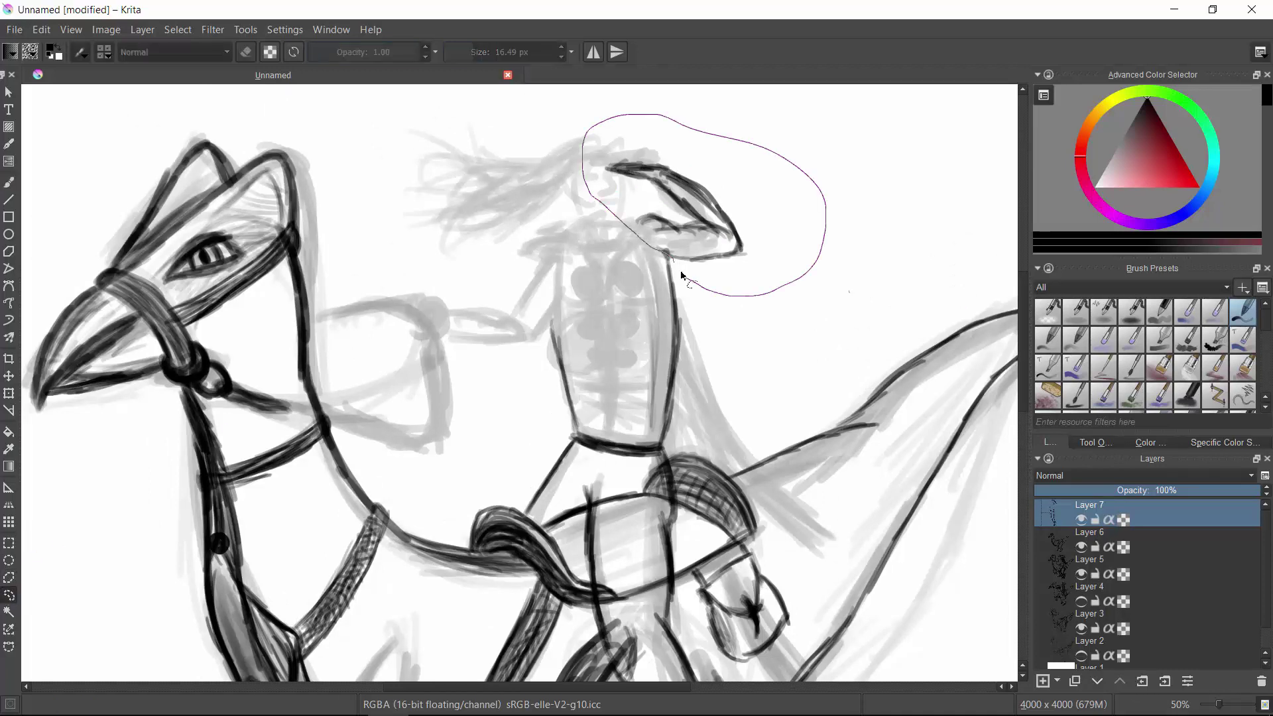
drag(583, 192, 680, 269)
key(ctrl+t)
drag(855, 199, 784, 250)
drag(680, 112, 784, 262)
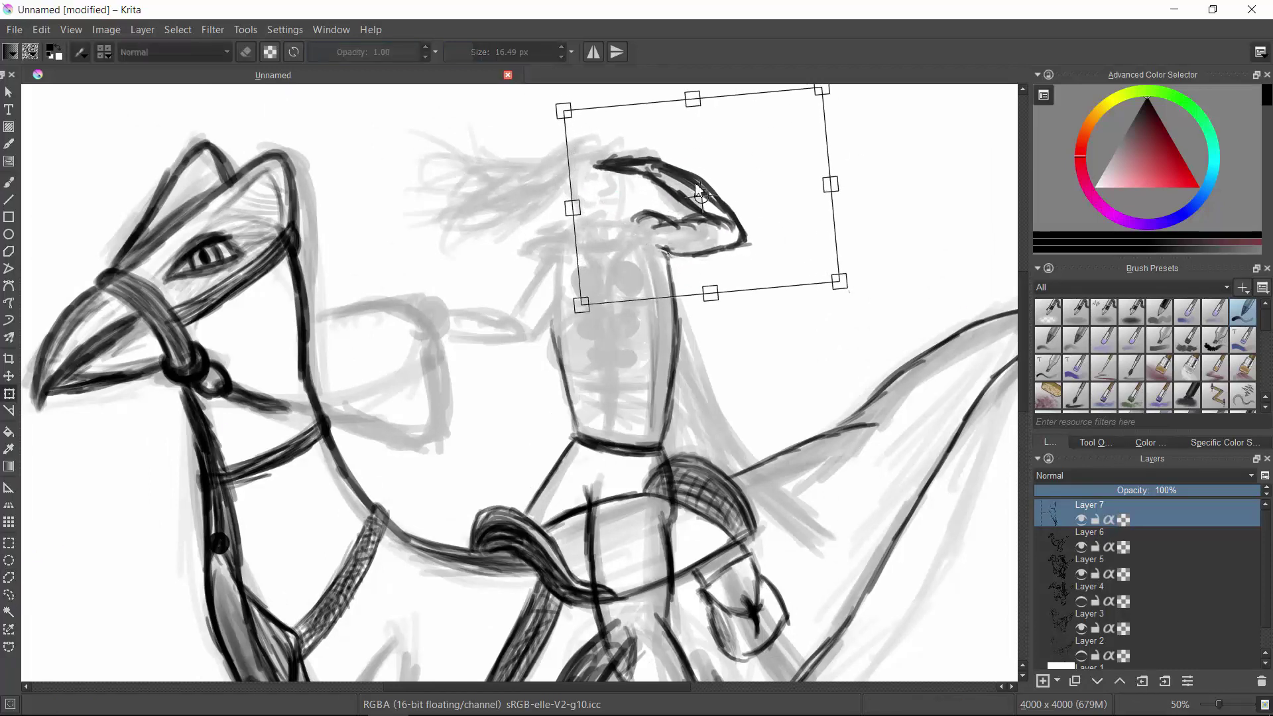
key(Return)
key(ctrl+shift+a)
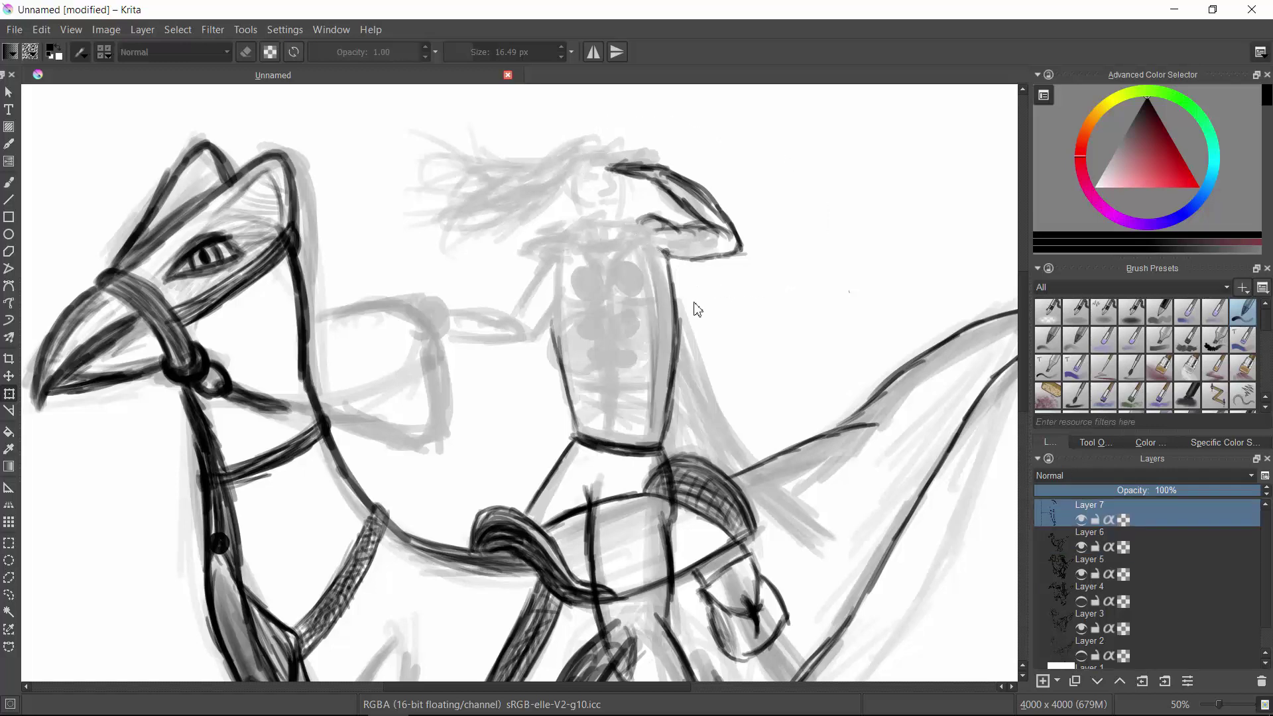
Step: Return to the freehand brush with Layer 7 active after an accidental vector layer was added
key(shift+Insert)
key(b)
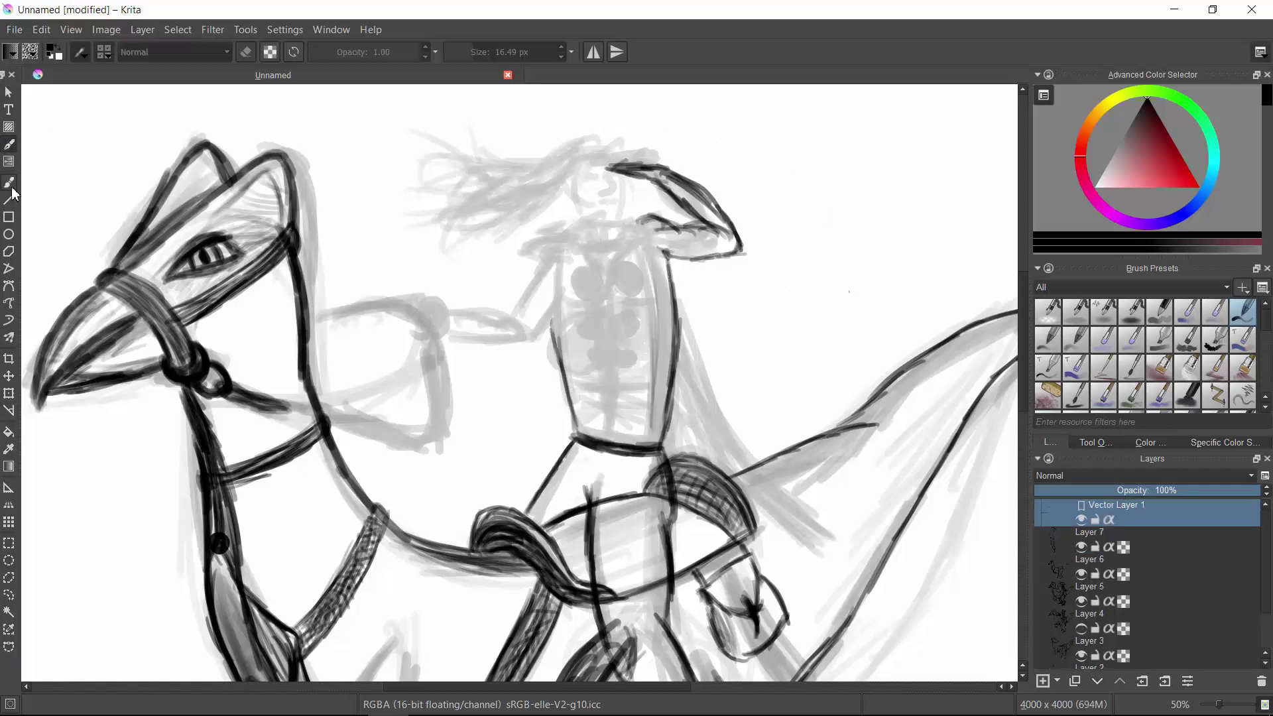
click(863, 260)
click(1153, 531)
mouse_move(849, 268)
mouse_down()
mouse_move(891, 209)
mouse_move(836, 260)
mouse_up()
key(e)
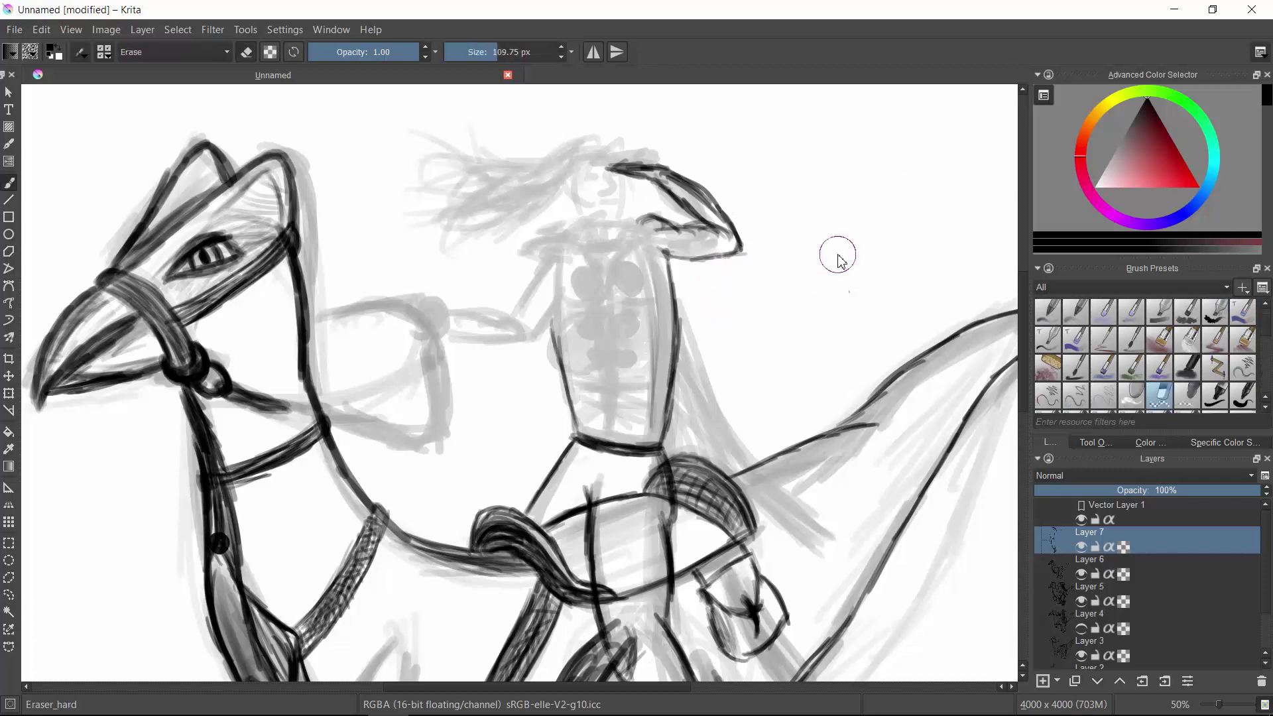
key(e)
Step: Delete the unwanted Vector Layer 1 from the layer's right-click menu
right_click(1127, 509)
click(1124, 522)
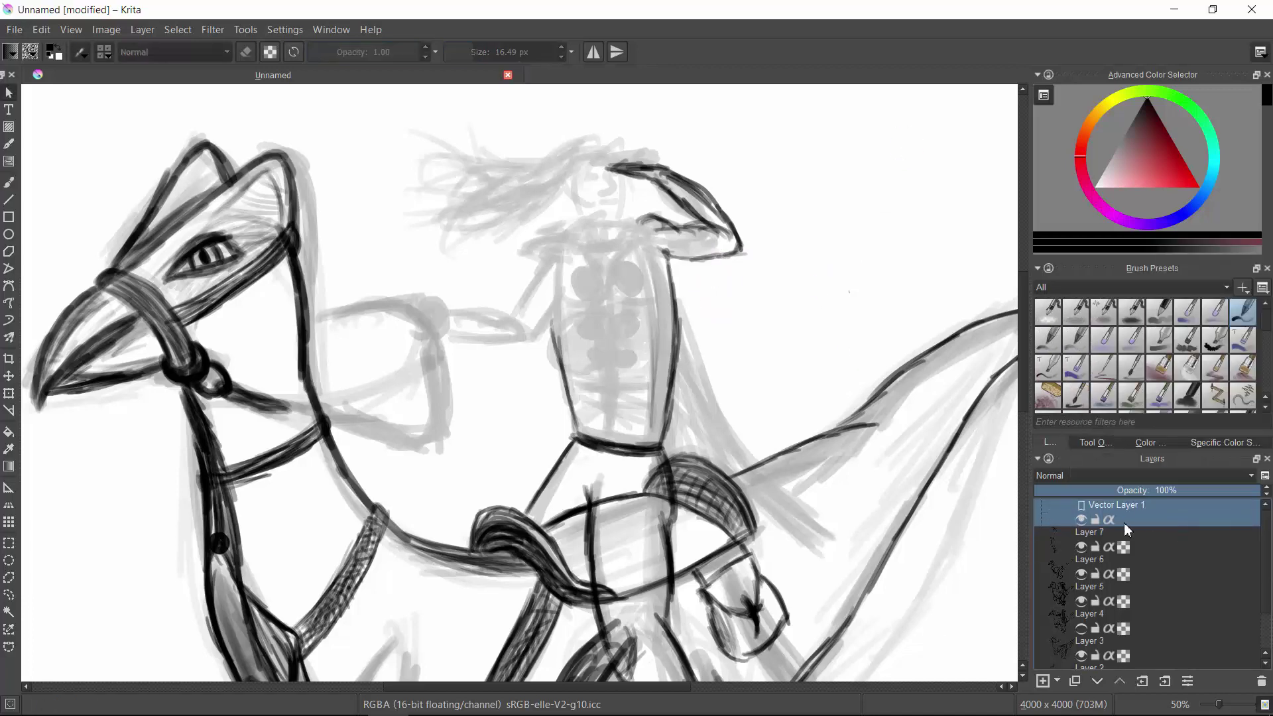
right_click(1127, 510)
click(1160, 288)
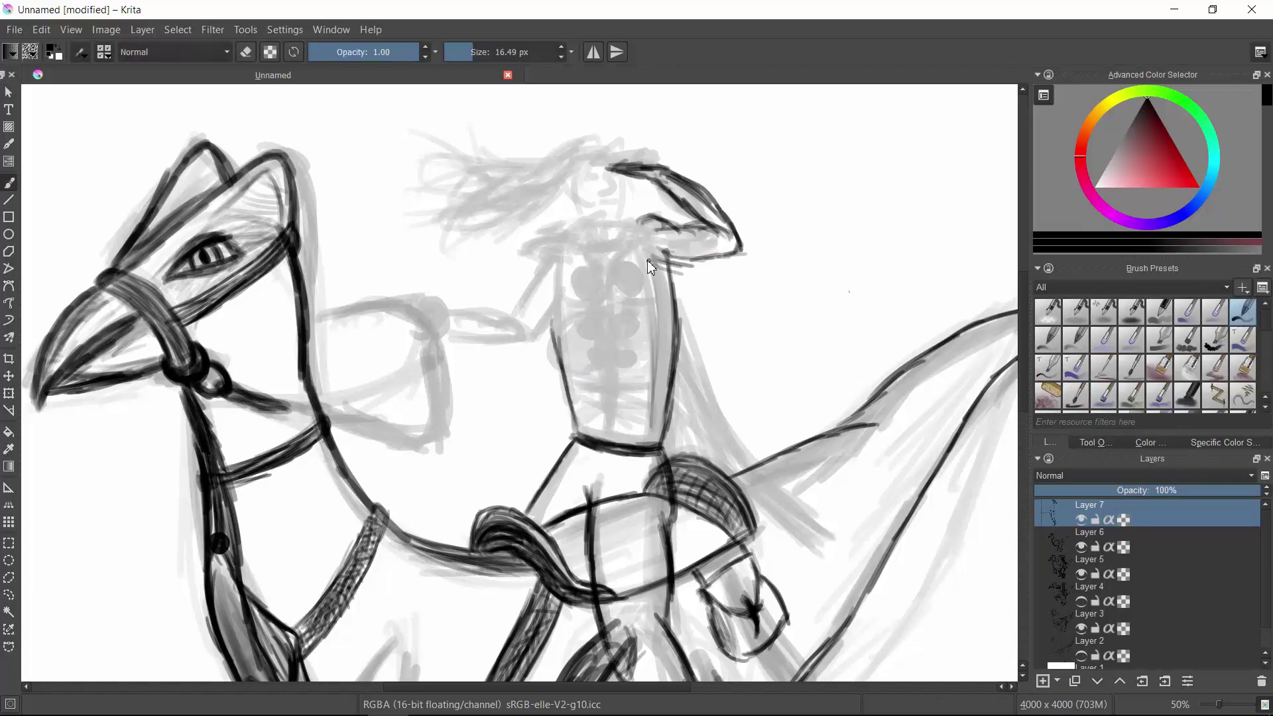
Step: Ink the rider's jaw, arm and the arm's lower contour
drag(689, 238, 746, 267)
drag(640, 222, 704, 246)
drag(550, 260, 521, 317)
drag(555, 312, 525, 344)
mouse_move(439, 312)
mouse_down()
mouse_move(497, 308)
mouse_move(527, 328)
mouse_up()
drag(527, 335, 441, 339)
mouse_move(312, 321)
mouse_down()
mouse_move(405, 317)
mouse_move(378, 344)
mouse_up()
Step: Ink and refine the rider's hand and forearm, plus the sleeve's edge and lower contour
scroll(415, 320, up, 3)
drag(371, 278, 67, 308)
mouse_move(338, 258)
mouse_down()
mouse_move(441, 255)
mouse_move(444, 358)
mouse_up()
drag(475, 291, 646, 311)
drag(493, 335, 692, 325)
scroll(427, 392, down, 5)
scroll(427, 391, up, 3)
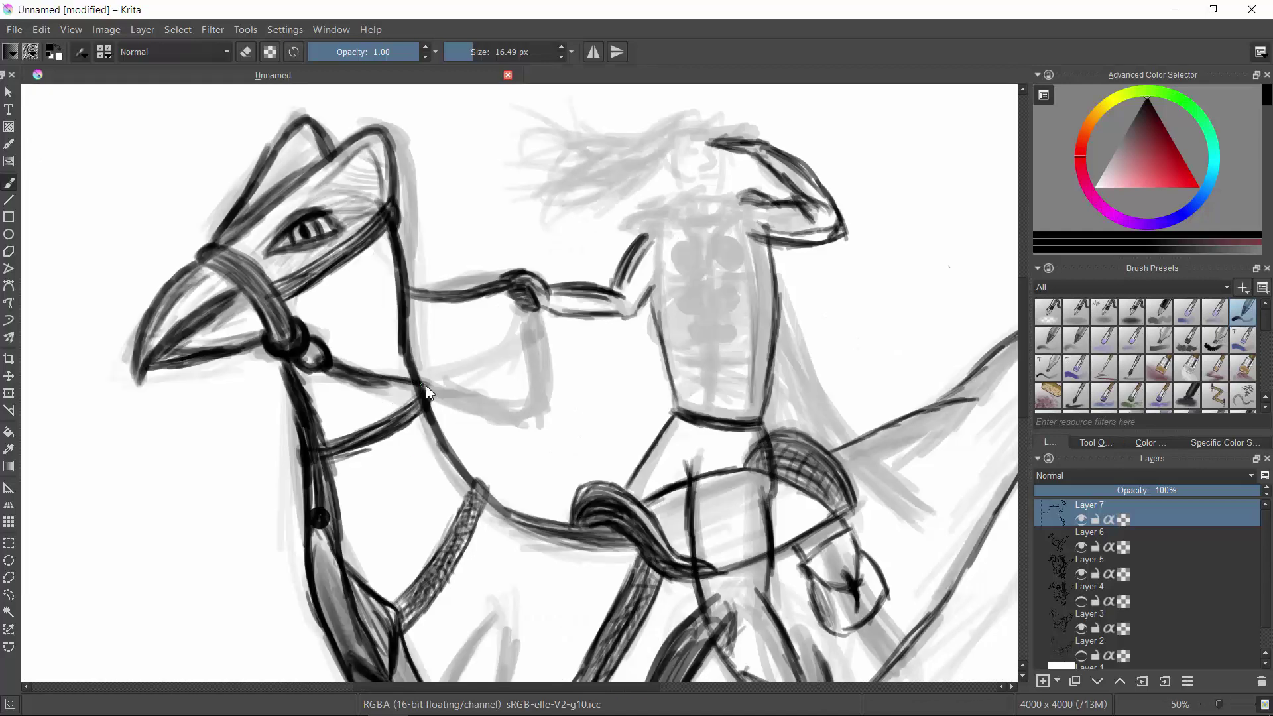
mouse_move(540, 427)
mouse_down()
mouse_move(535, 313)
mouse_move(540, 431)
mouse_up()
drag(375, 381, 540, 430)
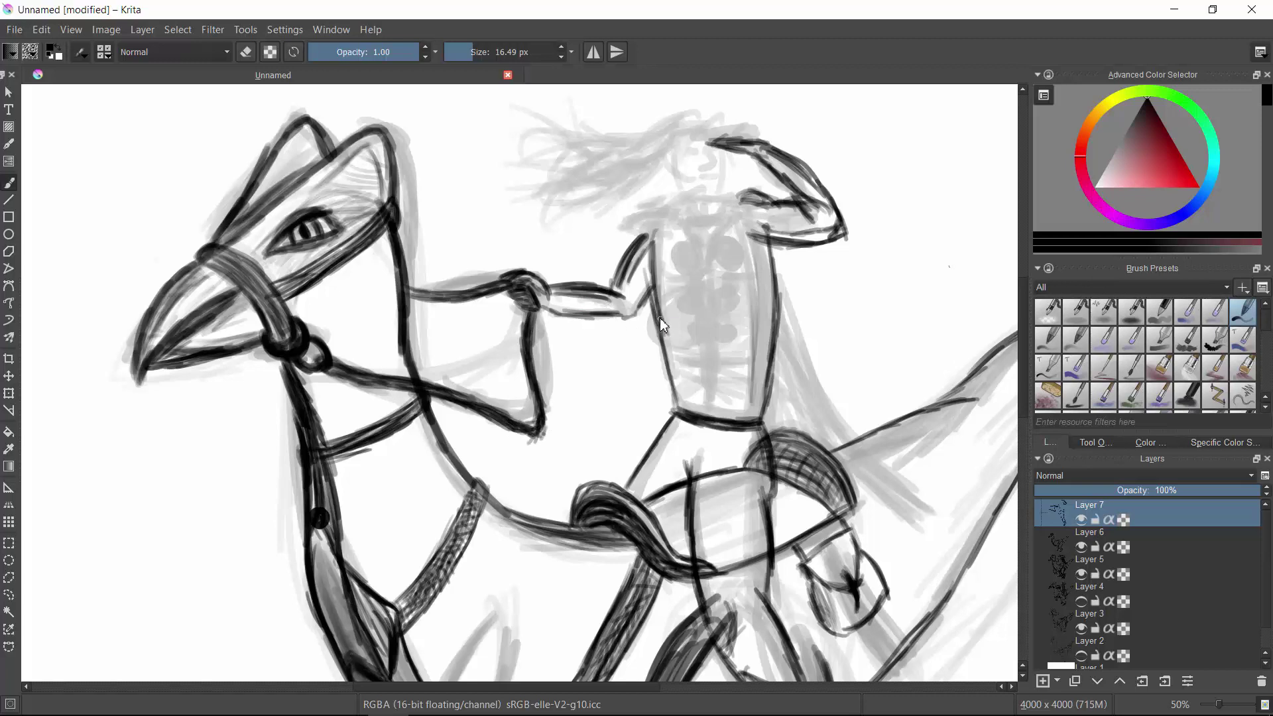
Step: Draw two long torso ovals, an arching curve between them, and the centre loop and vertical lines
mouse_move(686, 258)
mouse_down()
mouse_move(665, 259)
mouse_move(737, 303)
mouse_up()
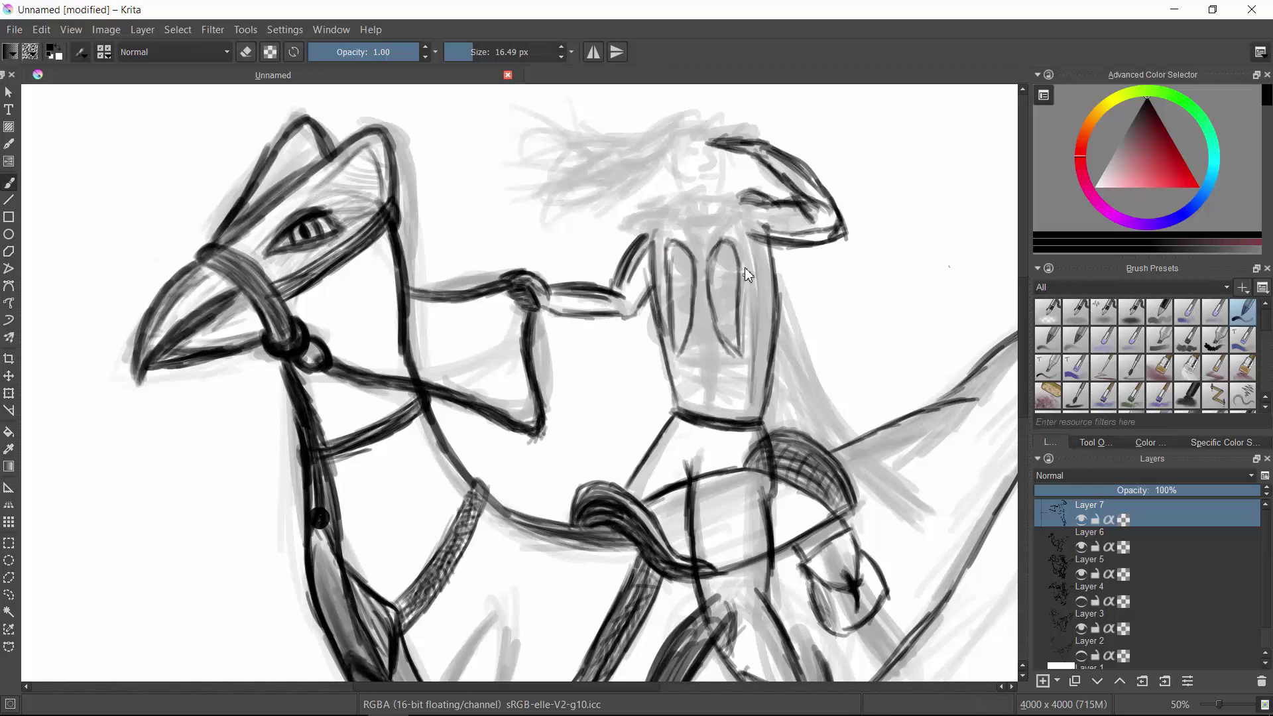
scroll(742, 295, up, 2)
drag(593, 310, 704, 309)
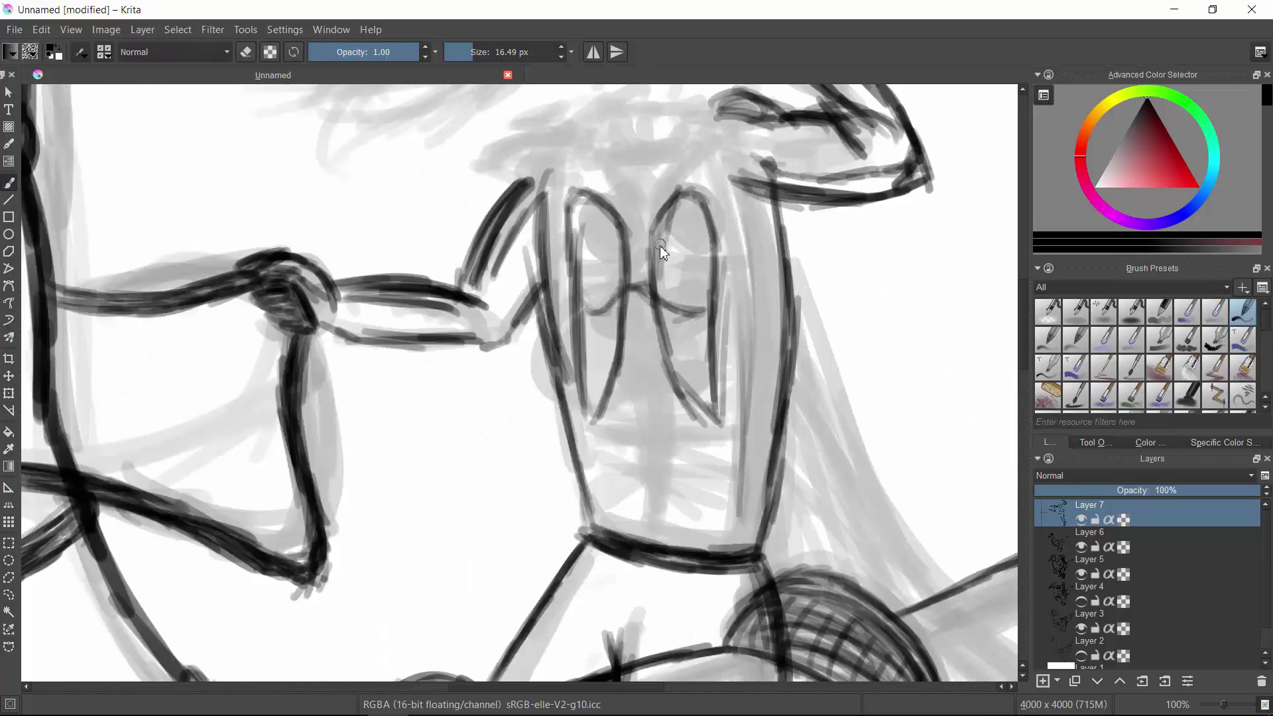
drag(632, 342, 596, 501)
drag(658, 337, 661, 412)
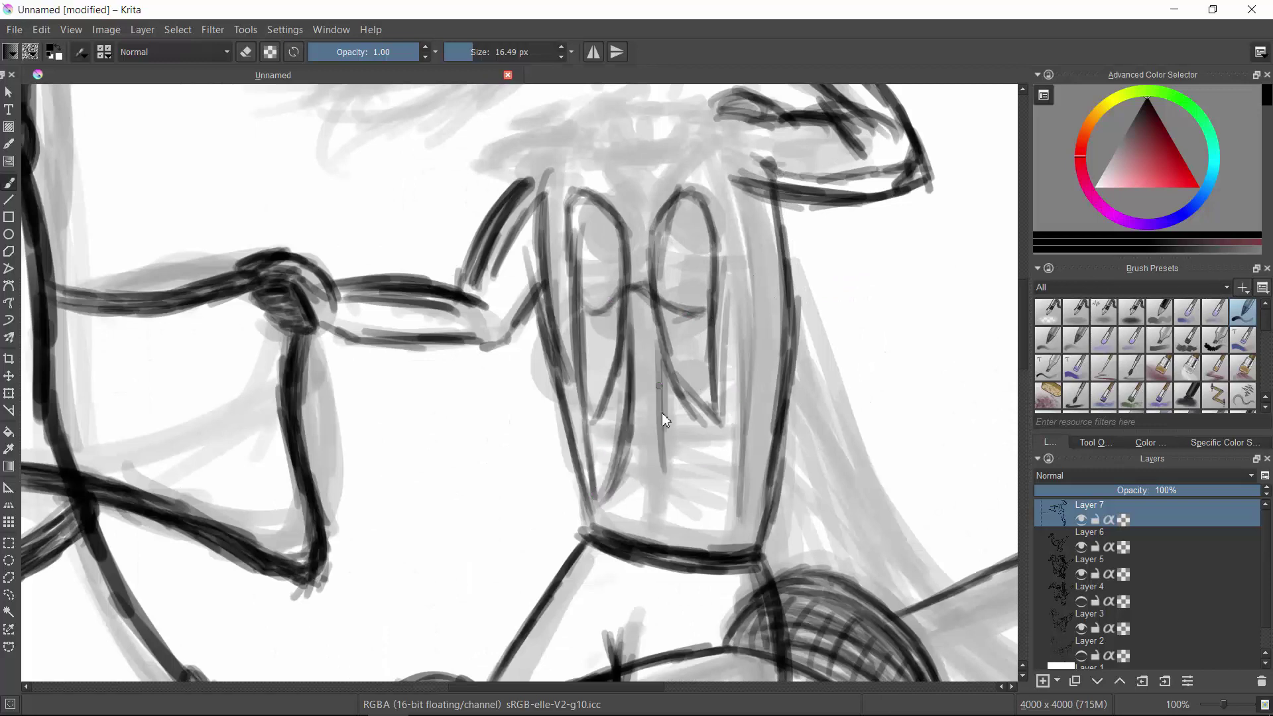
drag(660, 305, 716, 524)
drag(683, 197, 640, 375)
mouse_move(623, 285)
mouse_down()
mouse_move(654, 314)
mouse_move(778, 261)
mouse_up()
Step: Add a strap arc and diagonal across the torso, hatch the lower torso, and darken the straps
drag(686, 395, 772, 444)
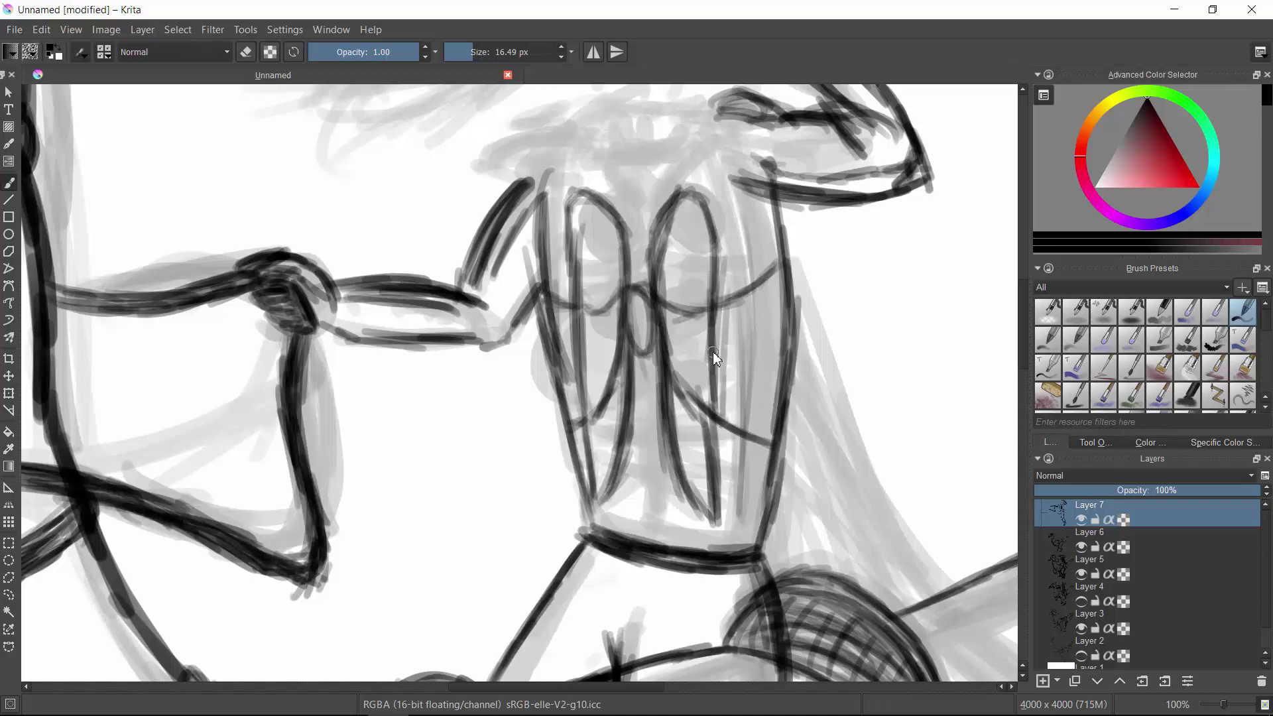
drag(663, 427, 719, 514)
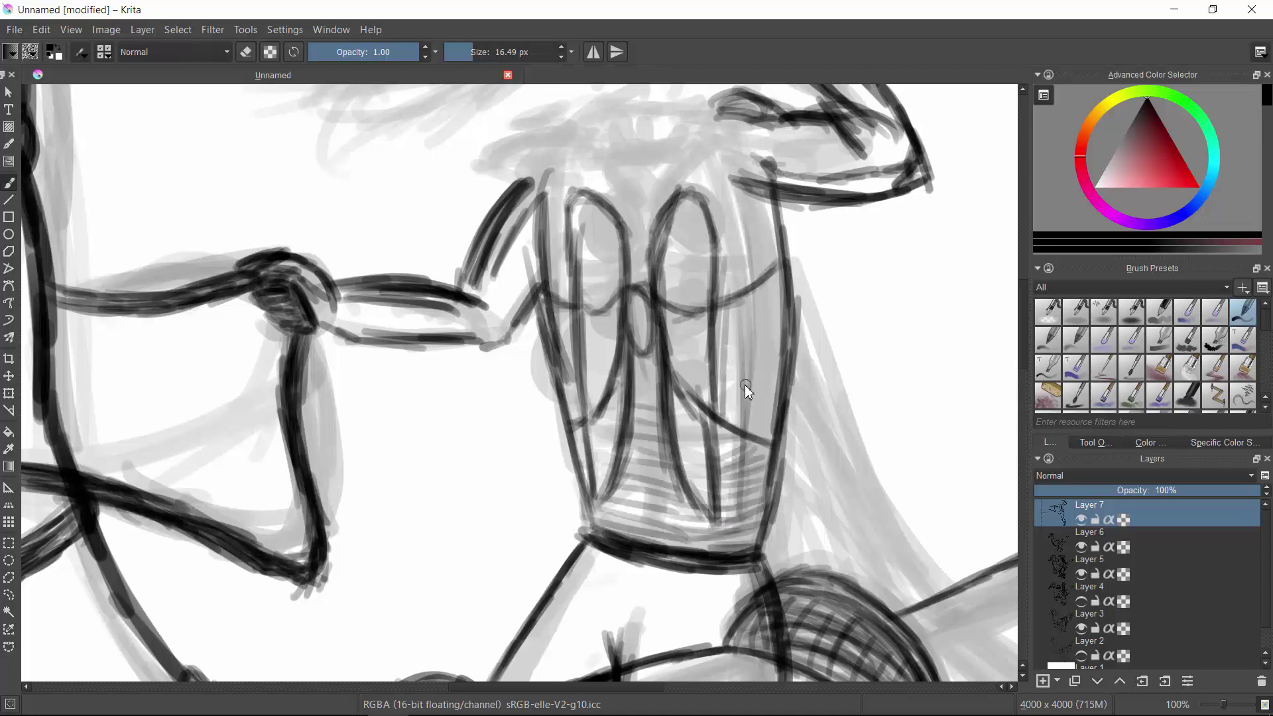
drag(673, 388, 772, 451)
drag(617, 292, 653, 352)
drag(646, 301, 779, 265)
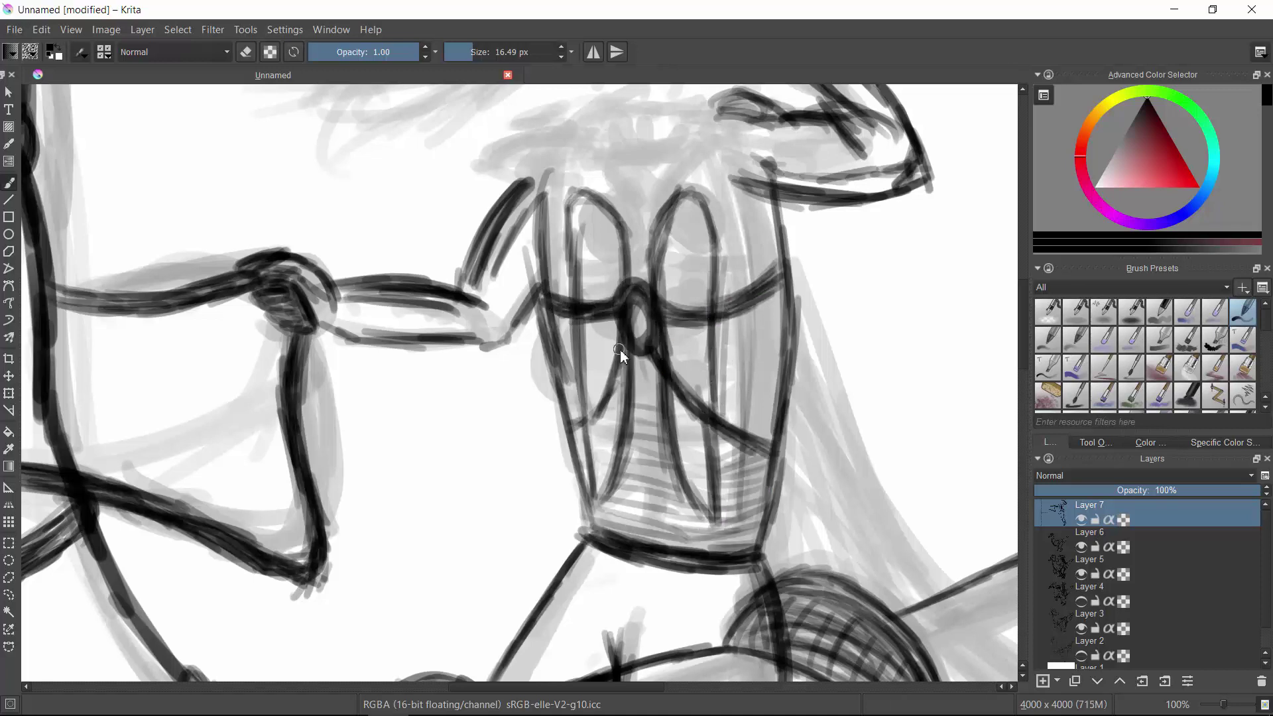
Step: Ink dark chest armor outlines and a curved band across the chest and left shoulder
drag(630, 199, 587, 295)
drag(547, 139, 633, 298)
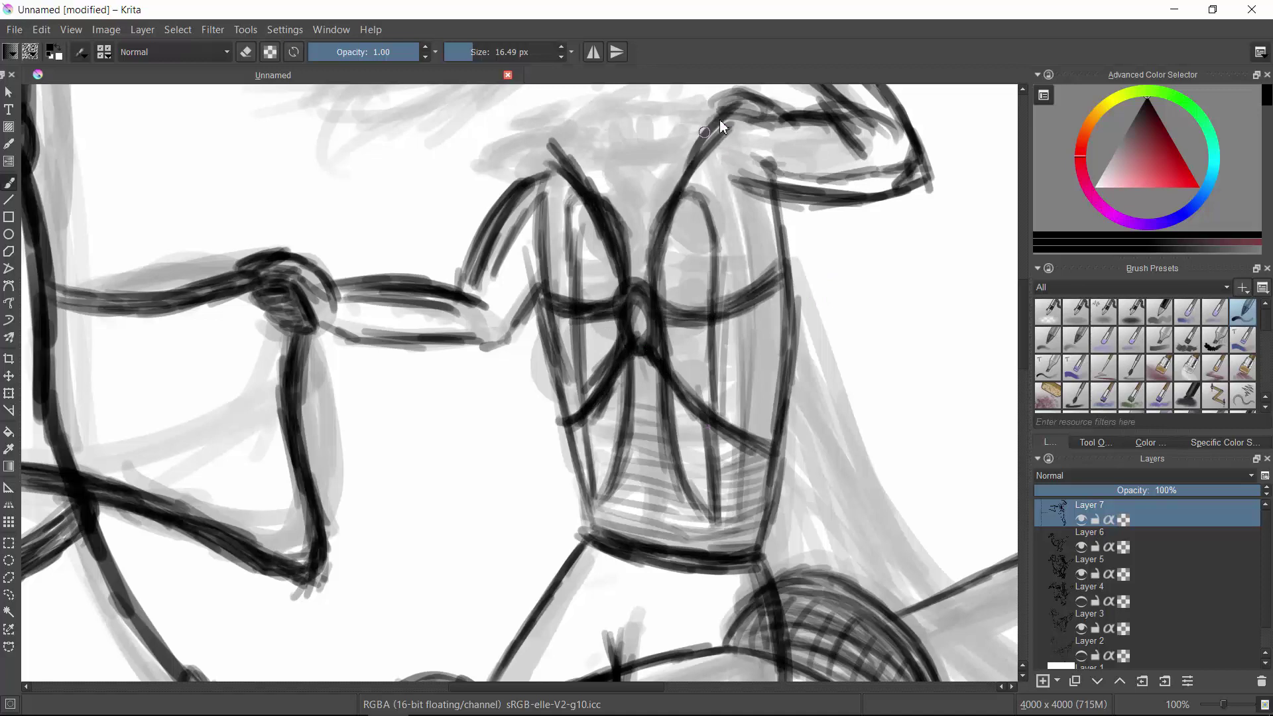
drag(662, 219, 719, 119)
drag(597, 117, 577, 264)
key(e)
key(slash)
drag(580, 331, 597, 358)
mouse_move(560, 256)
mouse_down()
mouse_move(600, 362)
mouse_move(554, 424)
mouse_move(593, 331)
mouse_move(653, 354)
mouse_move(467, 328)
mouse_up()
drag(467, 337, 524, 325)
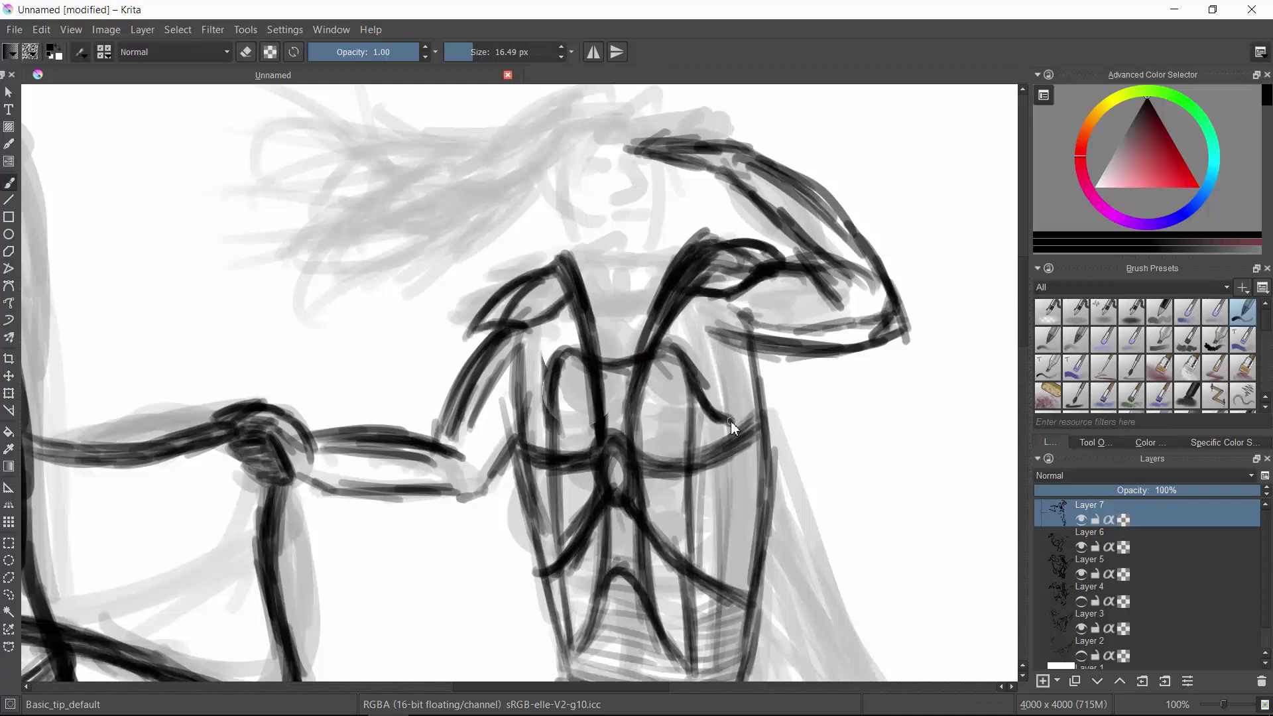
Step: Extend the torso outline down the right side and ink dark vertical stripes across the chest armor
drag(730, 420, 700, 676)
drag(567, 628, 538, 477)
drag(717, 630, 708, 417)
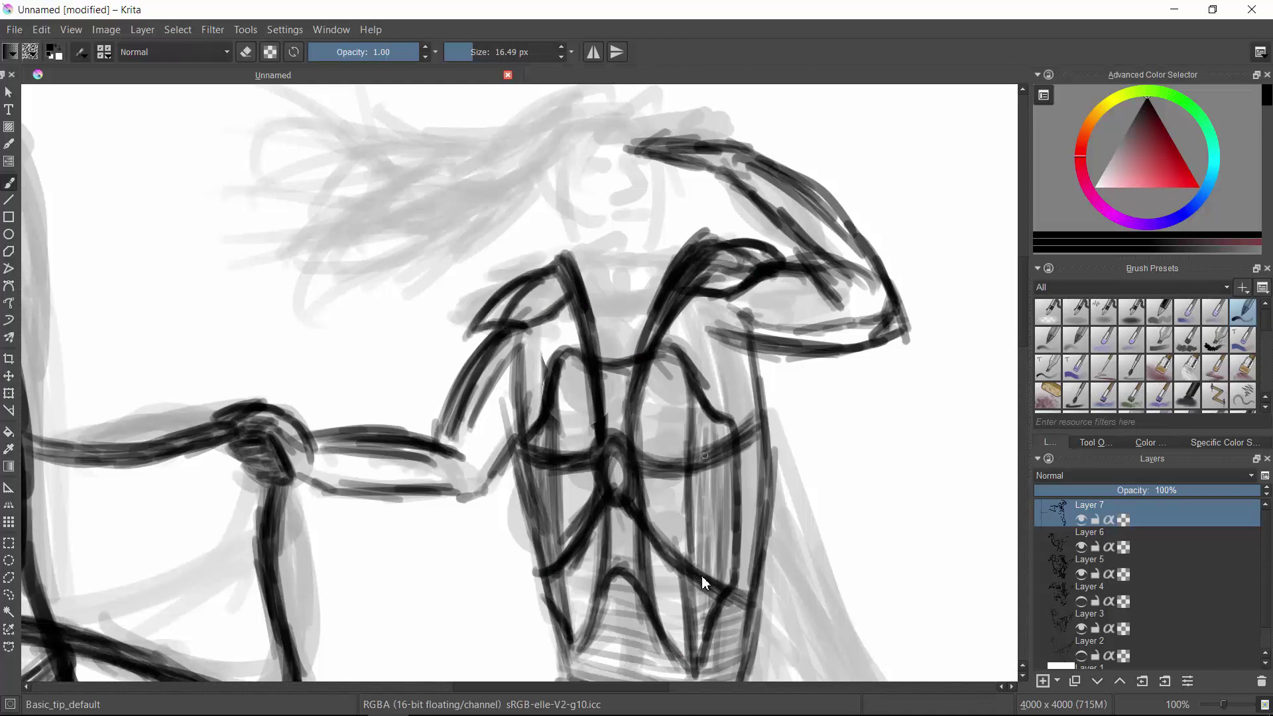
drag(646, 523, 642, 365)
drag(675, 524, 666, 379)
drag(688, 563, 677, 414)
mouse_move(596, 640)
mouse_down()
mouse_move(591, 456)
mouse_move(568, 354)
mouse_up()
drag(585, 632, 574, 348)
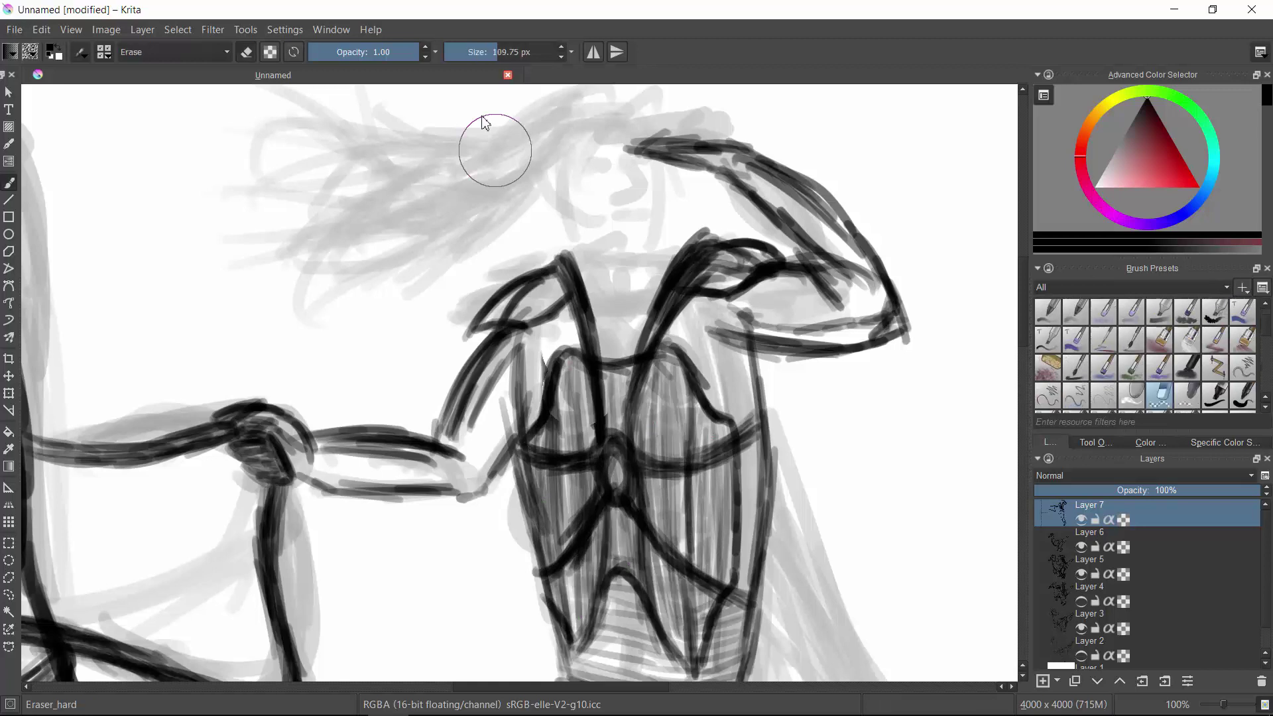
Step: Ink the right shoulder edge, then cross-hatch the arm and shoulder with an 8.74 px brush
key(slash)
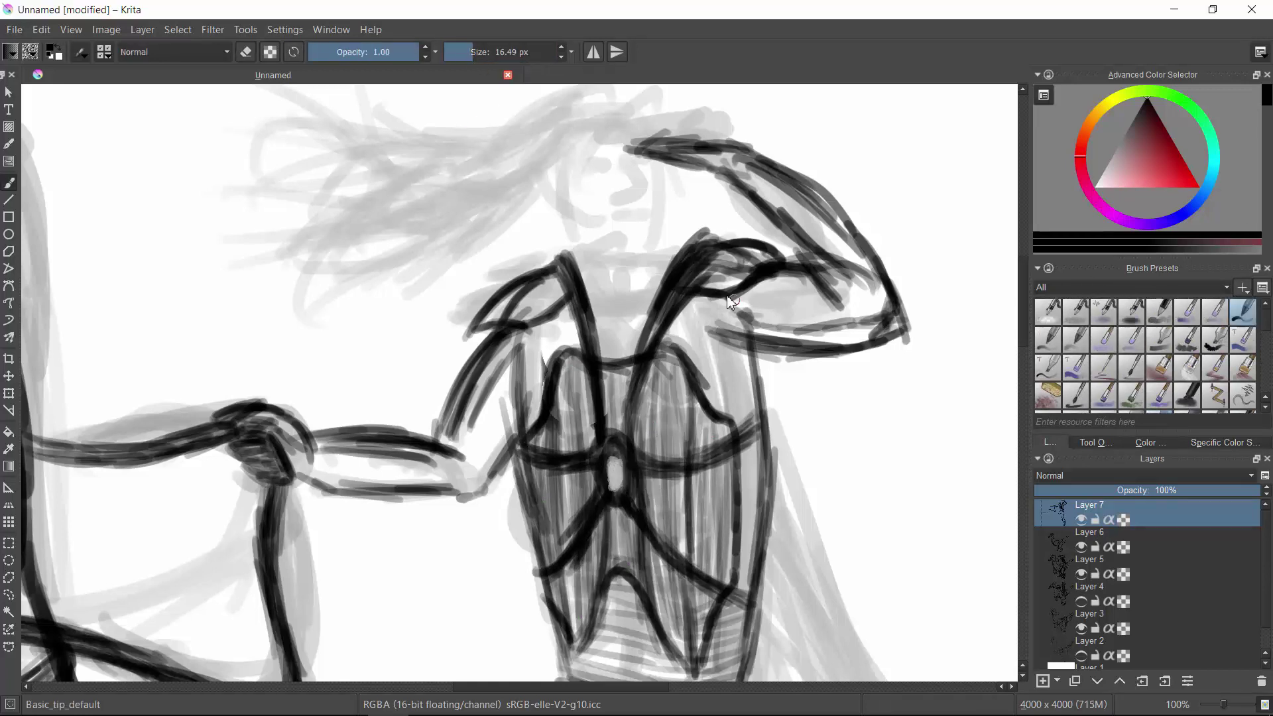
drag(808, 284, 804, 346)
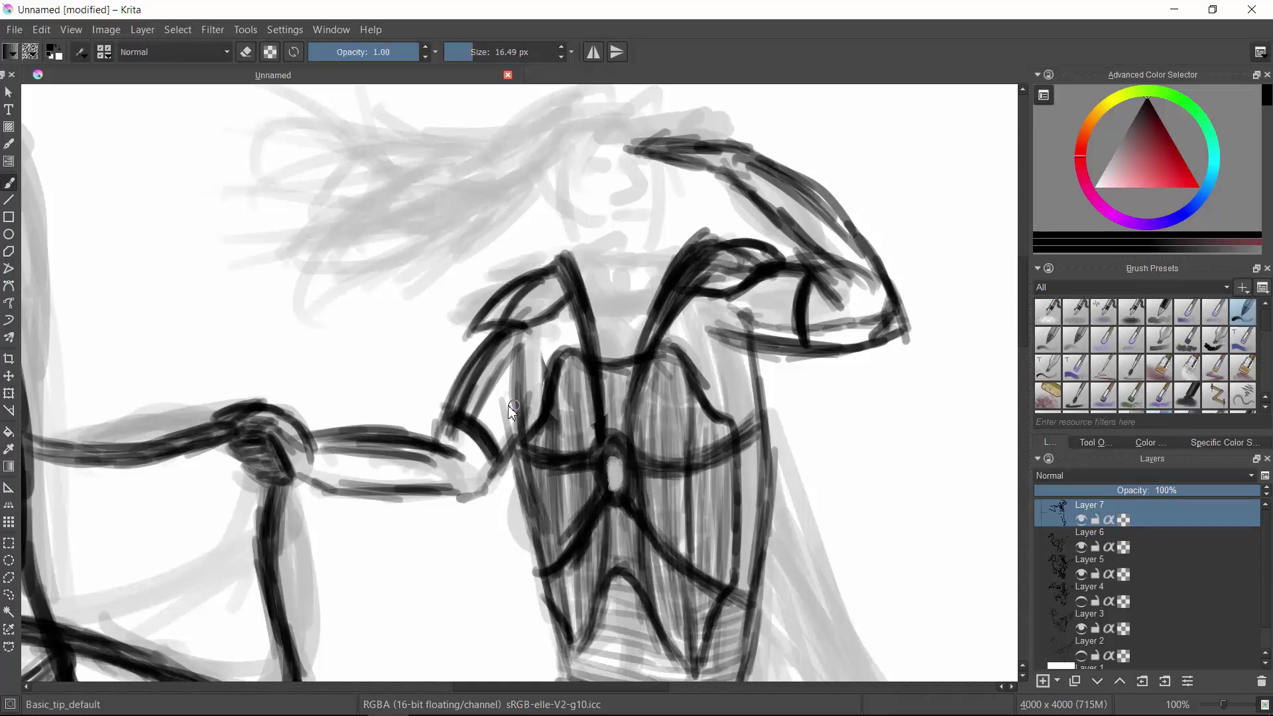
click(465, 53)
drag(478, 445, 514, 391)
drag(749, 298, 782, 275)
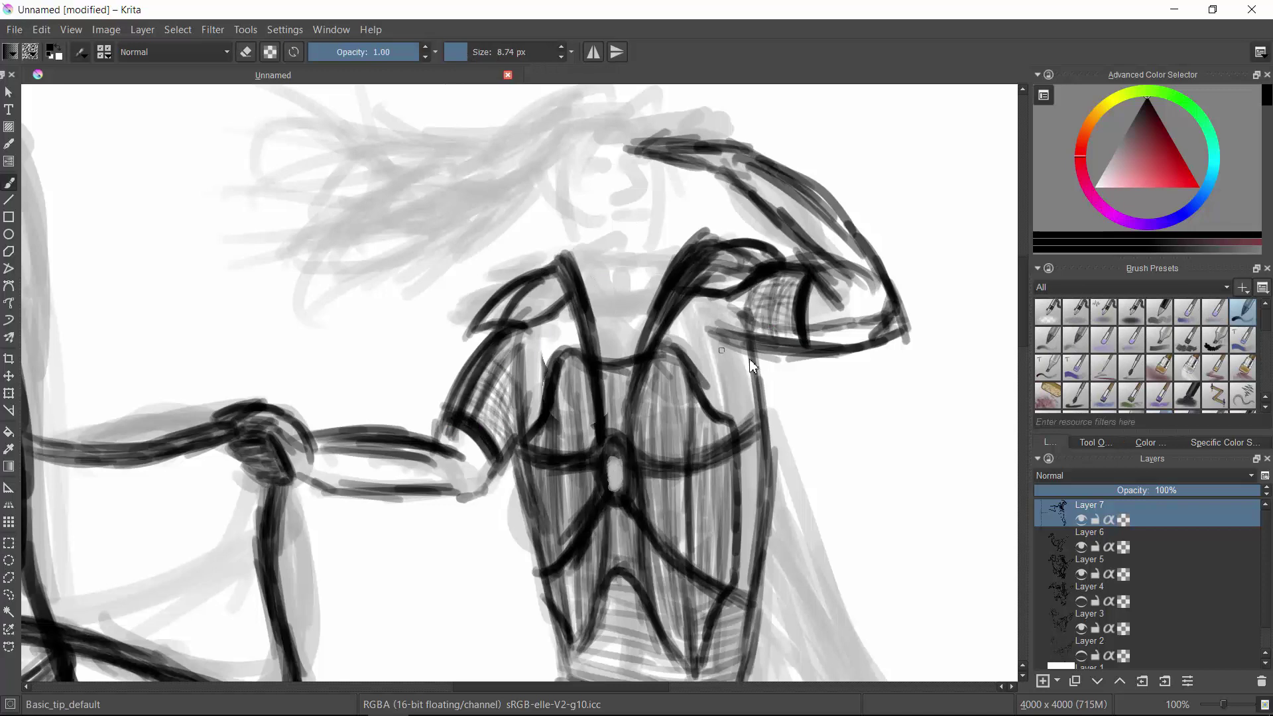
drag(702, 401, 763, 361)
drag(683, 328, 733, 295)
mouse_move(716, 398)
mouse_down()
mouse_move(703, 352)
mouse_move(753, 391)
mouse_up()
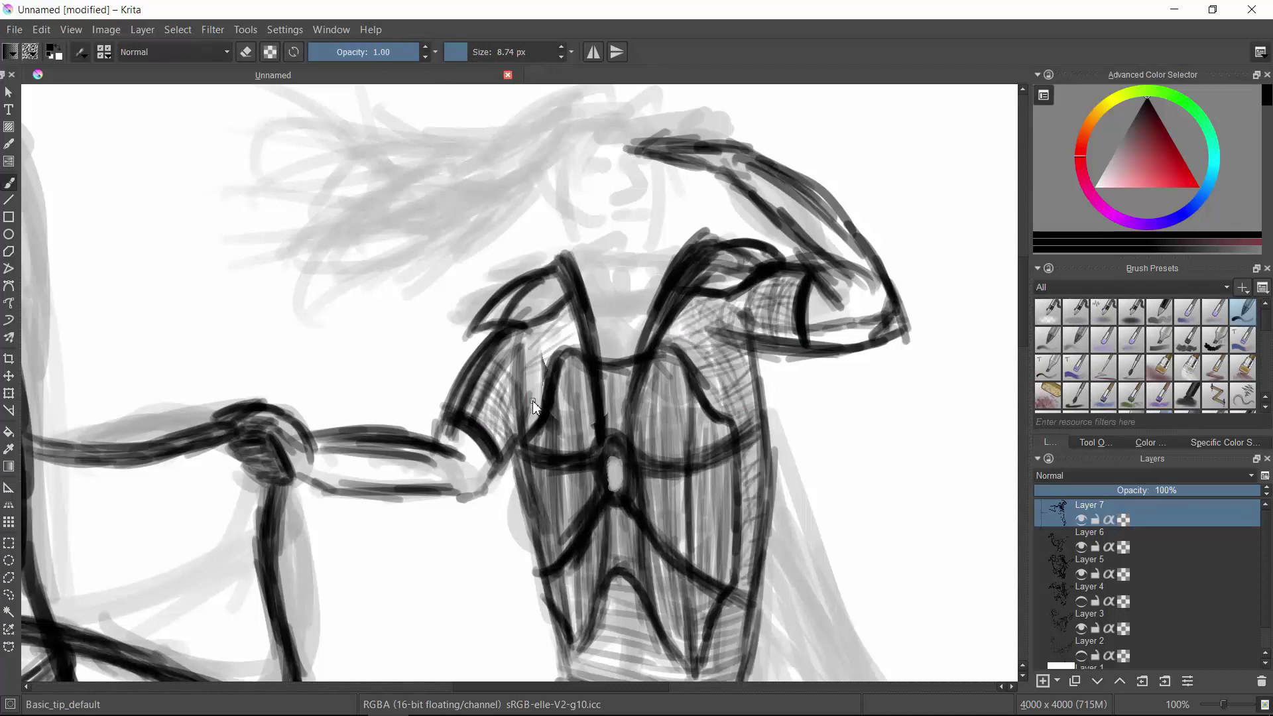
Step: Hatch the left sleeve, collar and mid-torso, and add a curved line under the chin
drag(563, 321, 570, 348)
drag(490, 391, 515, 355)
drag(595, 302, 649, 307)
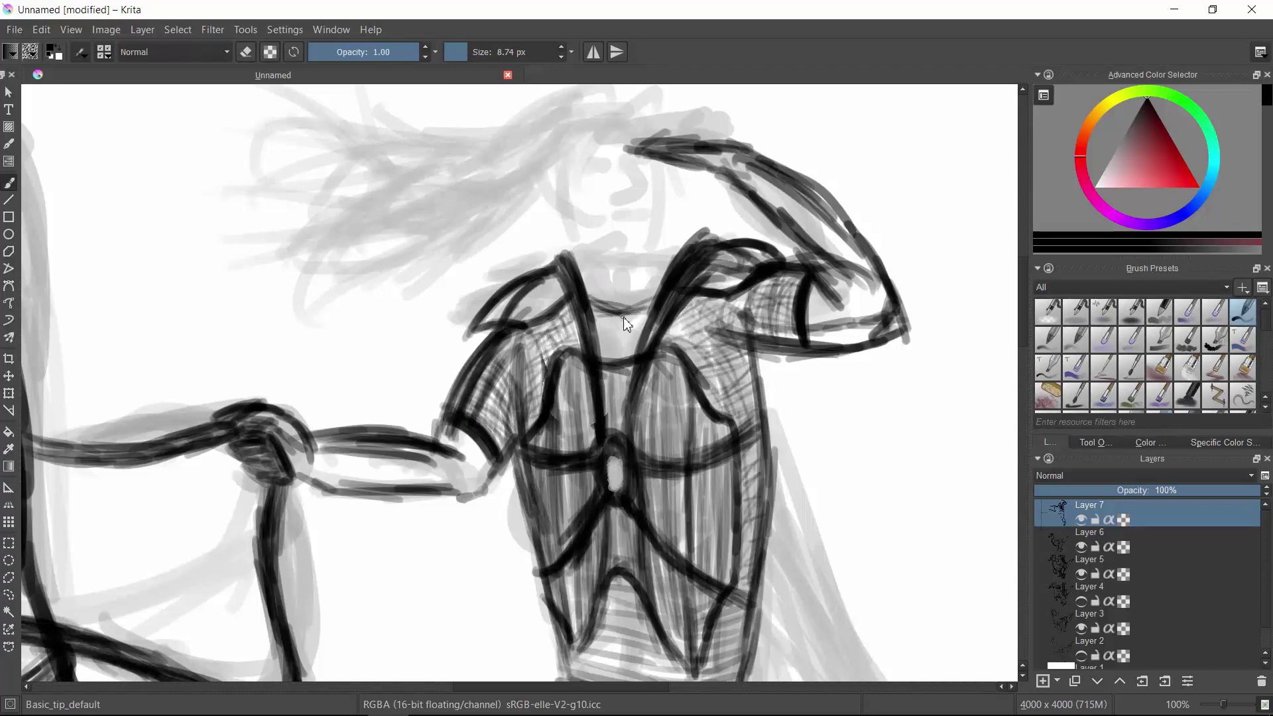
scroll(602, 380, down, 5)
mouse_move(656, 417)
mouse_down()
mouse_move(587, 540)
mouse_move(626, 517)
mouse_up()
drag(755, 305, 746, 401)
scroll(592, 511, up, 8)
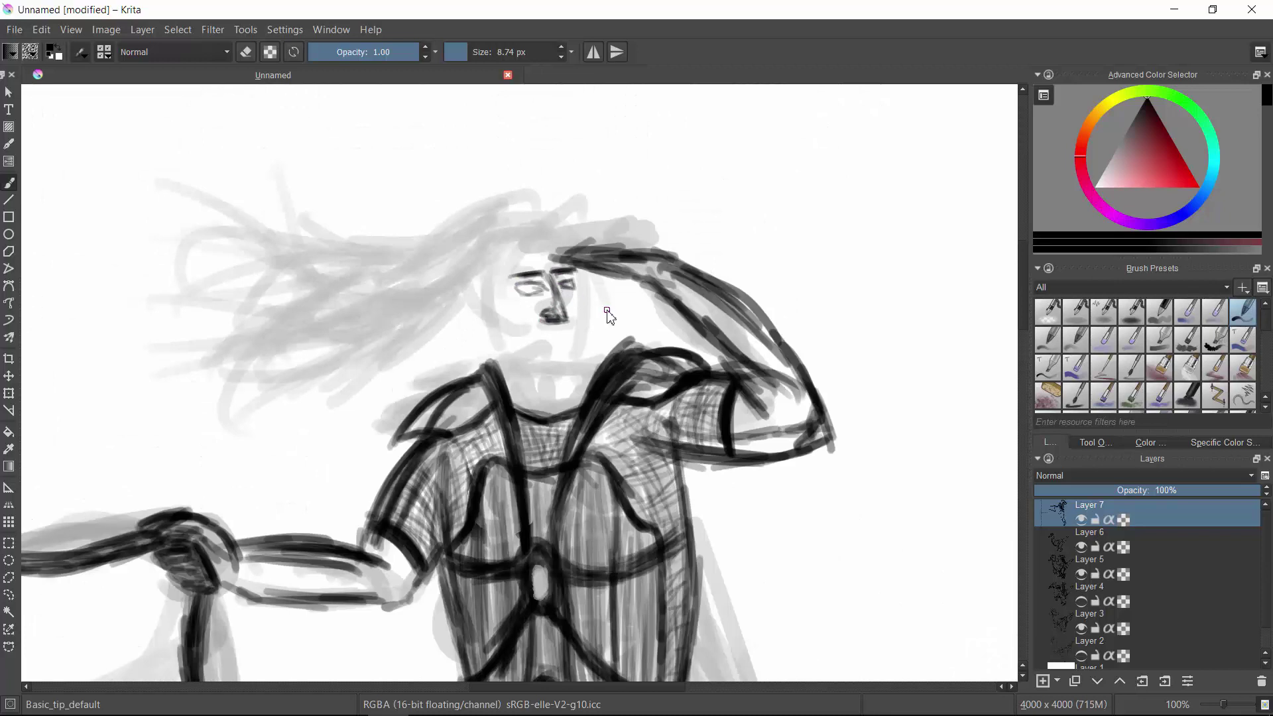
Step: Draw the mouth line and a short jaw line, then freehand-select around the face
scroll(608, 311, up, 1)
drag(497, 332, 556, 329)
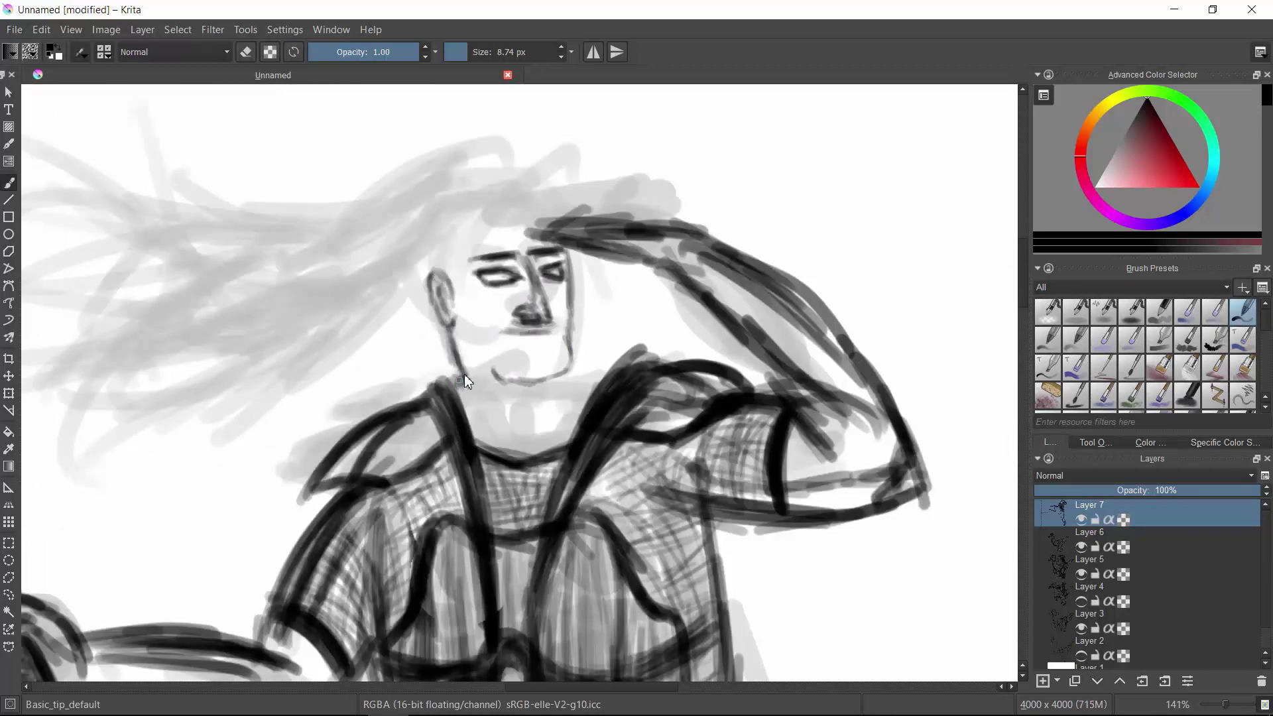
drag(463, 374, 470, 388)
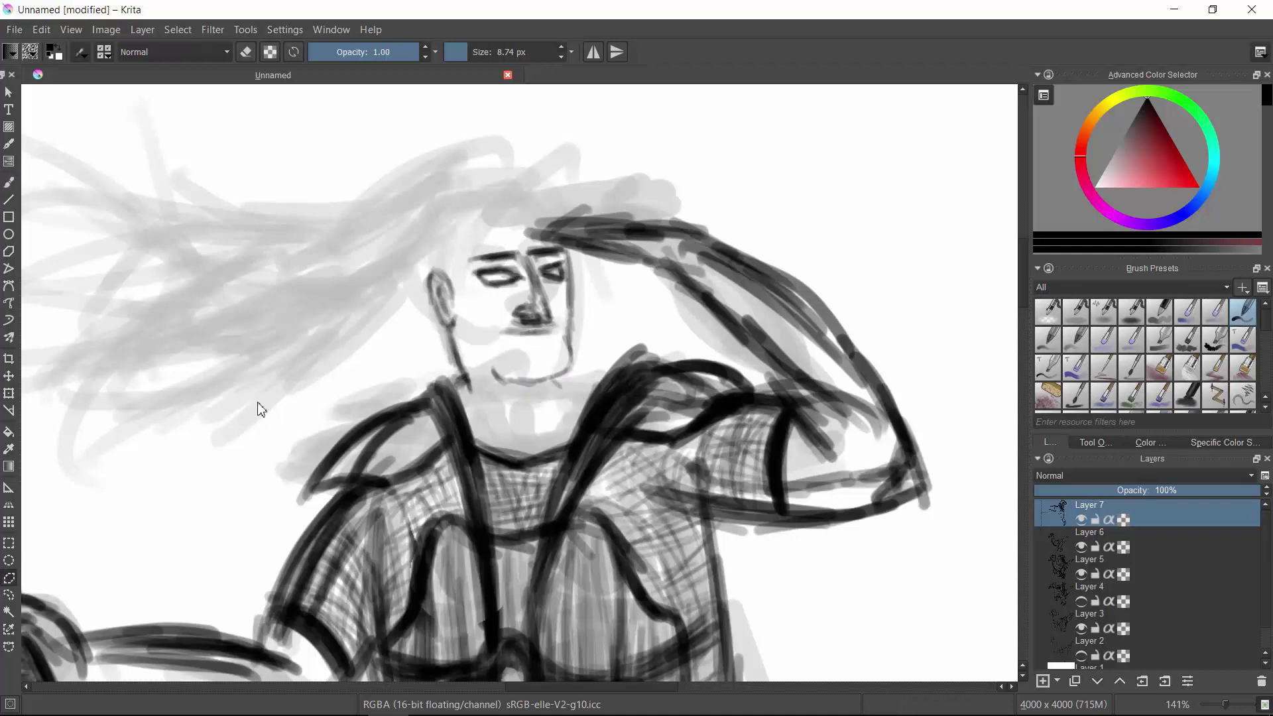
drag(519, 243, 510, 241)
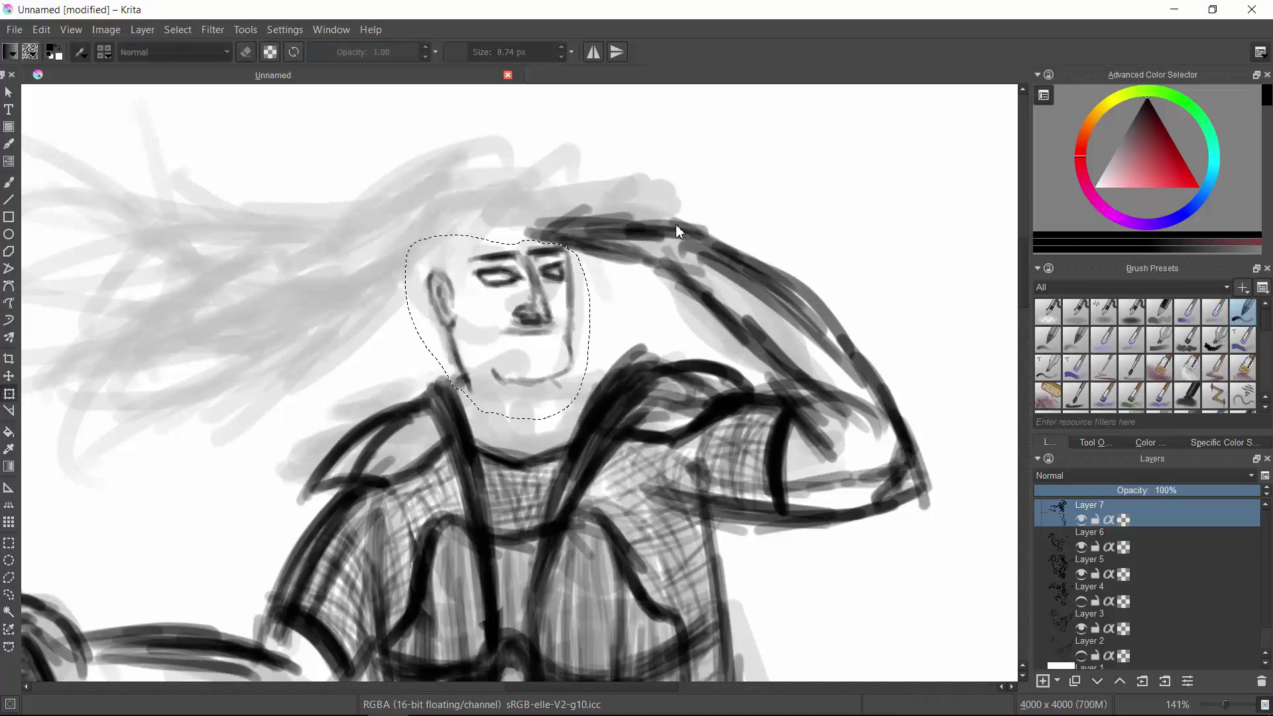
Step: Nudge the selected face slightly to the right with a transform, then clear the selection
key(ctrl+t)
drag(499, 321, 519, 322)
key(Return)
key(b)
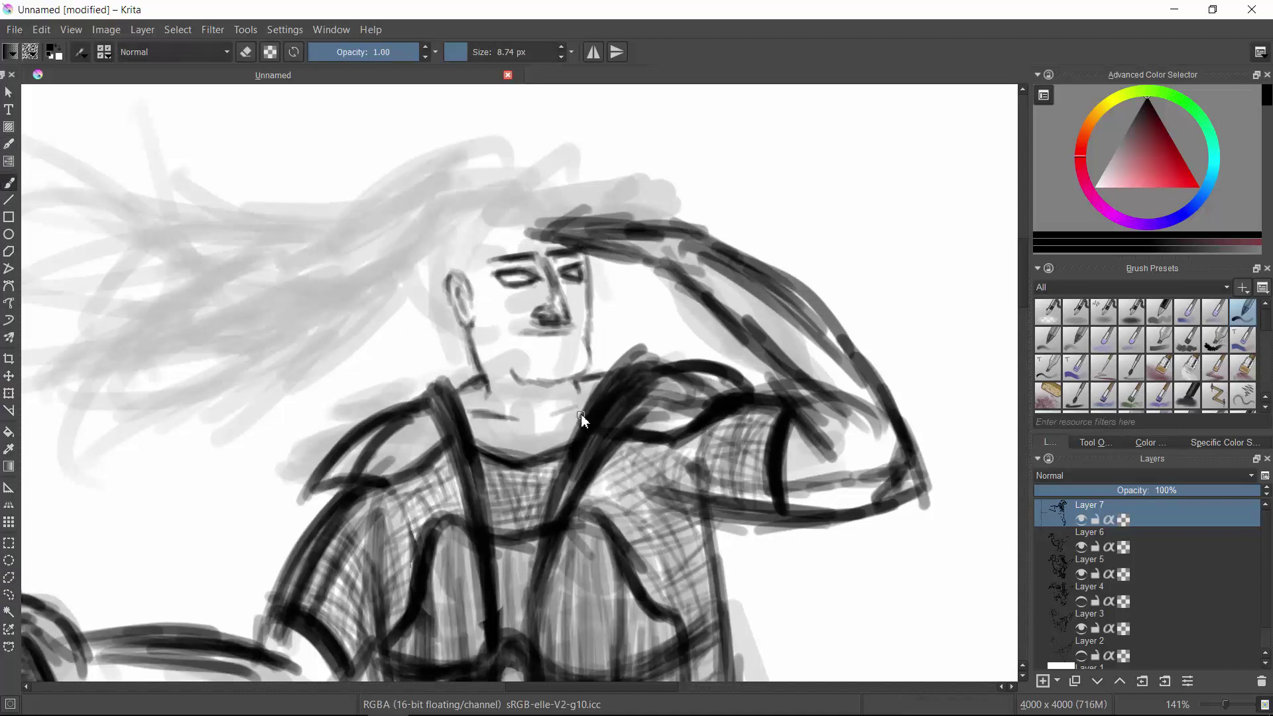
Step: Draw the lips and darken the nose, nostrils and nose bridge
scroll(551, 425, up, 4)
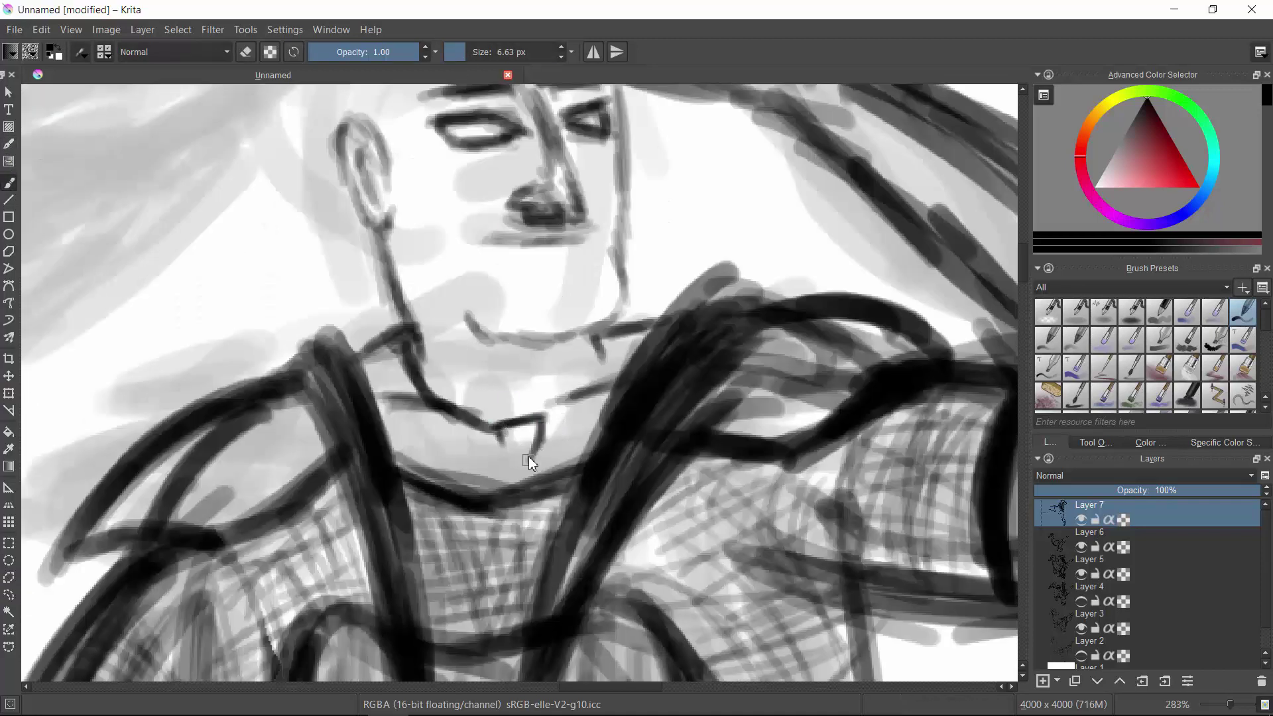
key(minus)
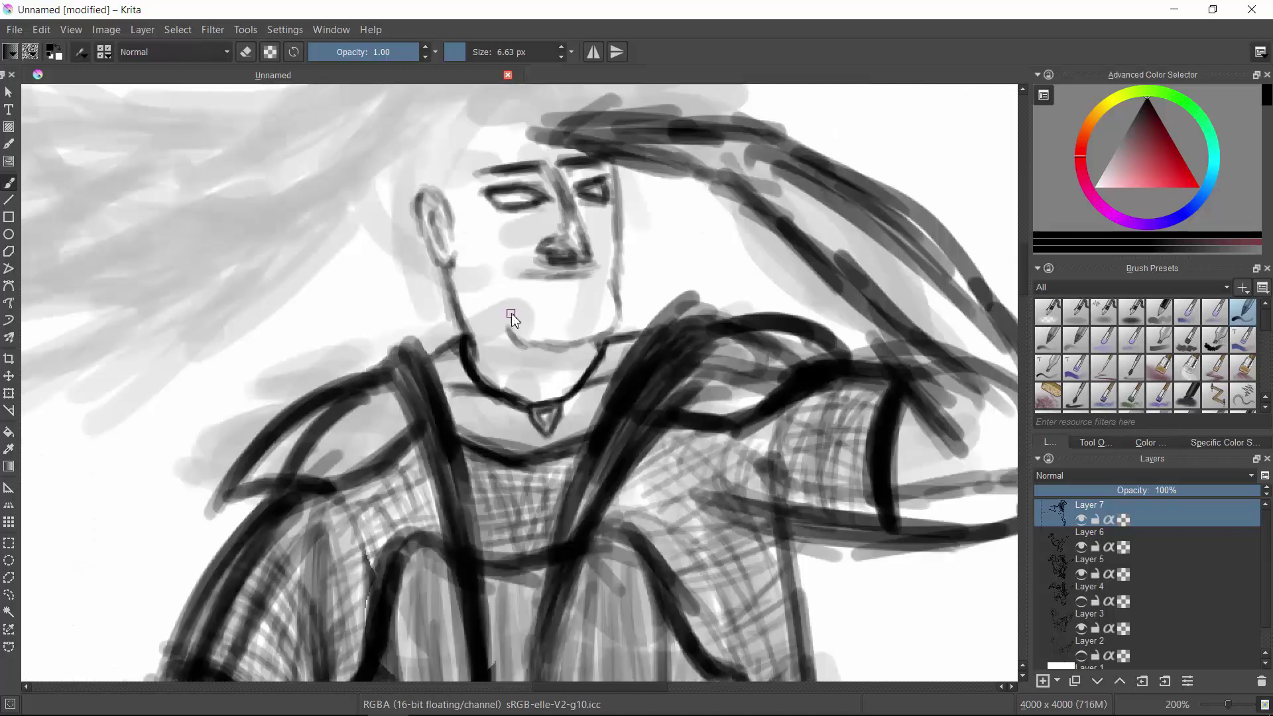
mouse_move(530, 278)
mouse_down()
mouse_move(577, 275)
mouse_move(567, 281)
mouse_move(586, 302)
mouse_move(613, 278)
mouse_move(588, 265)
mouse_up()
drag(556, 175, 595, 252)
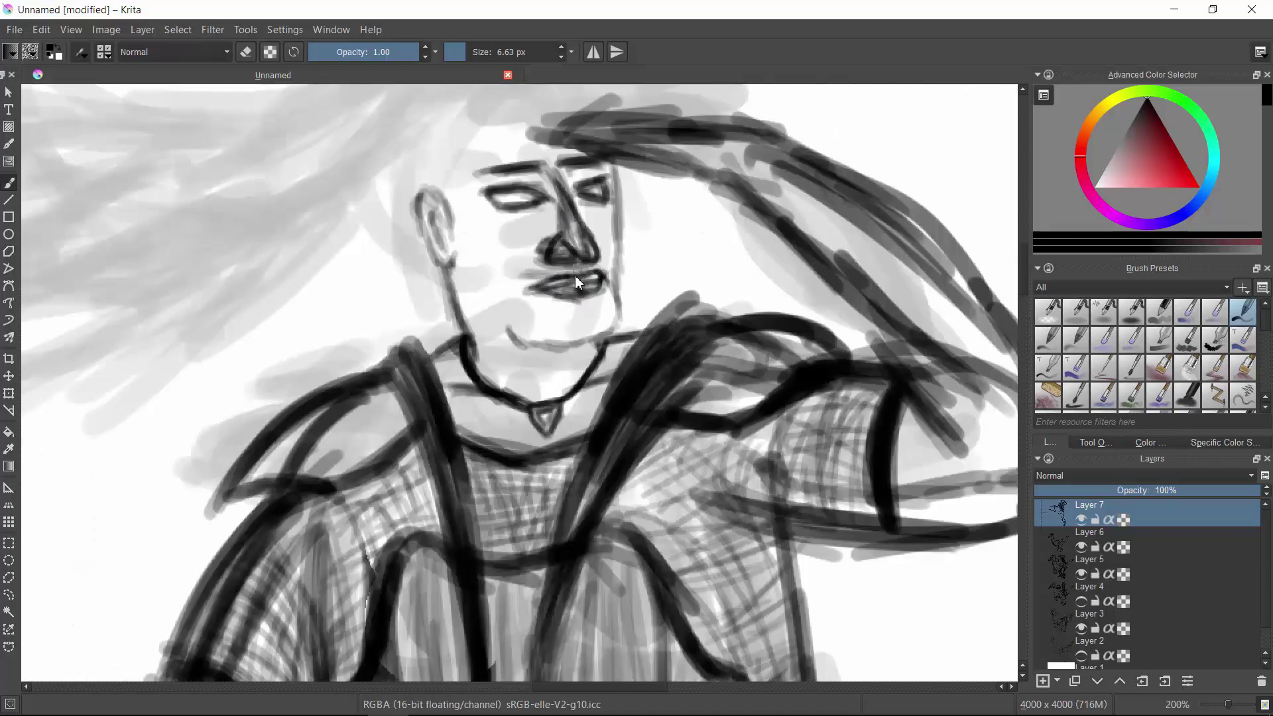
drag(551, 193, 545, 222)
Step: At 0.64 brush opacity, shade the ear and jaw and add beard stubble on chin and mustache
click(379, 51)
mouse_move(444, 186)
mouse_down()
mouse_move(462, 249)
mouse_move(521, 341)
mouse_up()
mouse_move(504, 292)
mouse_down()
mouse_move(550, 344)
mouse_move(598, 322)
mouse_up()
scroll(606, 268, up, 2)
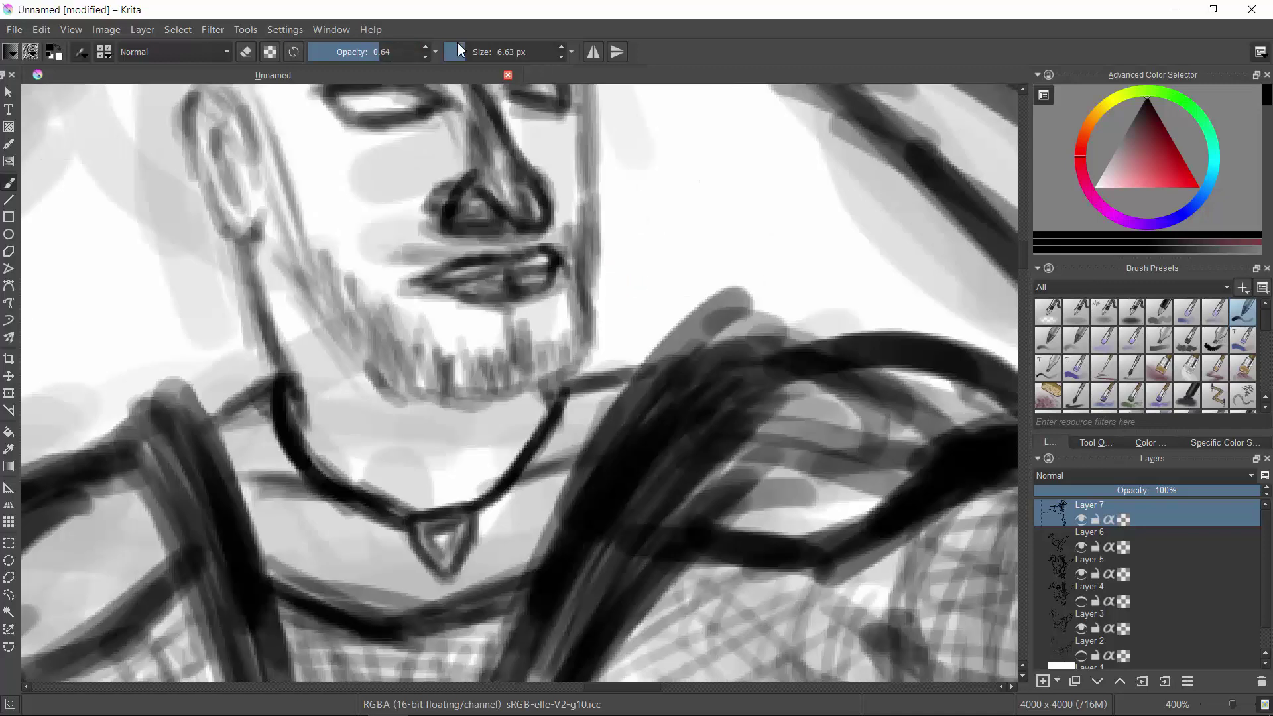
mouse_move(252, 104)
mouse_down()
mouse_move(296, 188)
mouse_move(369, 275)
mouse_up()
drag(422, 321, 437, 368)
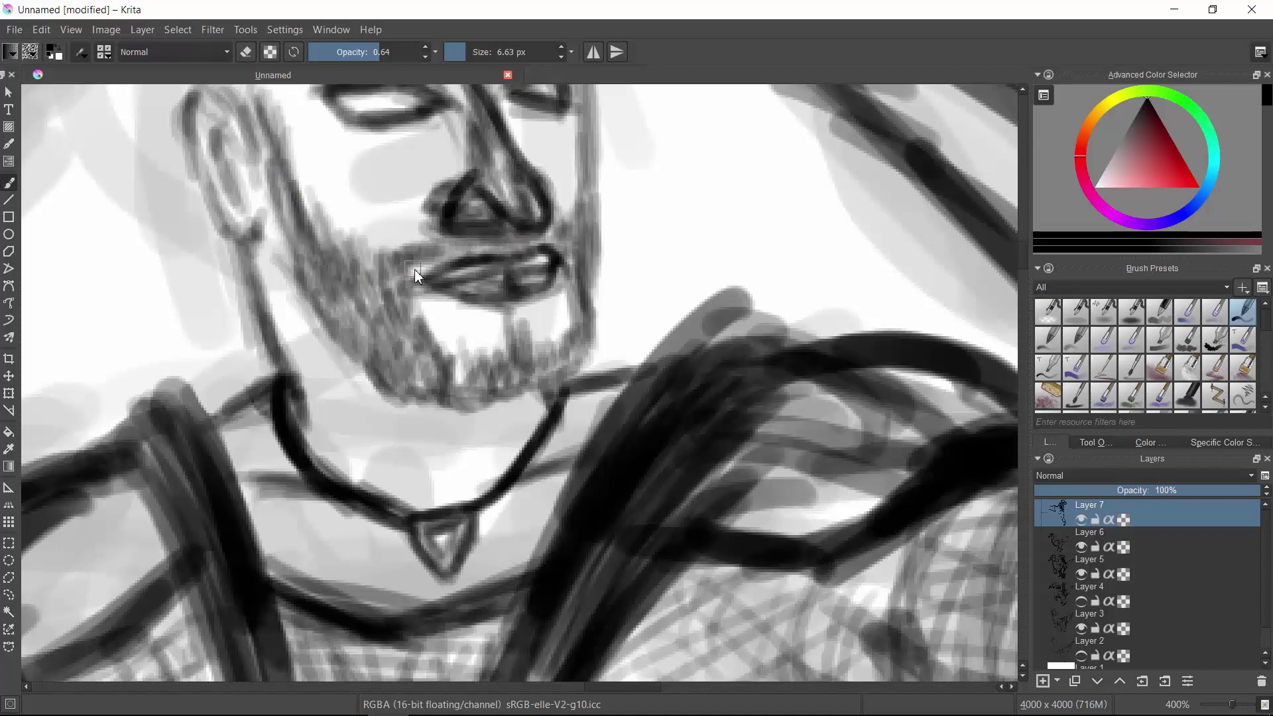
drag(458, 239, 511, 258)
drag(404, 265, 387, 351)
drag(579, 292, 554, 361)
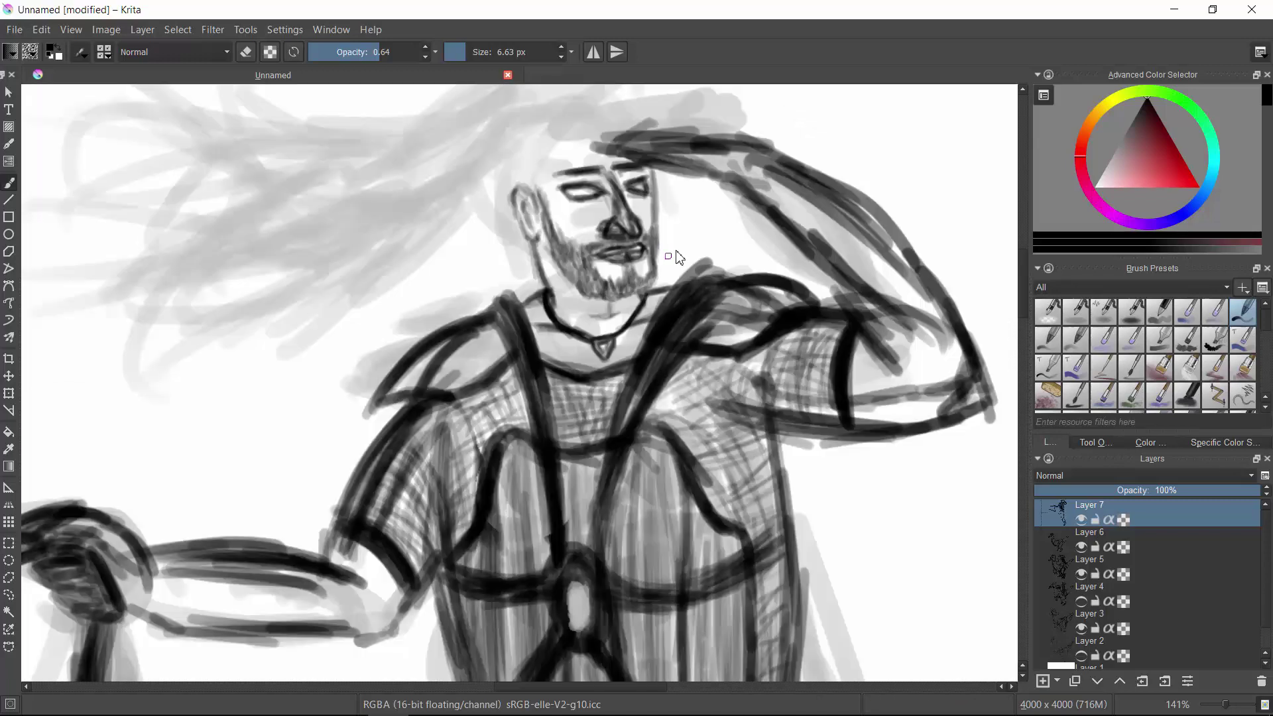
Step: Draw flowing hair strands sweeping left across the head, then zoom out to the whole drawing
scroll(464, 457, down, 3)
mouse_move(570, 261)
mouse_down()
mouse_move(658, 157)
mouse_move(506, 197)
mouse_move(422, 301)
mouse_up()
drag(597, 139, 504, 358)
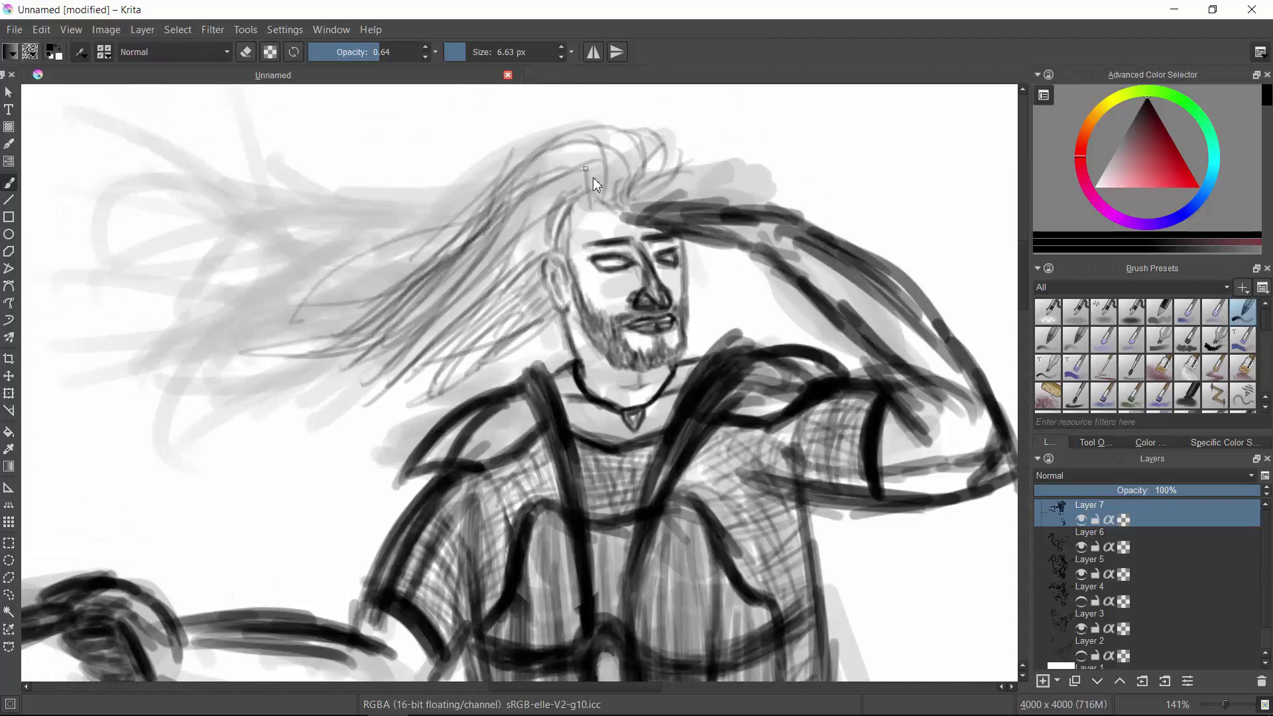
mouse_move(596, 146)
mouse_down()
mouse_move(683, 126)
mouse_move(411, 169)
mouse_up()
mouse_move(583, 133)
mouse_down()
mouse_move(354, 247)
mouse_move(398, 381)
mouse_up()
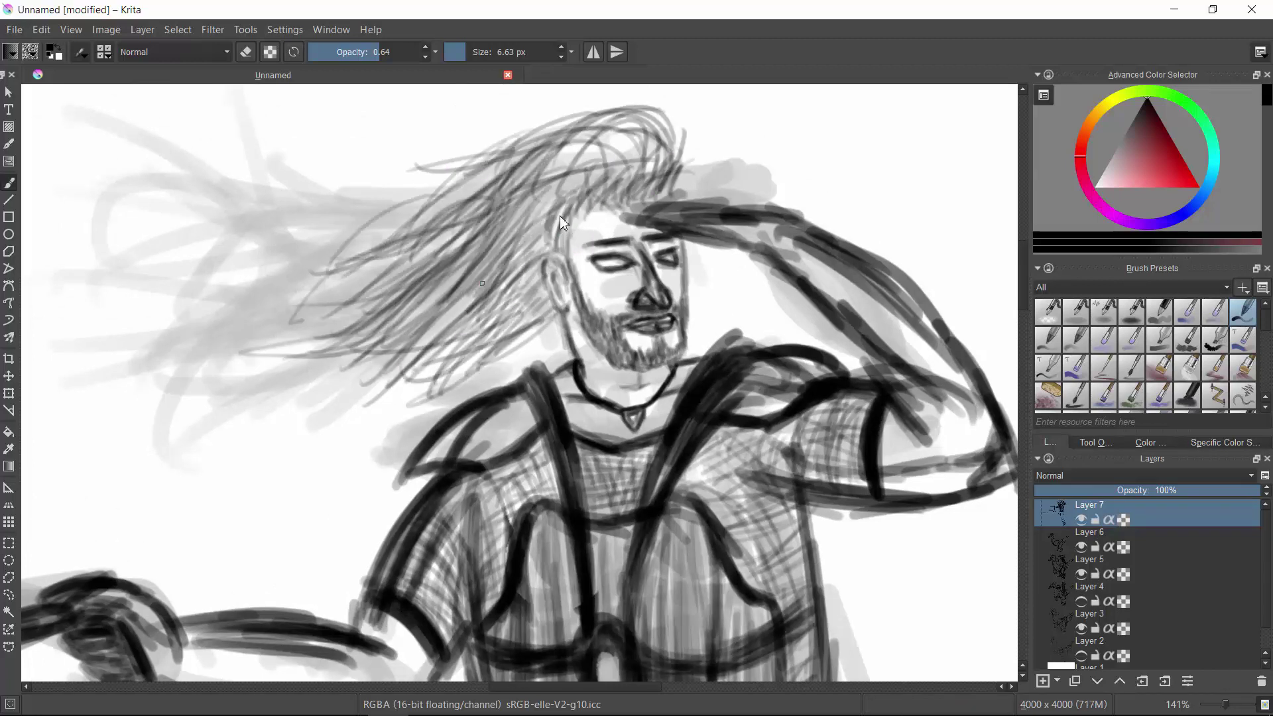
mouse_move(663, 123)
mouse_down()
mouse_move(484, 285)
mouse_move(504, 351)
mouse_up()
mouse_move(577, 195)
mouse_down()
mouse_move(457, 342)
mouse_move(497, 288)
mouse_up()
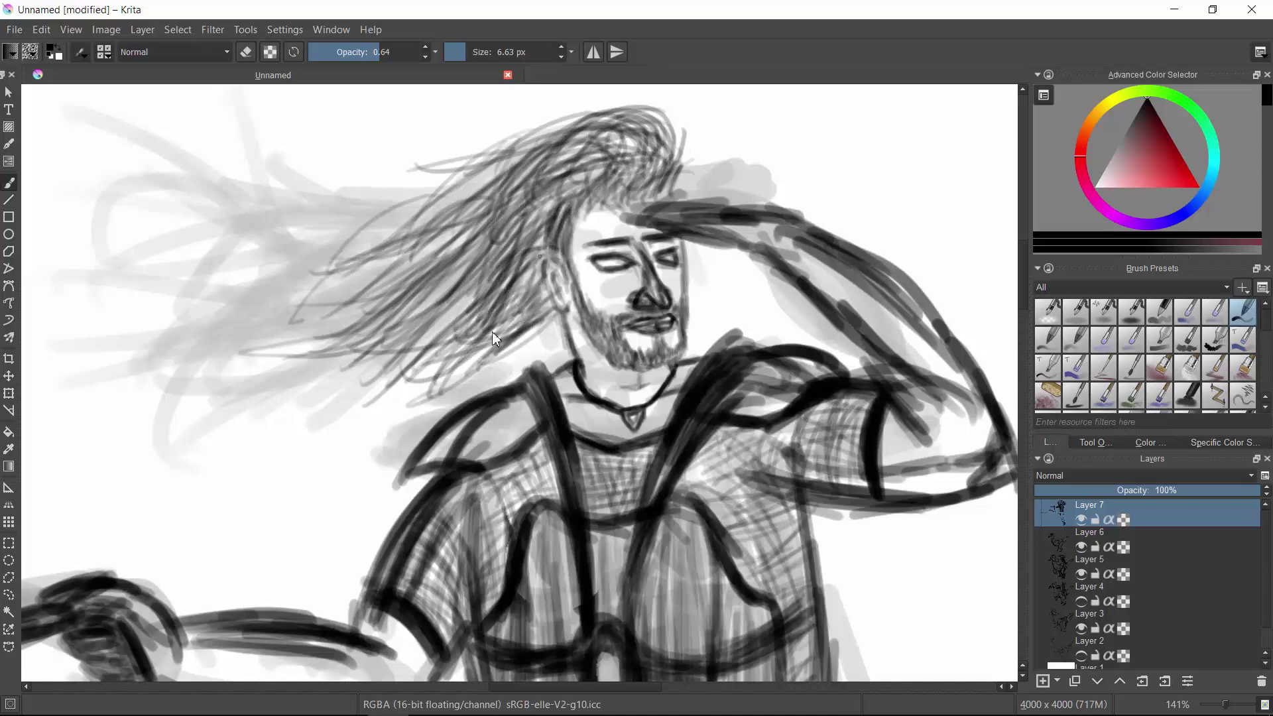
drag(617, 123, 385, 268)
drag(488, 238, 338, 398)
key(minus)
key(minus)
key(minus)
Step: Toggle Layer 3's visibility off and back on, then pan down to the creature's clawed feet
click(1081, 629)
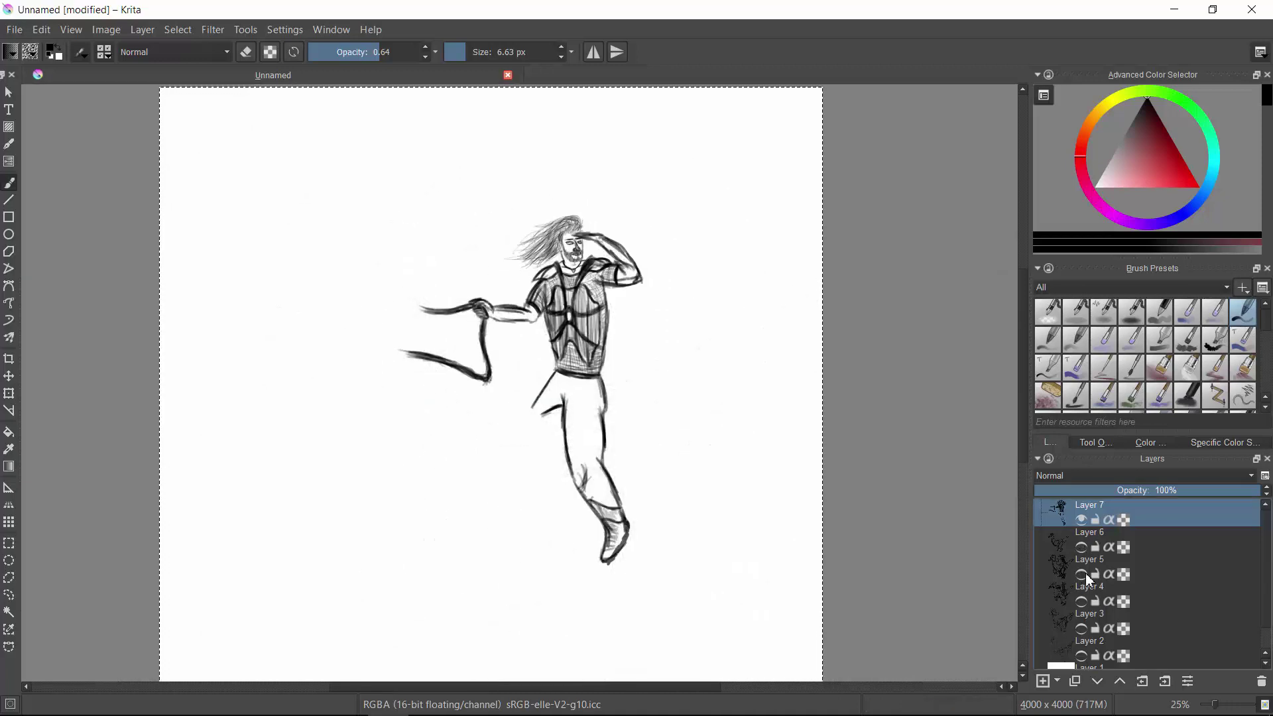
drag(567, 395, 563, 332)
click(1081, 574)
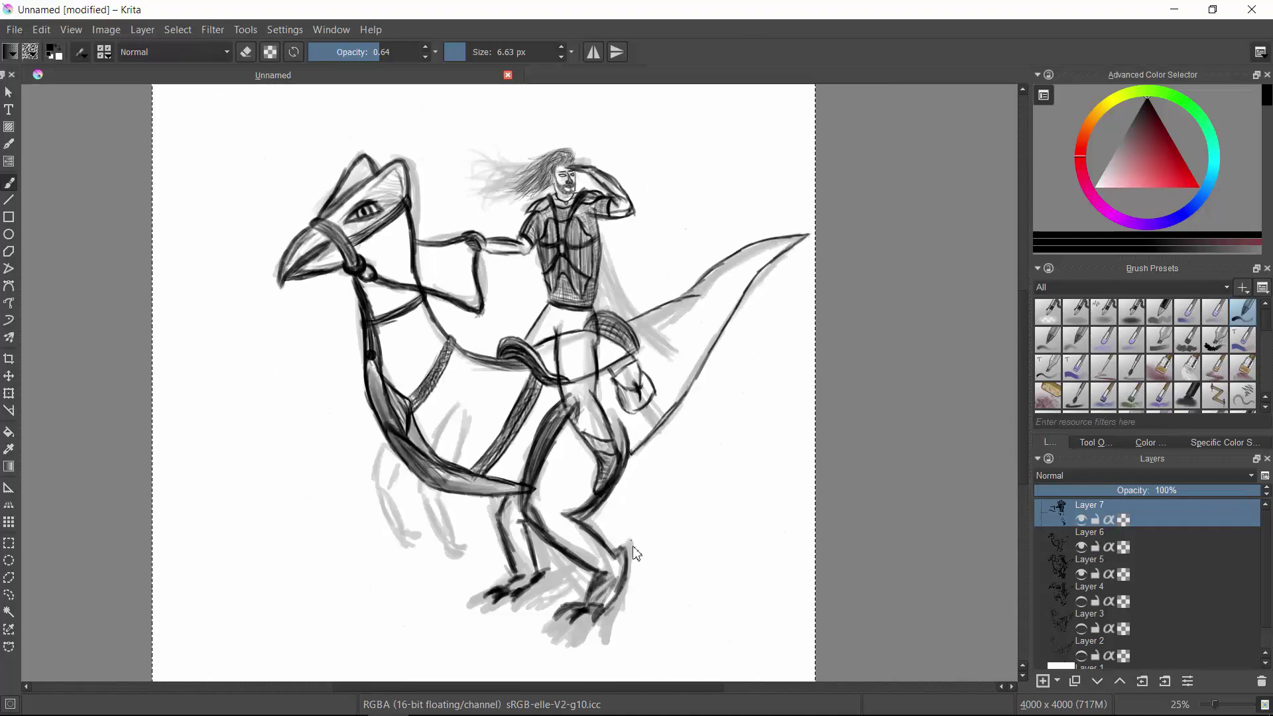
drag(764, 631, 675, 440)
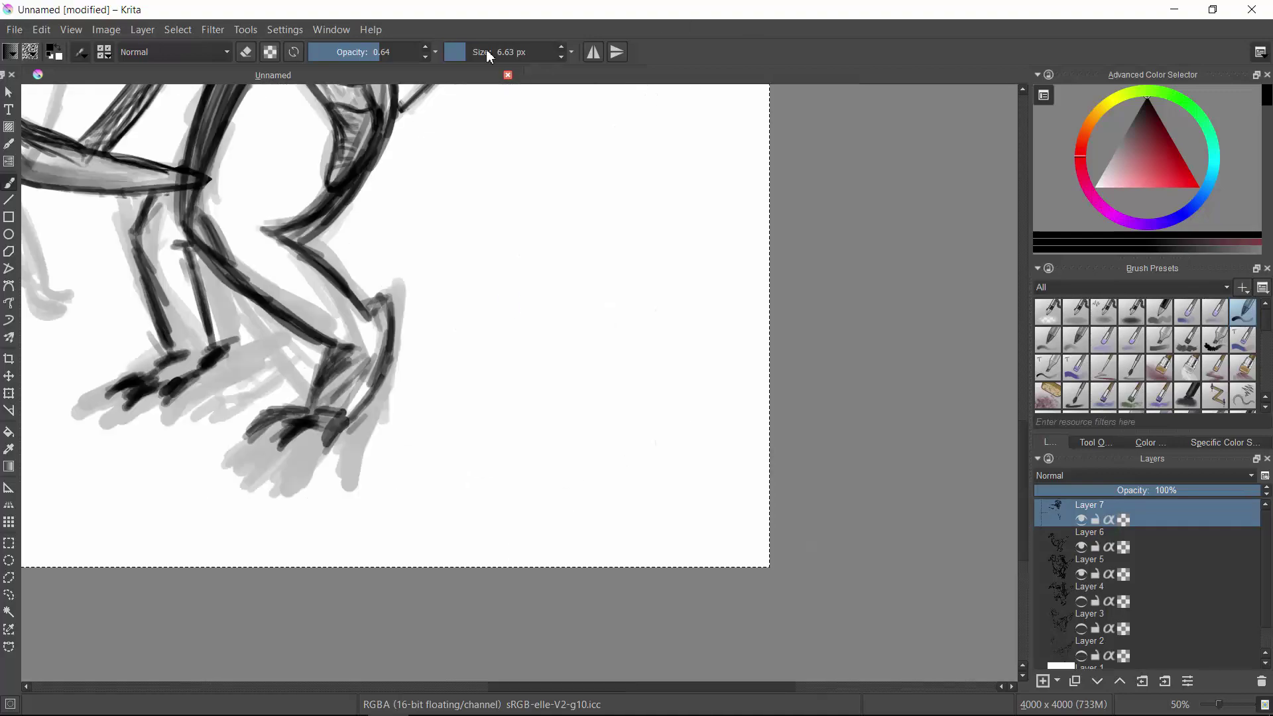